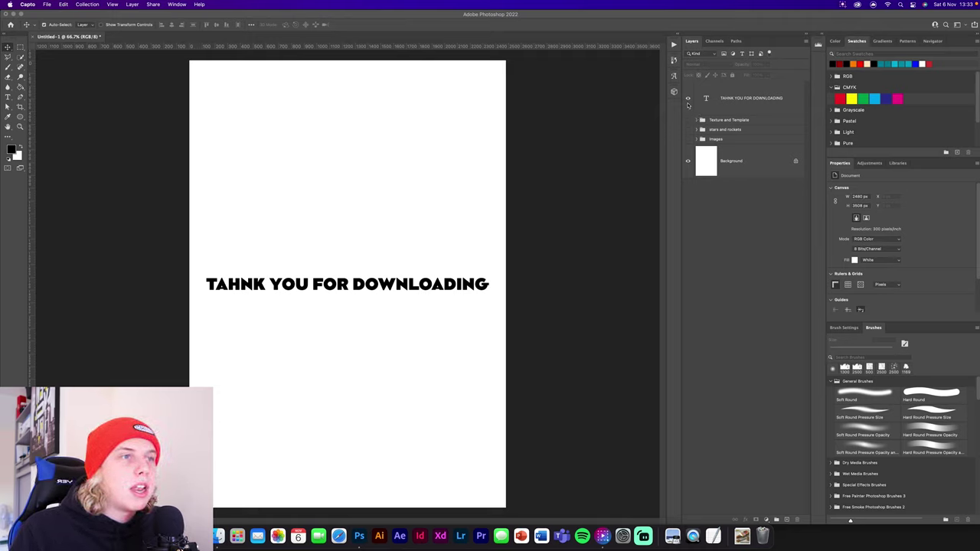
Hide the text layer, then preview the contents of the images, stars and rockets, and Texture and Template groups one at a time.
click(688, 99)
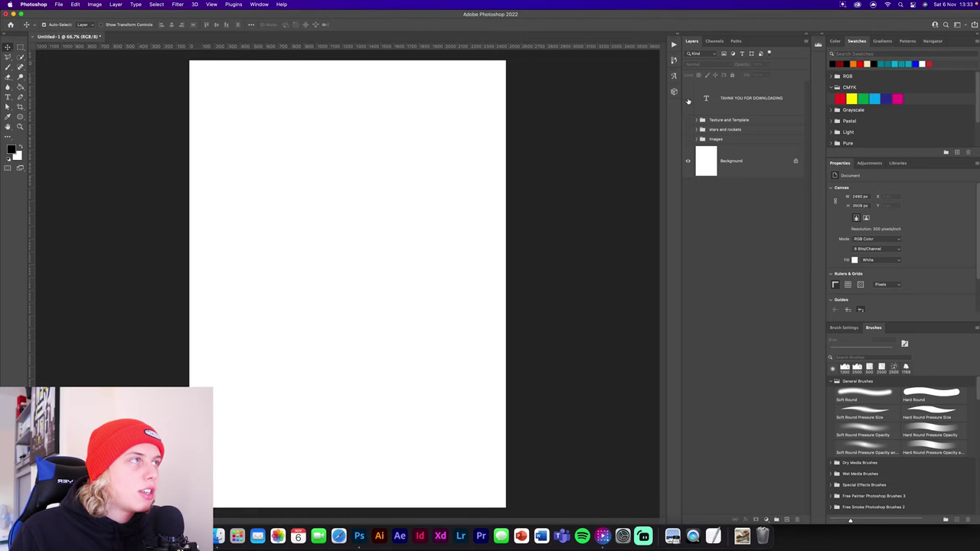
click(687, 139)
click(688, 139)
click(688, 130)
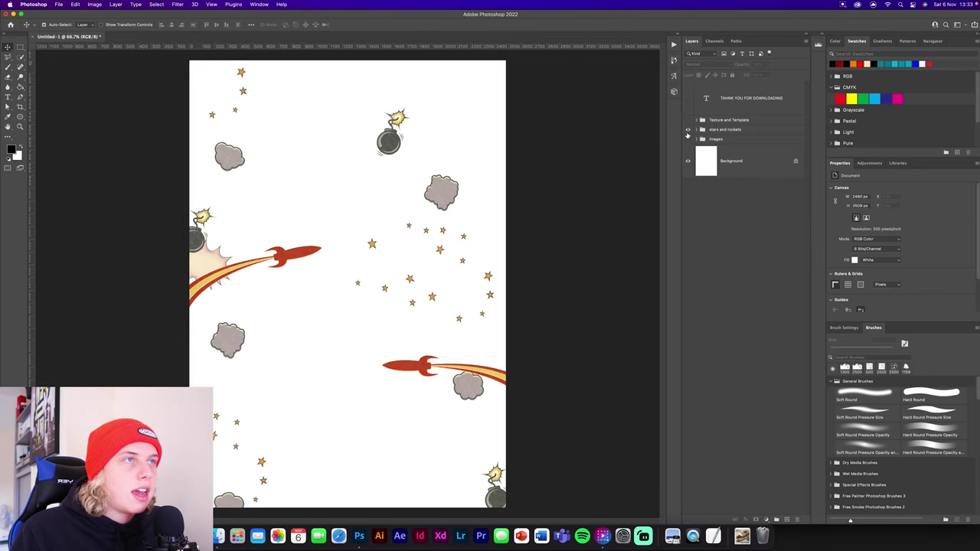
click(688, 129)
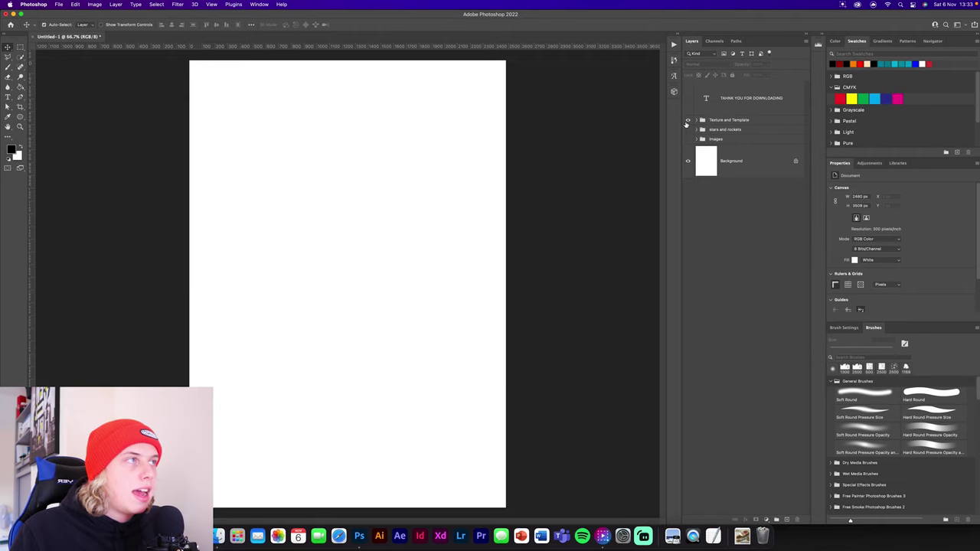
click(694, 120)
click(687, 258)
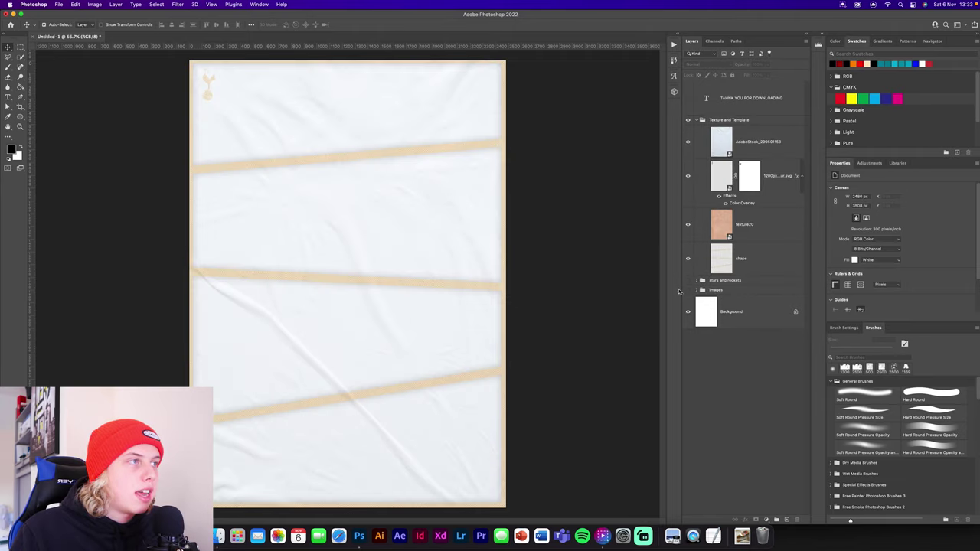
click(688, 121)
click(696, 120)
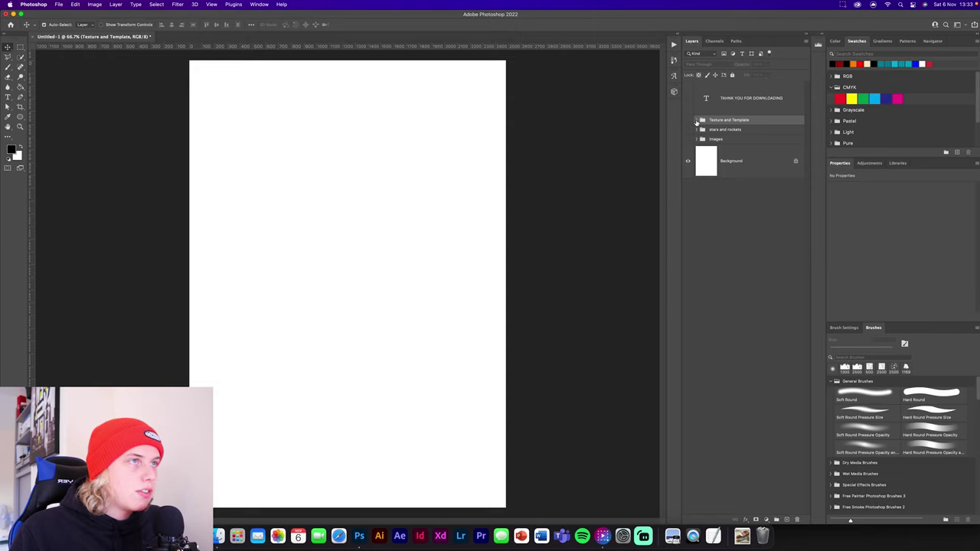
Create a new blank document of 2480 × 3508 px at 300 pixels/inch with a white background.
right_click(177, 37)
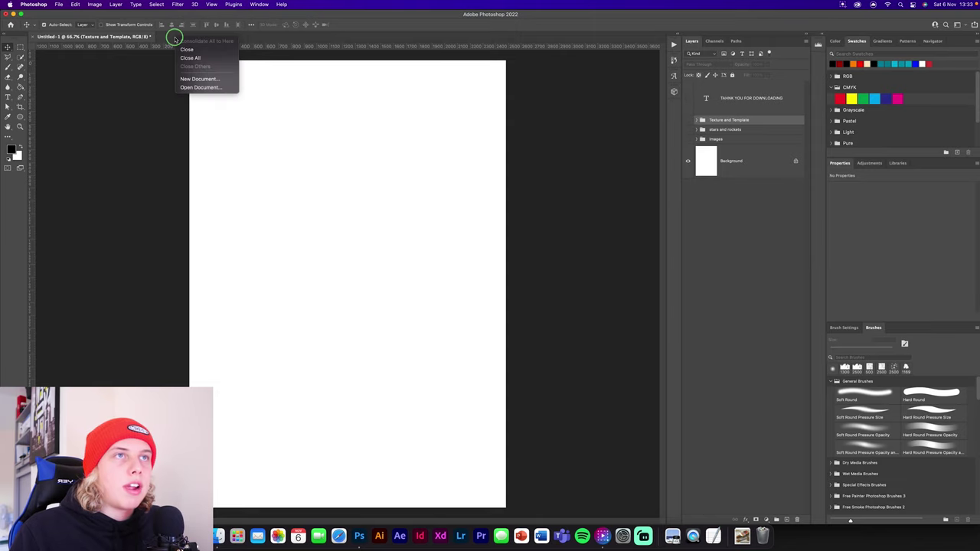
click(191, 80)
click(672, 382)
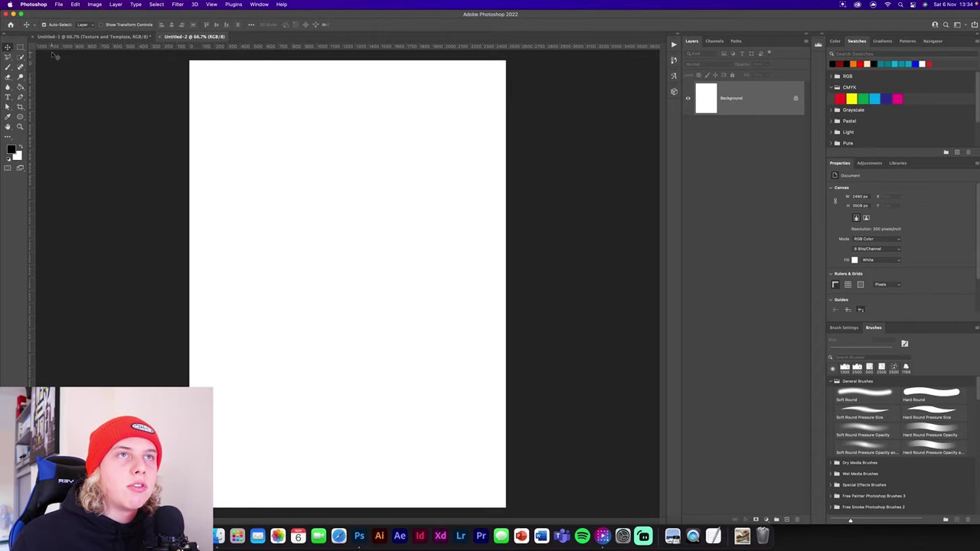
In Untitled-1, show the Texture and Template group and rename its shape layer to Template.
click(80, 37)
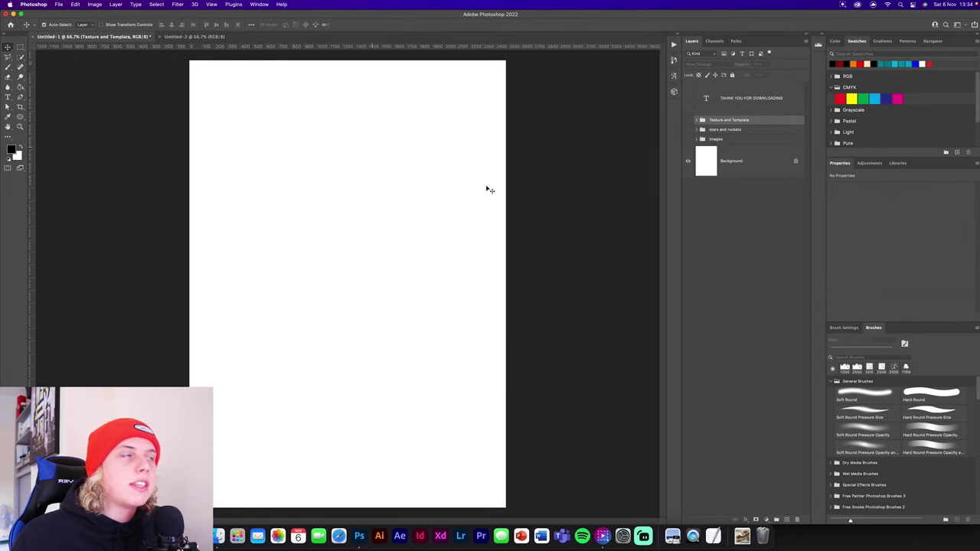
click(689, 121)
click(698, 120)
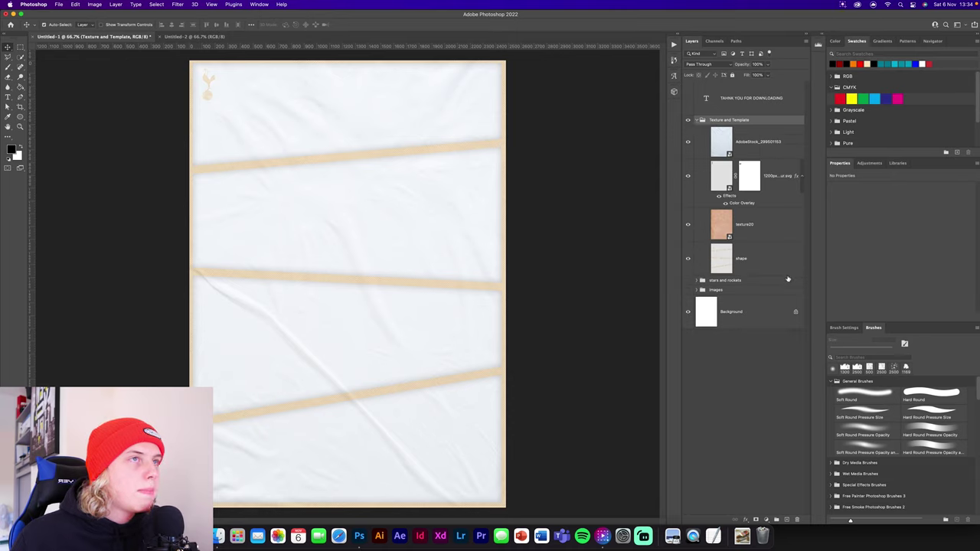
click(758, 254)
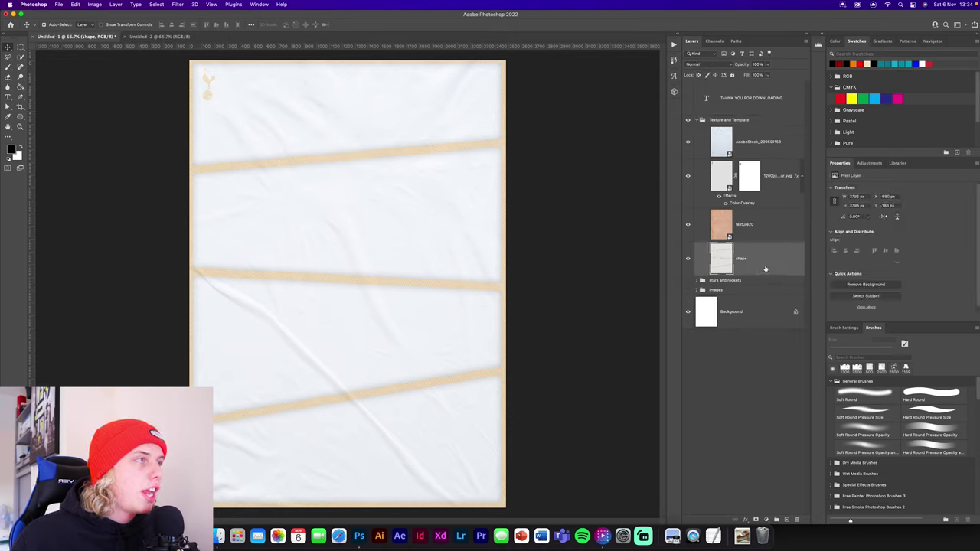
double_click(741, 259)
text(Template)
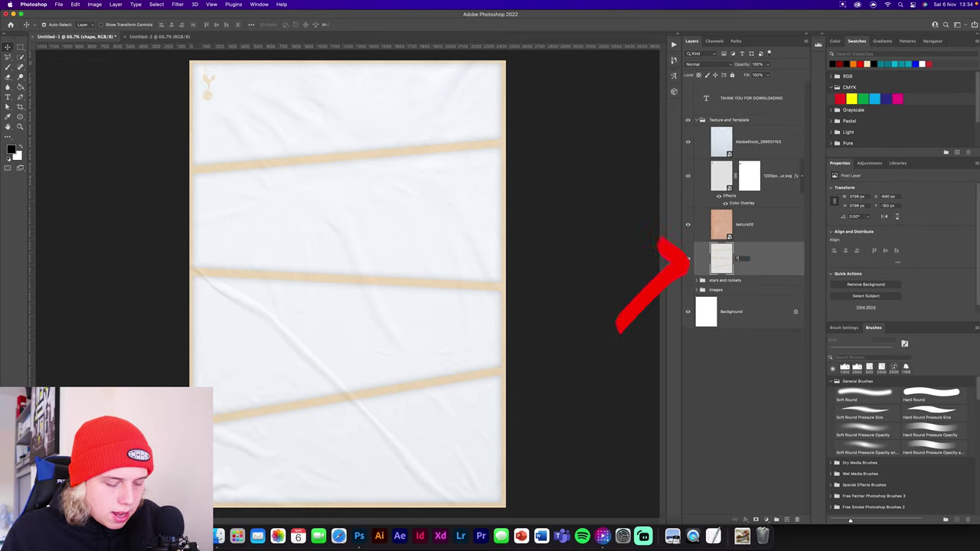
key(Return)
Copy the Template layer into Untitled-2 and scale it to about 98.75%, aligning its frame with the canvas edges.
drag(755, 256, 384, 270)
key(ctrl+t)
drag(588, 281, 580, 280)
drag(105, 280, 108, 282)
drag(461, 280, 462, 285)
drag(580, 284, 588, 285)
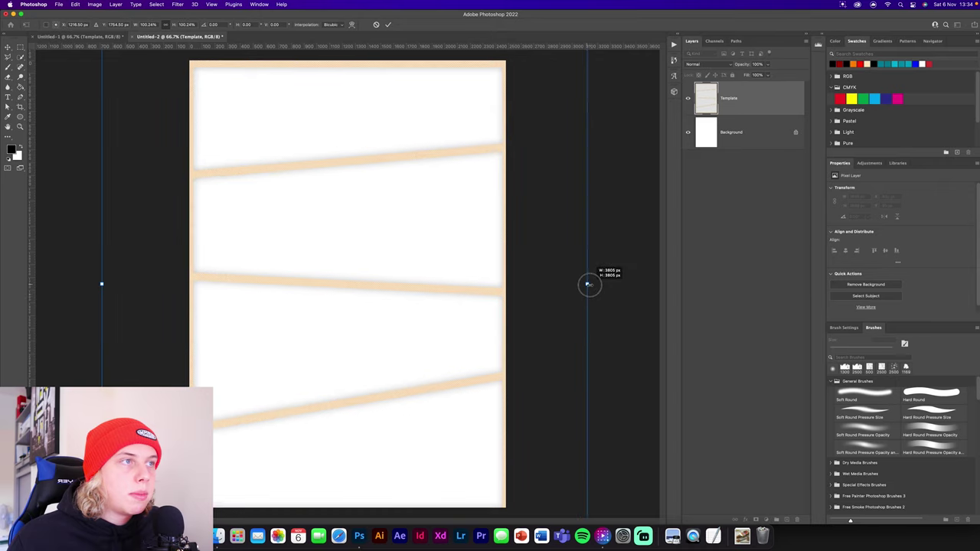
key(super+minus)
drag(529, 281, 490, 281)
drag(324, 278, 300, 247)
drag(463, 392, 533, 461)
drag(371, 371, 357, 368)
drag(344, 464, 344, 461)
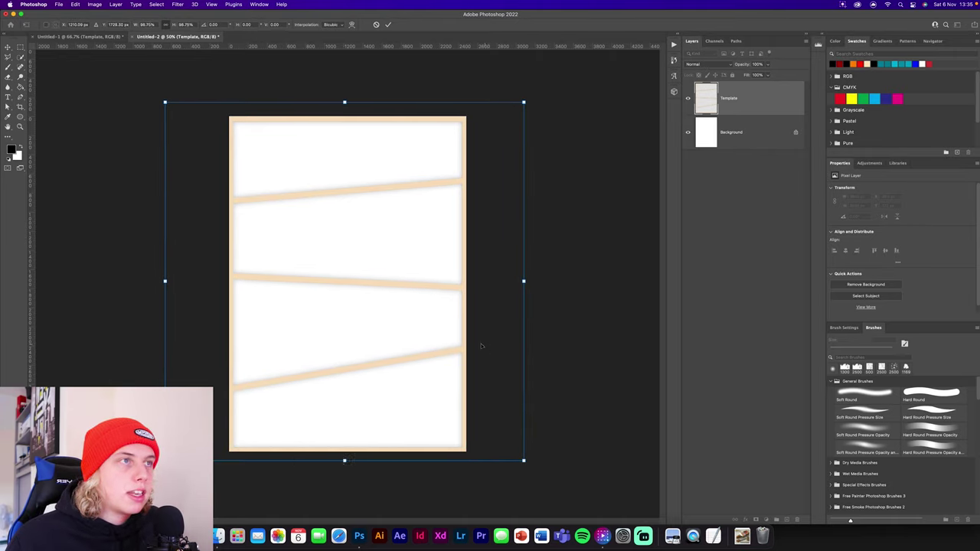
click(387, 24)
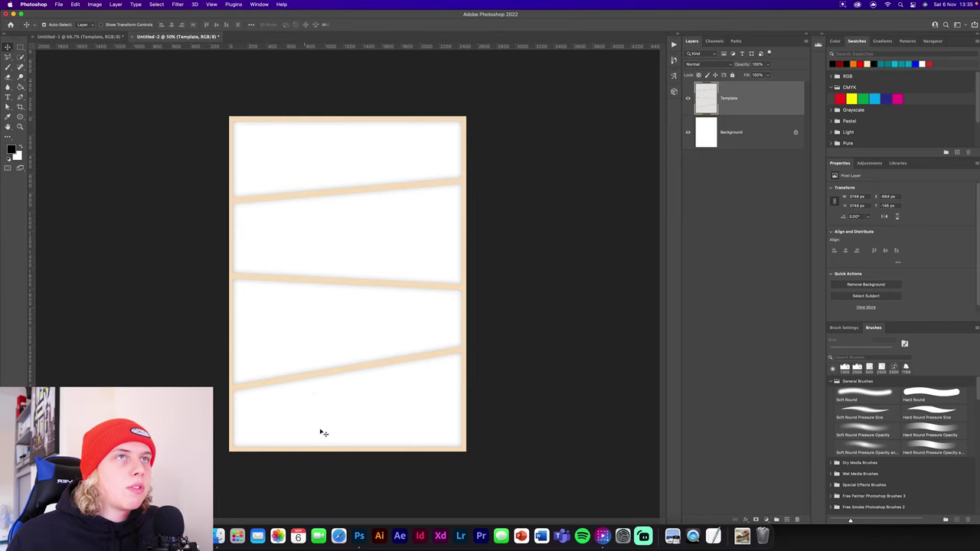
In Untitled-1, hide the Texture and Template group, show the images group, and copy its Layer 1 photo into Untitled-2.
click(109, 37)
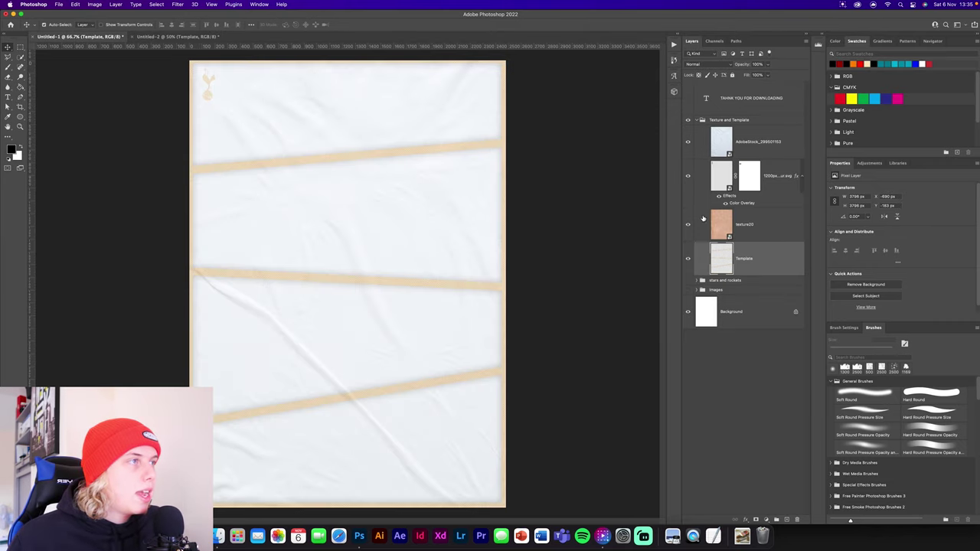
click(698, 120)
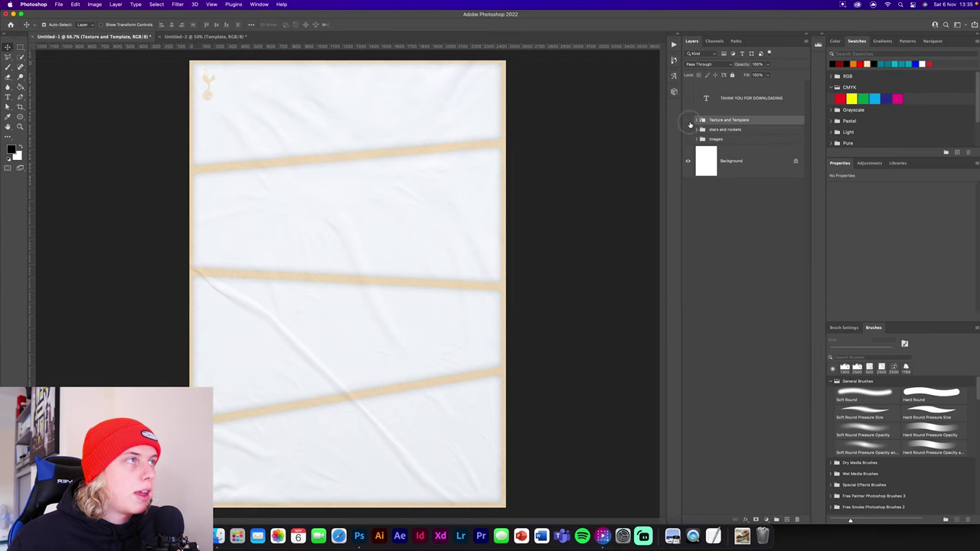
click(688, 121)
click(712, 175)
click(687, 139)
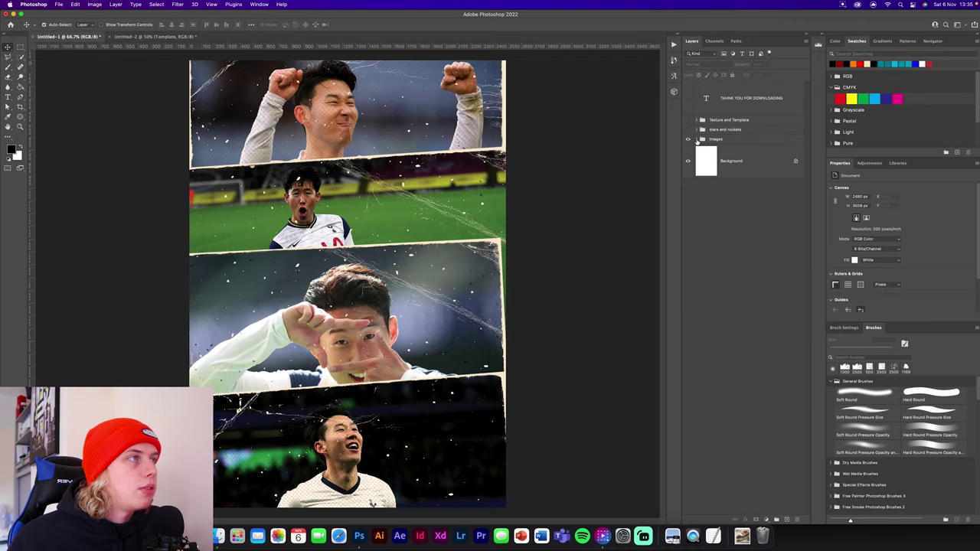
click(697, 139)
click(756, 252)
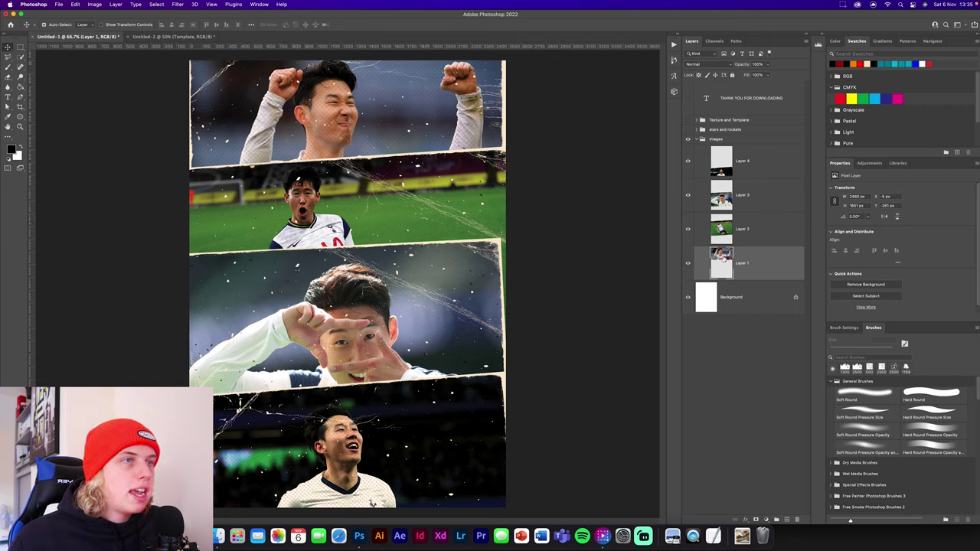
drag(767, 271, 349, 186)
Convert the Layer 1 photo in Untitled-2 to a smart object.
click(180, 3)
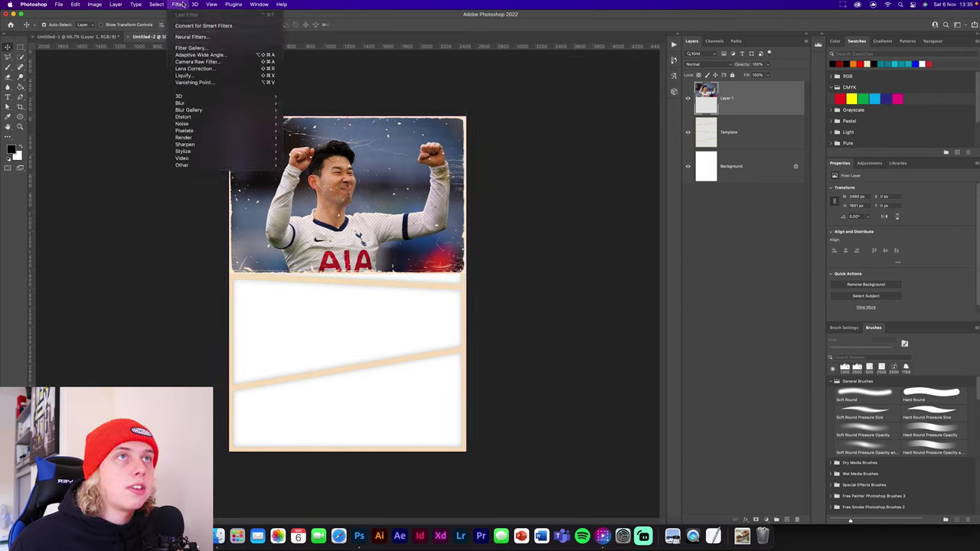
click(741, 97)
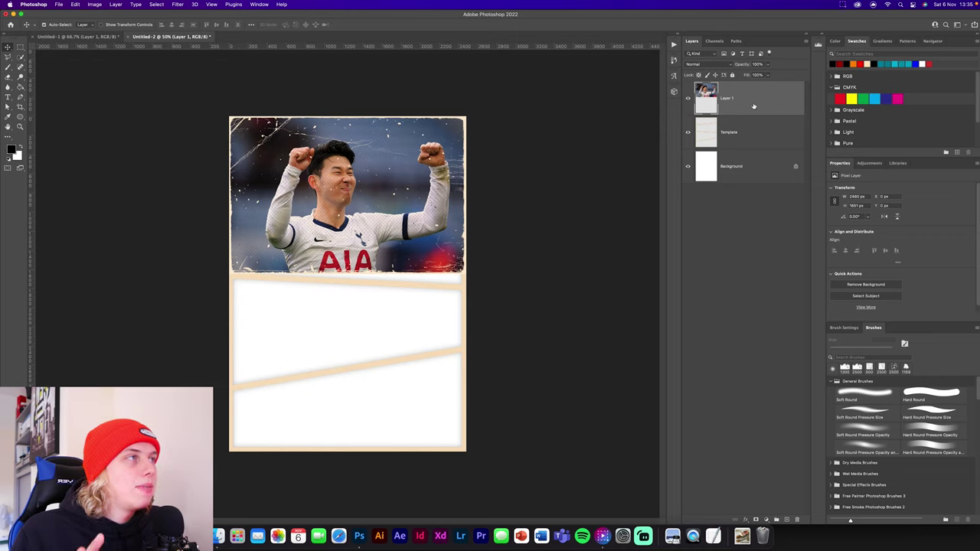
right_click(752, 102)
click(808, 233)
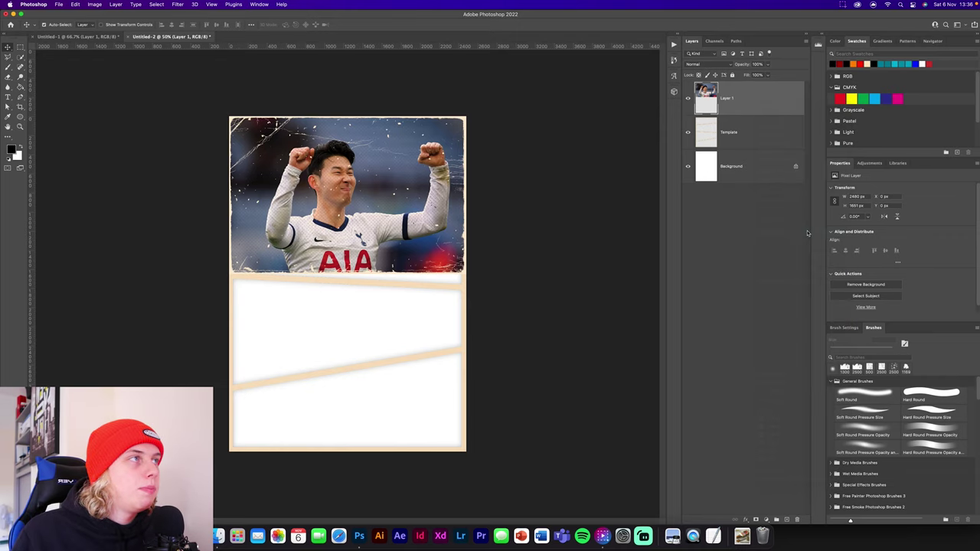
In Camera Raw, set contrast +26, highlights -14, shadows +11, whites -13, blacks +13, texture +19, clarity +15, vibrance +10 and saturation +10.
click(178, 4)
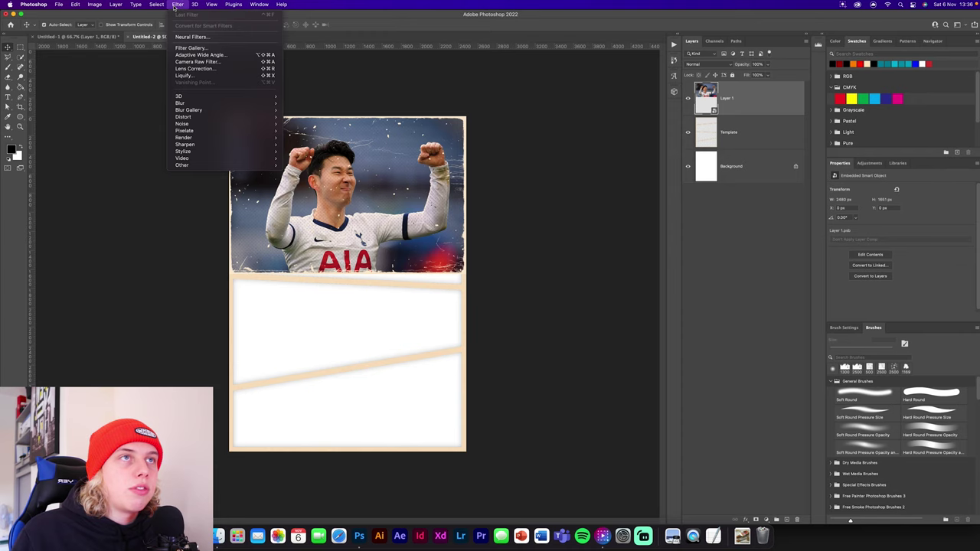
click(196, 61)
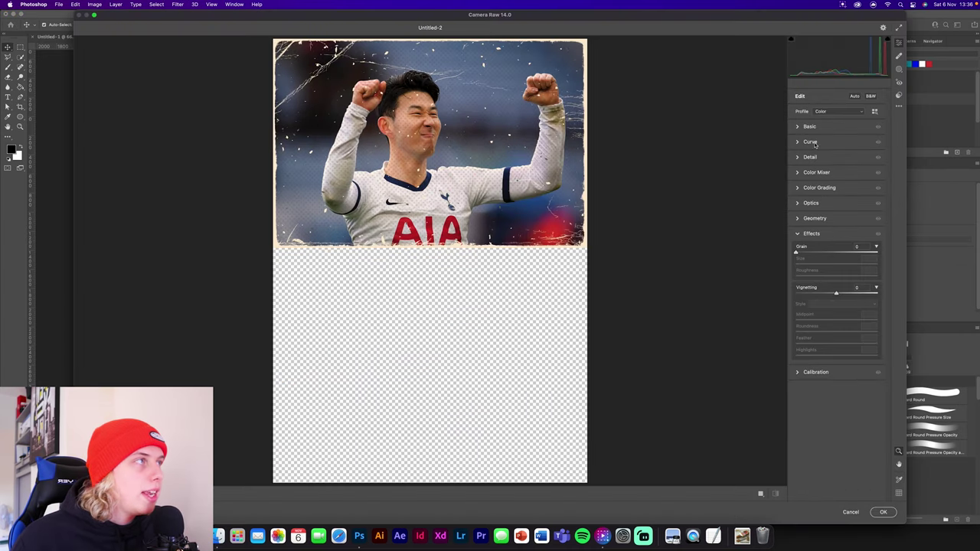
click(803, 127)
drag(838, 201, 845, 281)
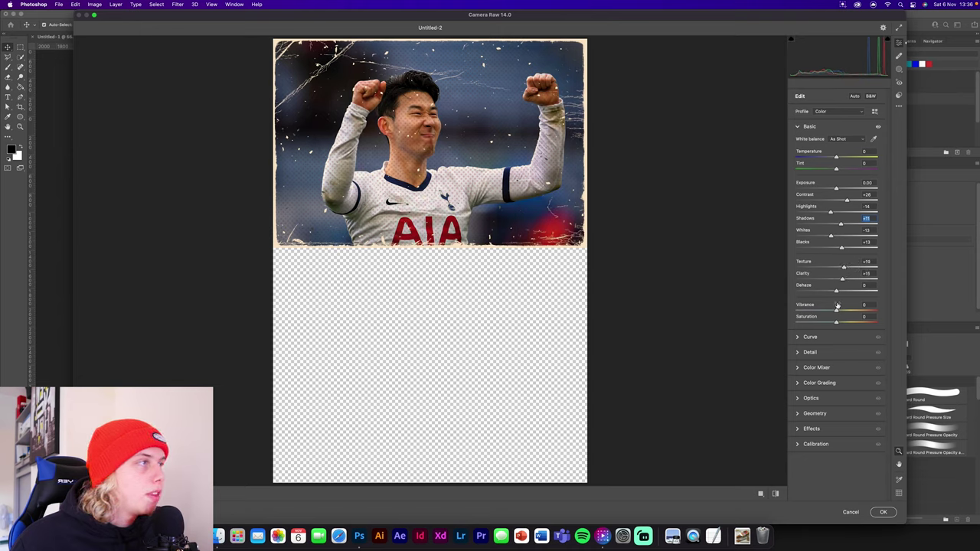
drag(836, 322, 840, 311)
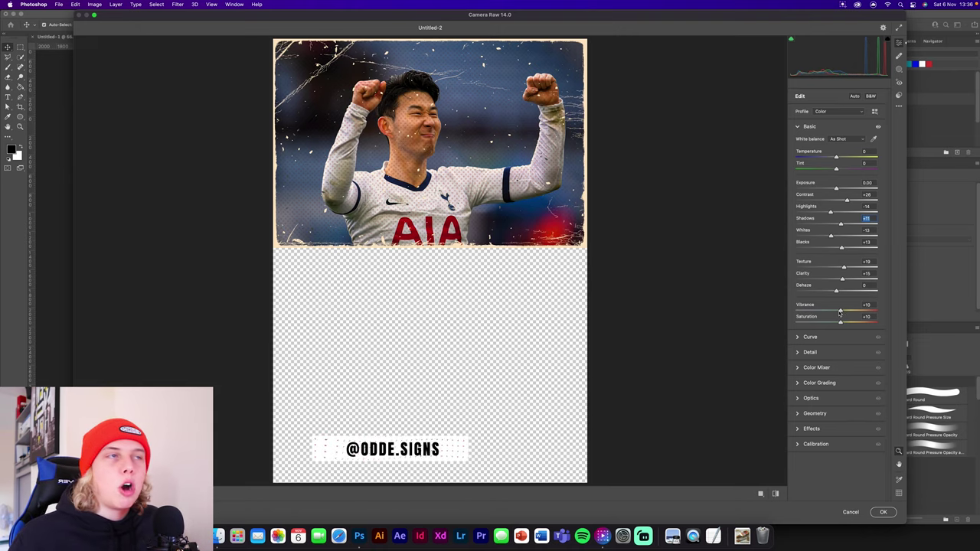
Lift the tone curve's shadows to input 46, output 59 with a second point anchoring the highlights, and raise sharpening to about 36.
click(800, 337)
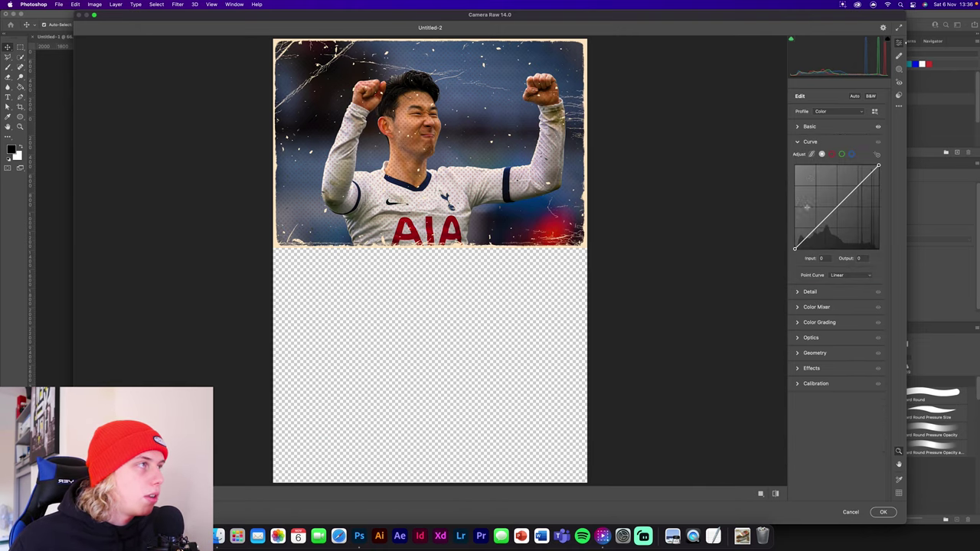
drag(810, 232, 810, 229)
click(863, 178)
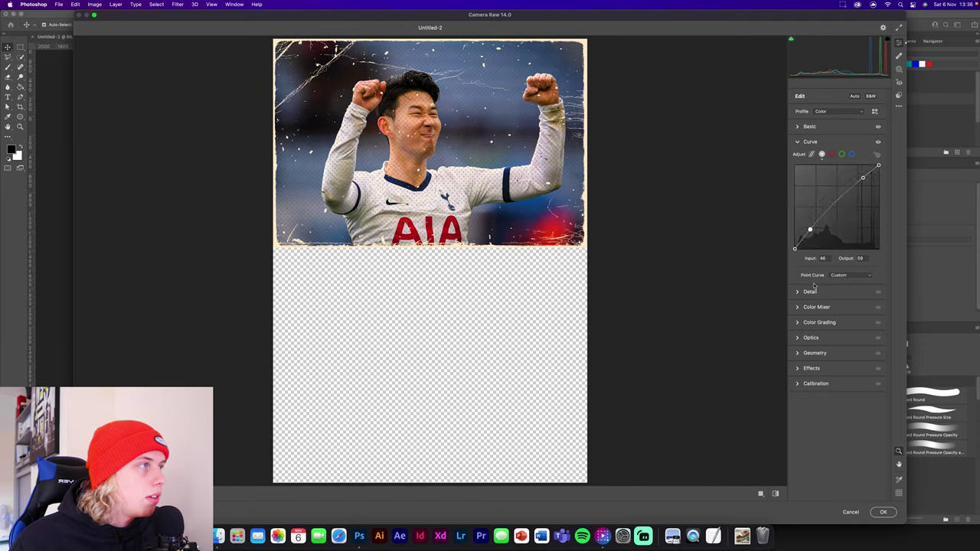
click(801, 292)
drag(796, 176, 817, 177)
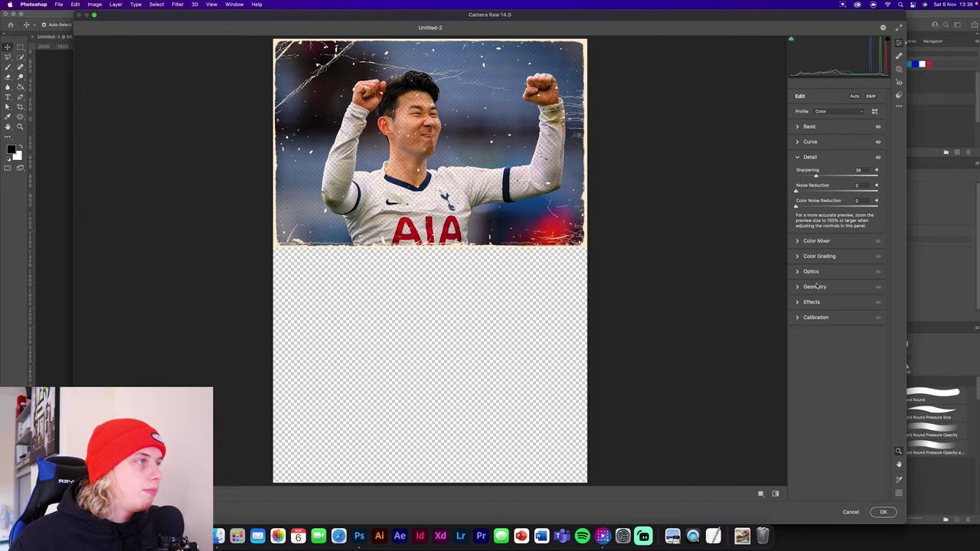
Set the photo's vignetting to -5, compare the before and after views, and apply the Camera Raw filter.
click(804, 304)
drag(836, 293, 834, 295)
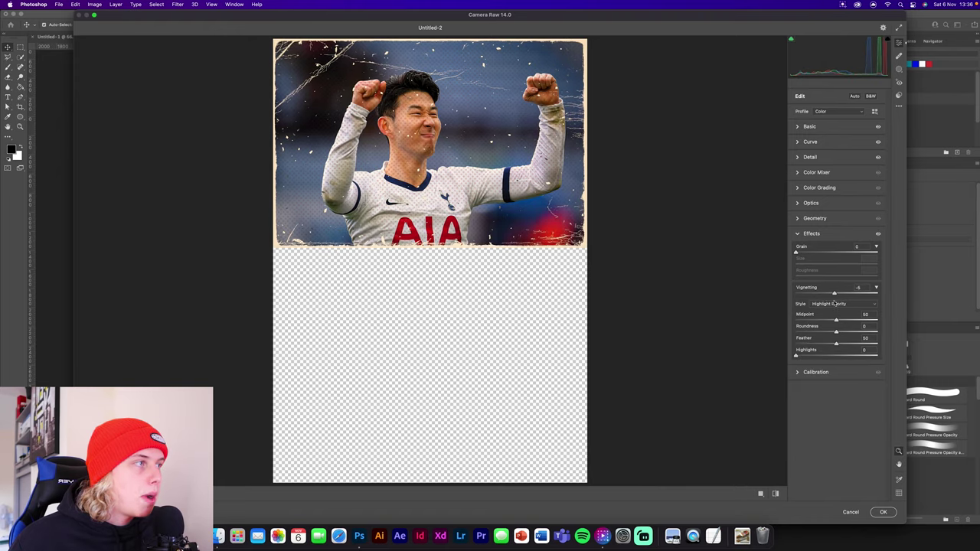
click(775, 493)
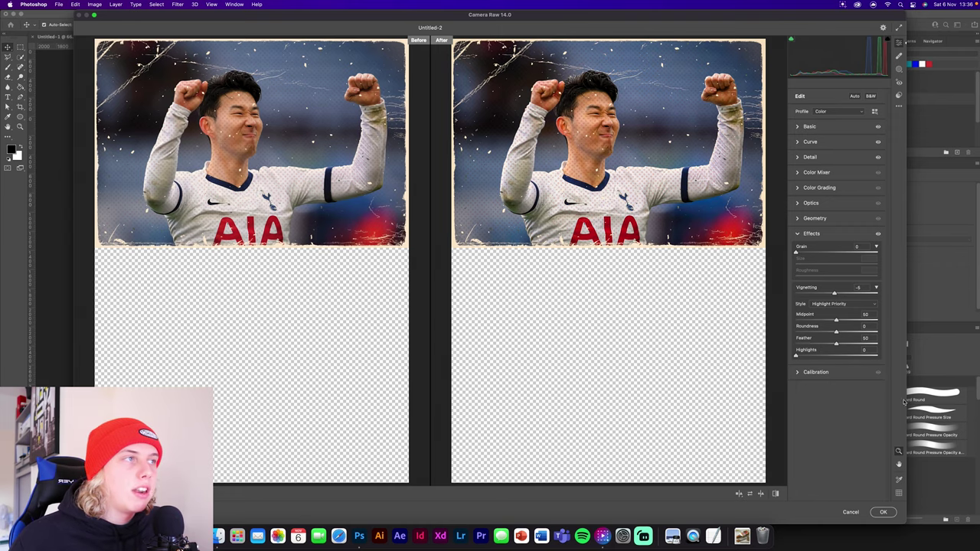
click(884, 512)
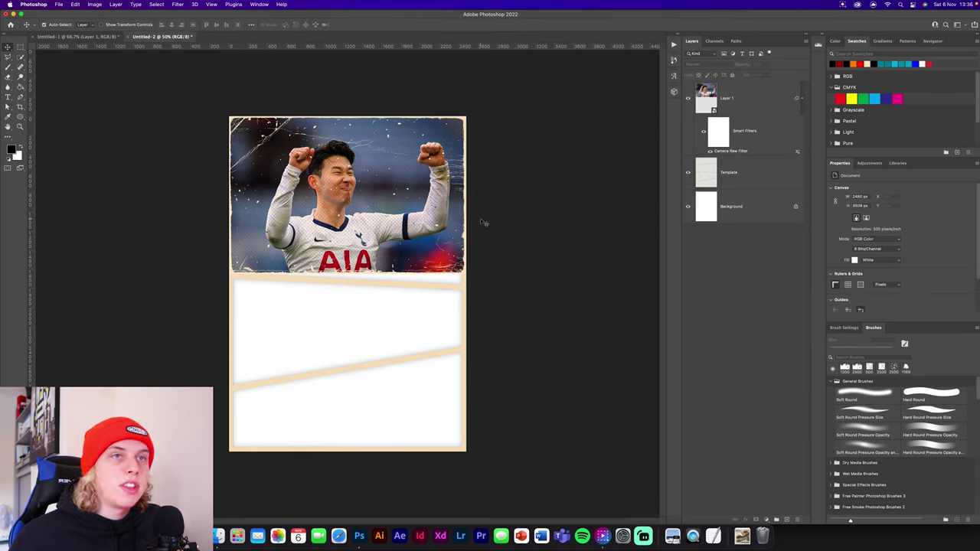
Place Layer 1 beneath the Template layer and scale it to about 97.4%, positioned to fill the frame's first panel.
drag(728, 99, 713, 190)
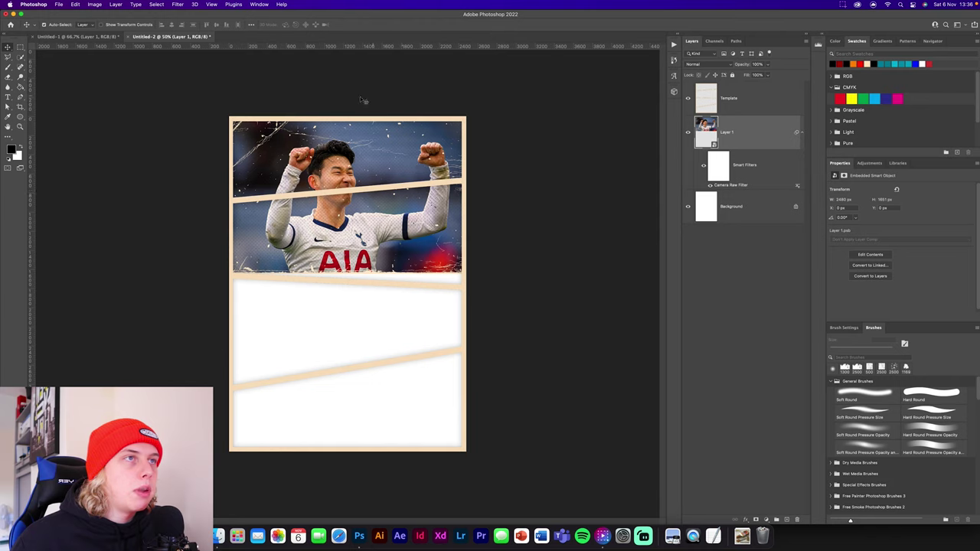
key(super+t)
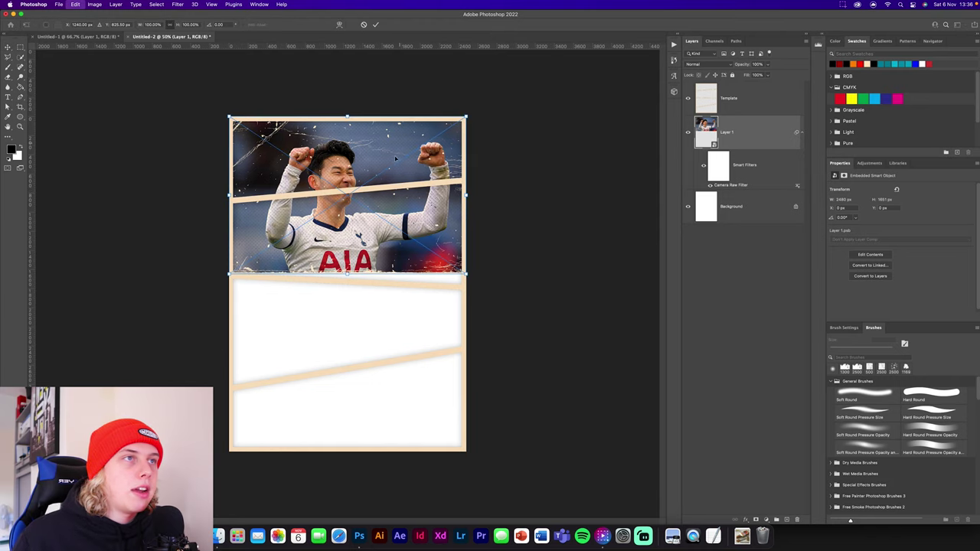
drag(384, 169, 384, 153)
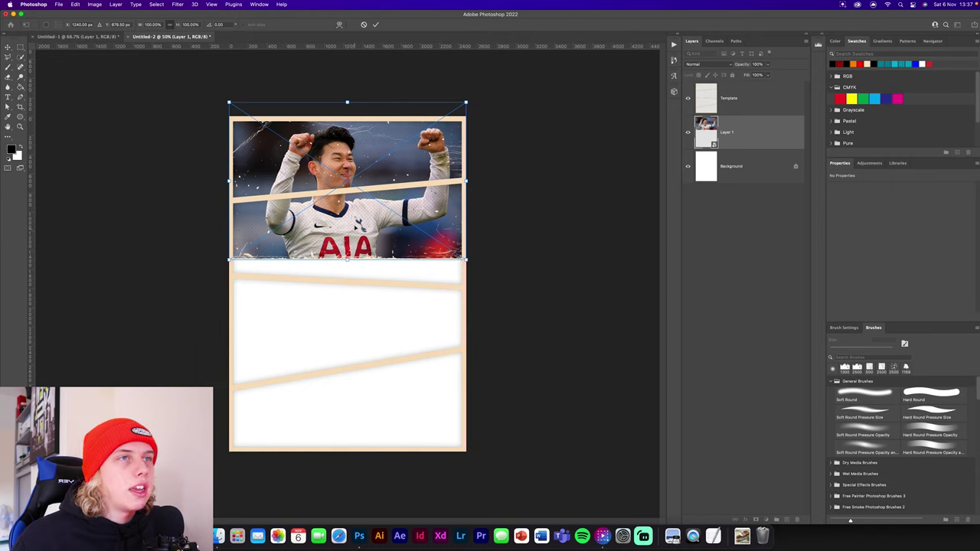
drag(466, 168, 462, 169)
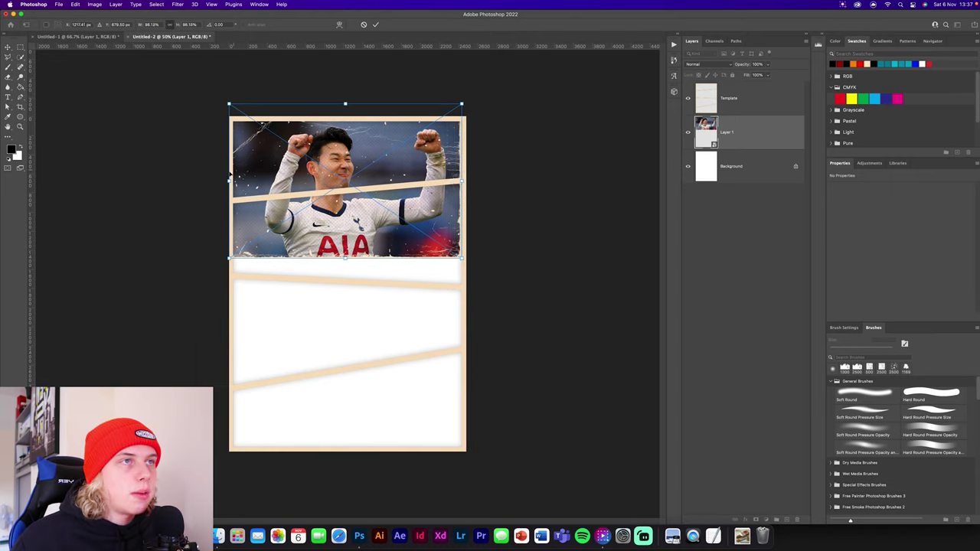
drag(230, 181, 233, 181)
drag(388, 192, 383, 180)
key(super+equal)
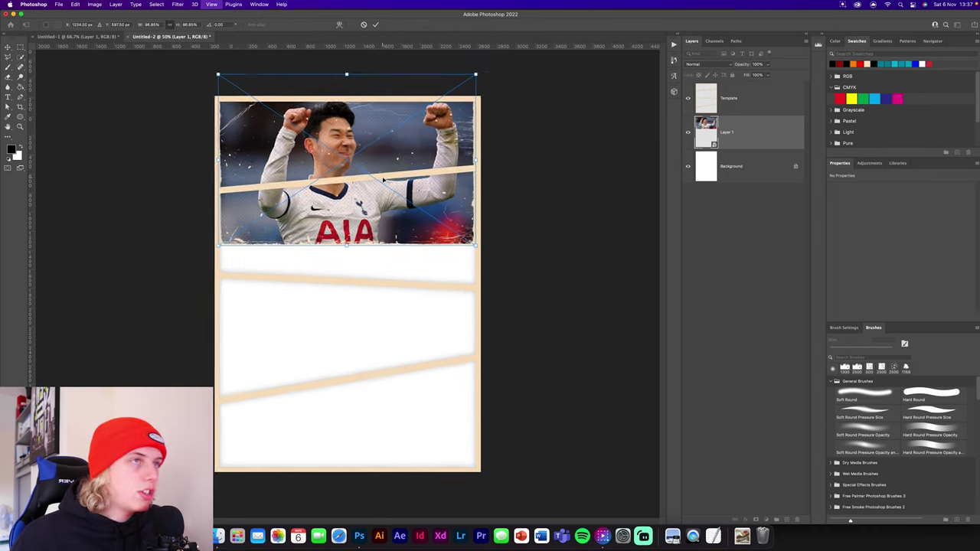
key(super+equal)
scroll(380, 176, up, 6)
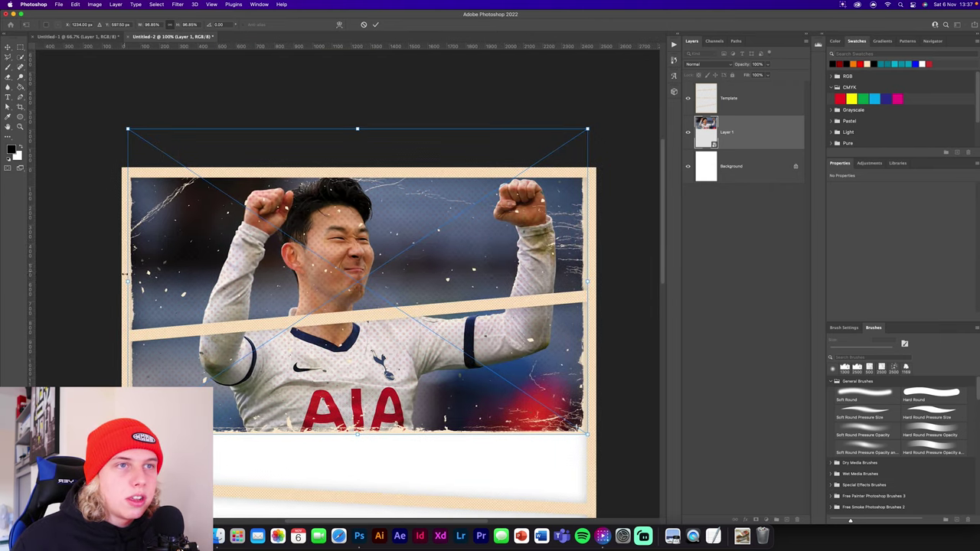
drag(587, 282, 590, 282)
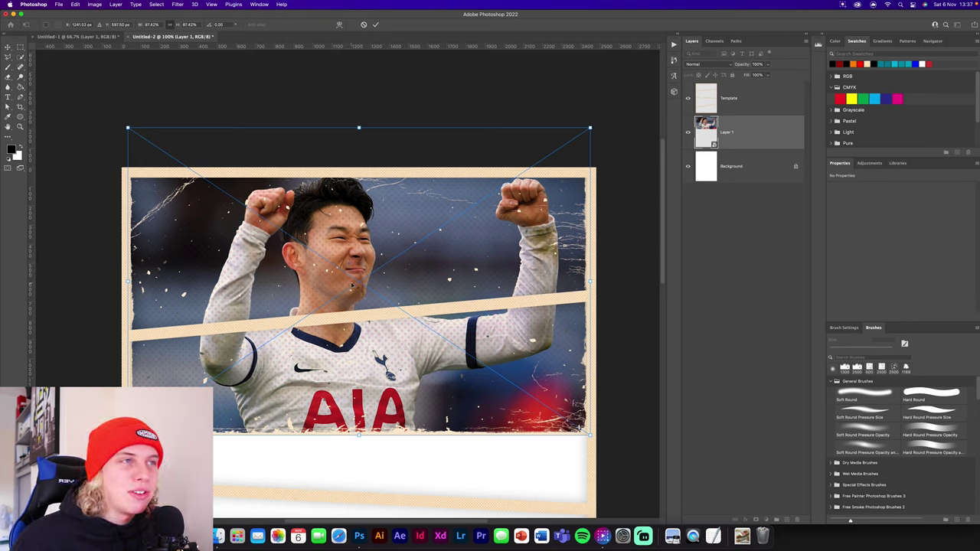
click(375, 23)
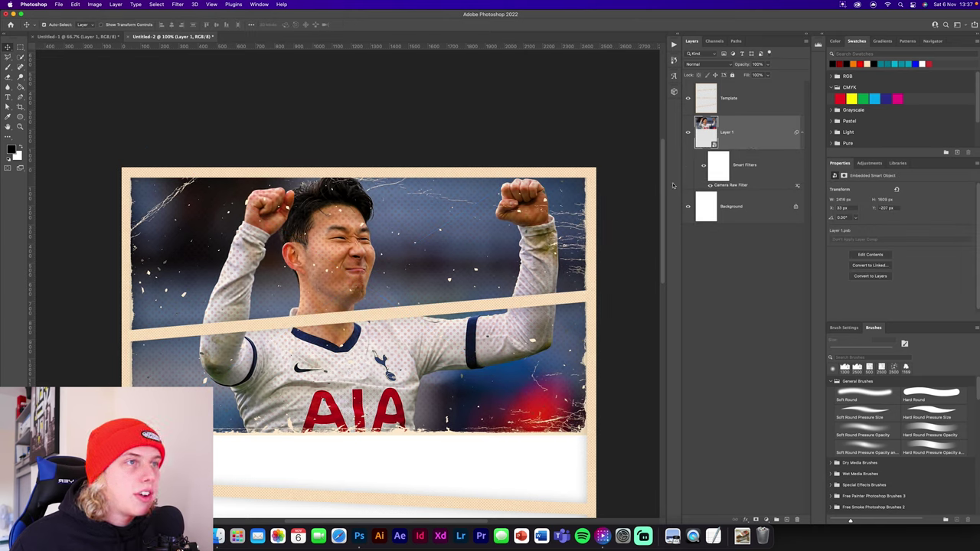
Add a layer mask to Layer 1 and outline the photo area below the first divider with the Polygonal Lasso.
click(766, 520)
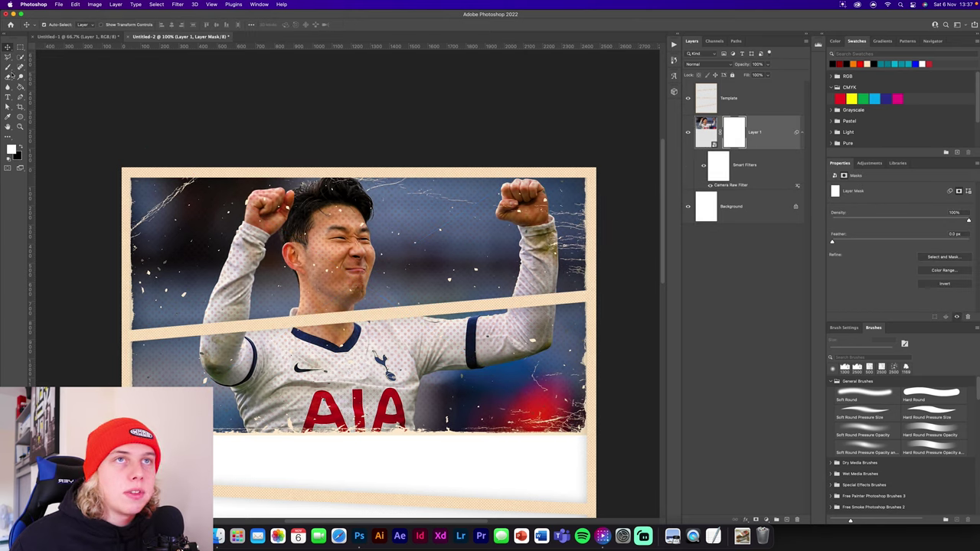
click(8, 58)
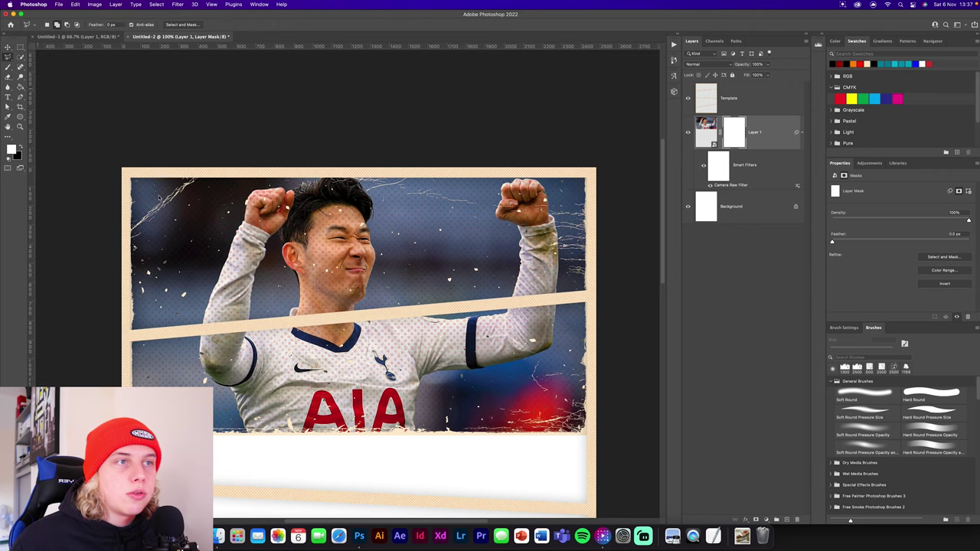
click(114, 346)
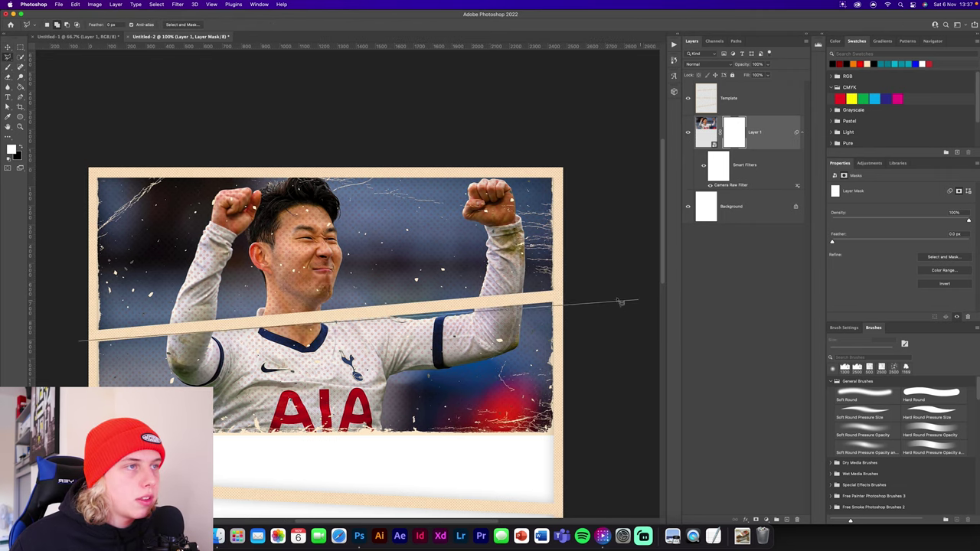
click(587, 292)
click(578, 332)
click(65, 338)
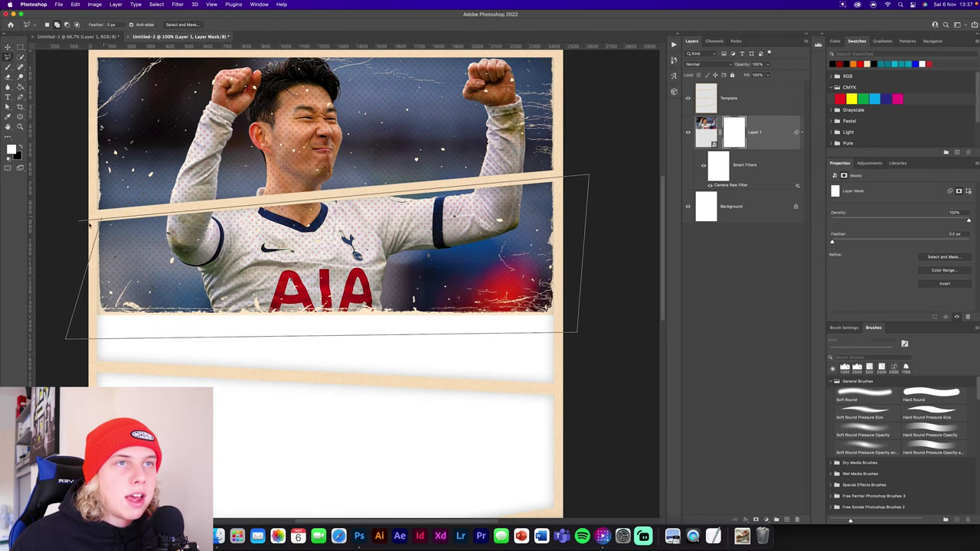
click(79, 225)
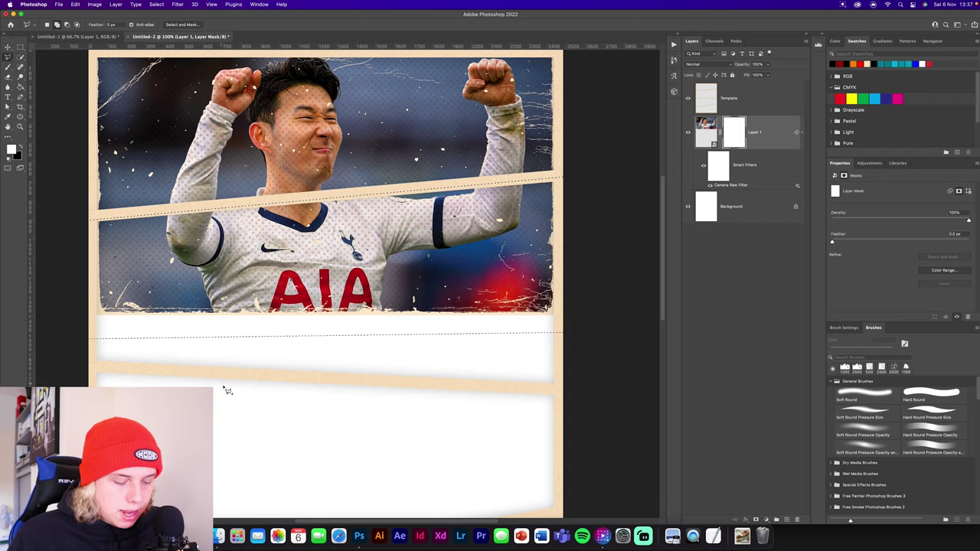
Hide the selected area by painting black on Layer 1's mask with a 900 px hard round brush, and clear the selection.
key(b)
key(period)
mouse_move(191, 329)
mouse_down()
mouse_move(176, 321)
mouse_move(164, 263)
mouse_move(453, 249)
mouse_move(459, 273)
mouse_up()
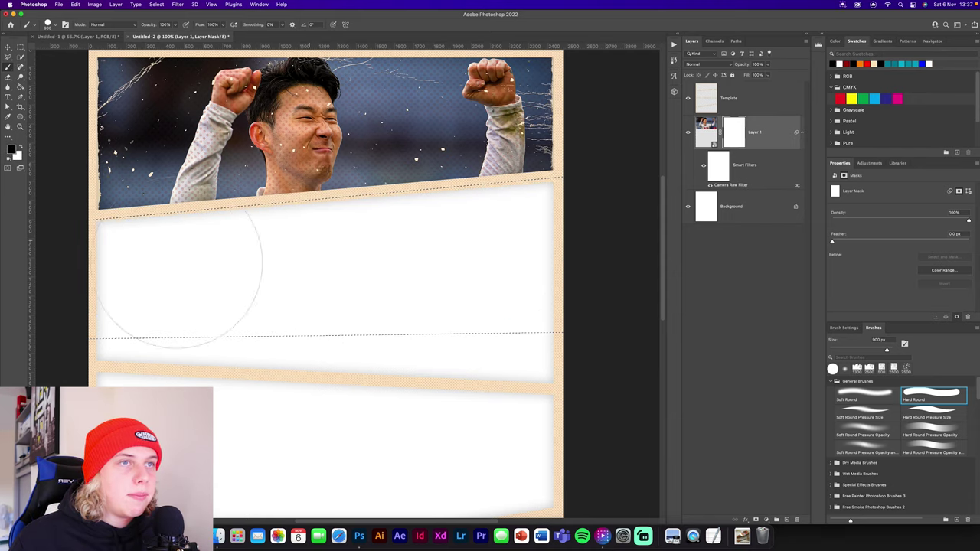
key(super+d)
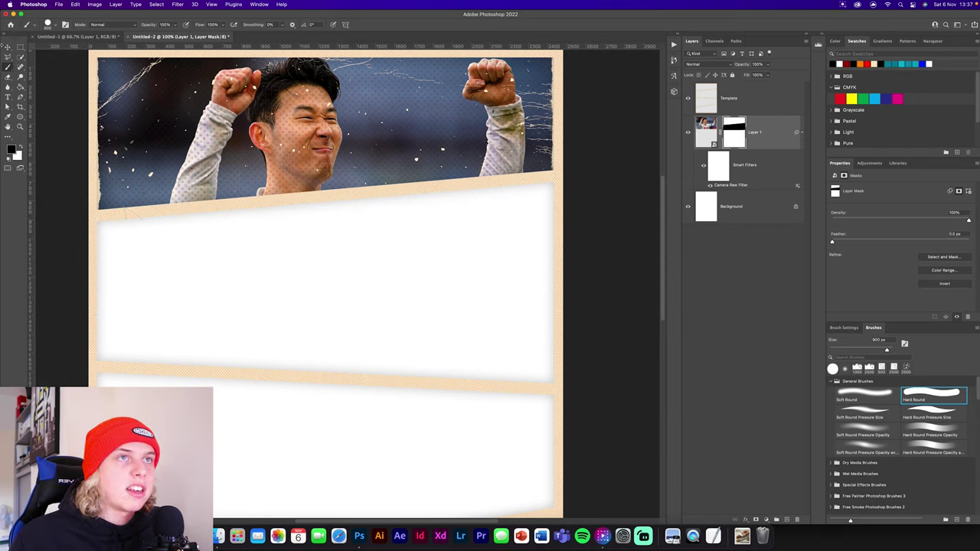
click(8, 48)
click(653, 217)
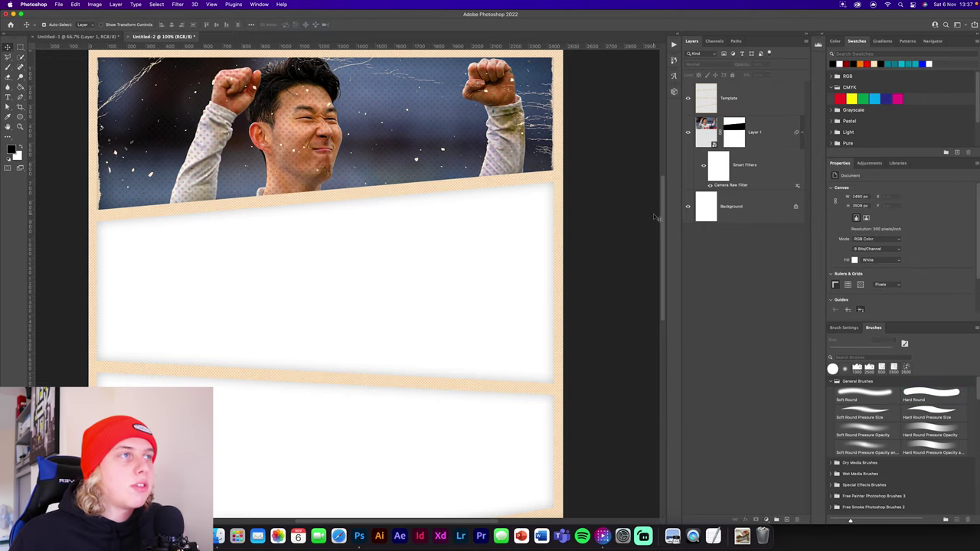
key(super+0)
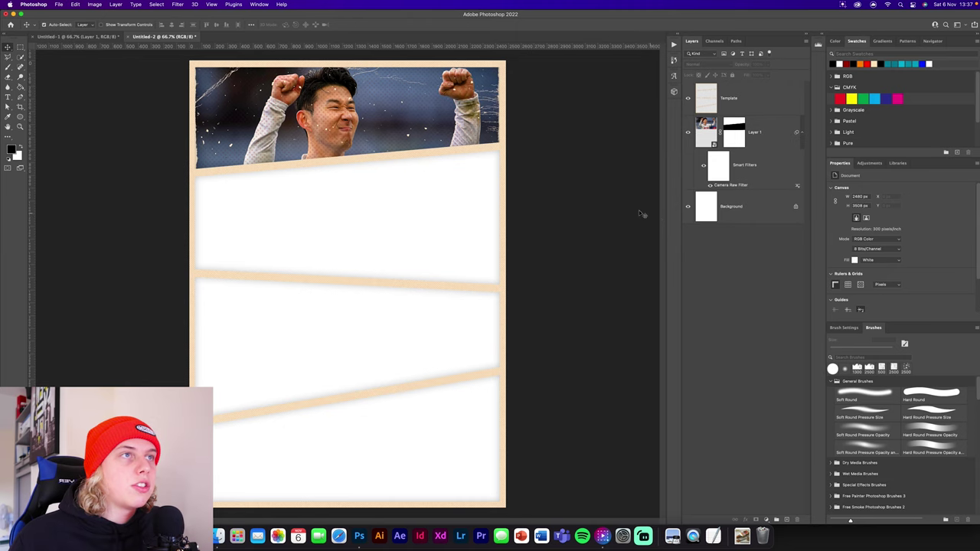
Copy Layers 2, 3 and 4 from Untitled-1 into Untitled-2 and hide all three copies.
click(55, 36)
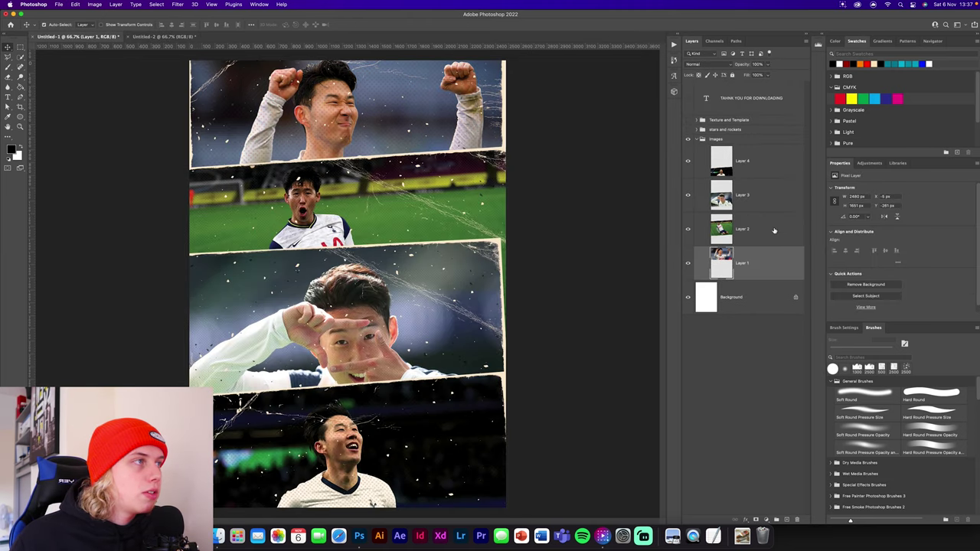
click(769, 230)
shift+click(765, 162)
drag(765, 162, 393, 364)
key(Return)
click(688, 134)
click(688, 167)
click(689, 98)
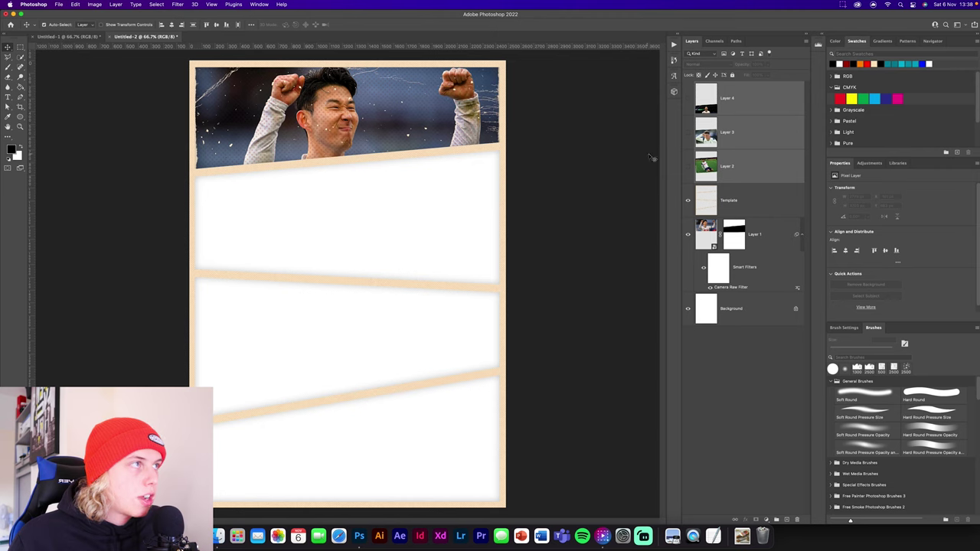
Show Layer 2, place it beneath the Template layer and position its photo in the second panel.
click(687, 166)
drag(746, 166, 752, 216)
key(ctrl+t)
drag(411, 186, 410, 186)
key(Return)
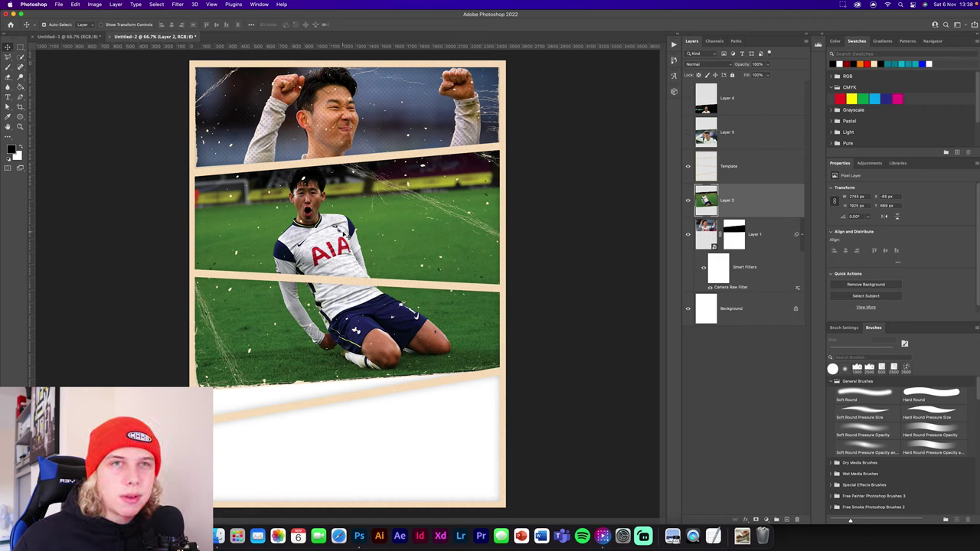
Convert Layer 2 to a smart object and load the previous photo's settings for it in the Camera Raw filter.
click(181, 6)
right_click(765, 206)
click(791, 262)
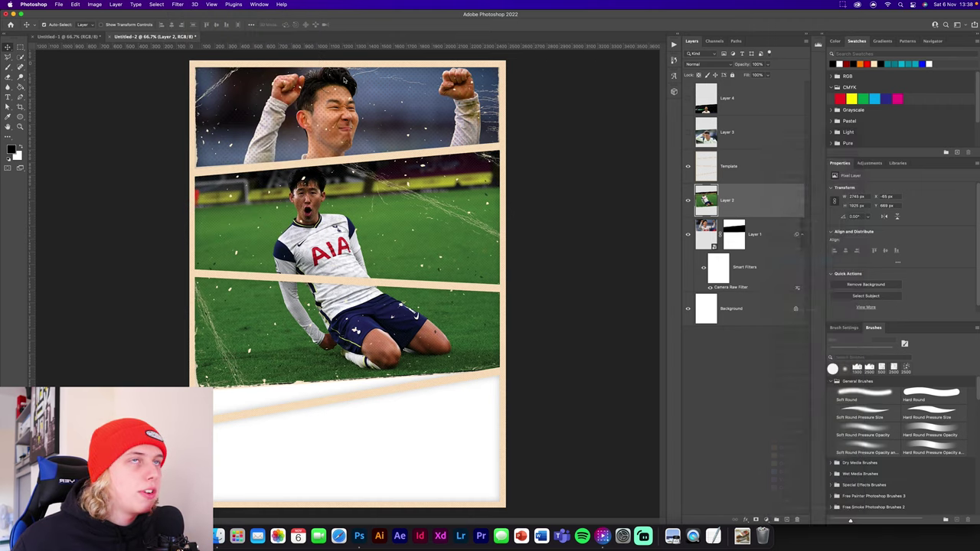
click(186, 5)
click(190, 14)
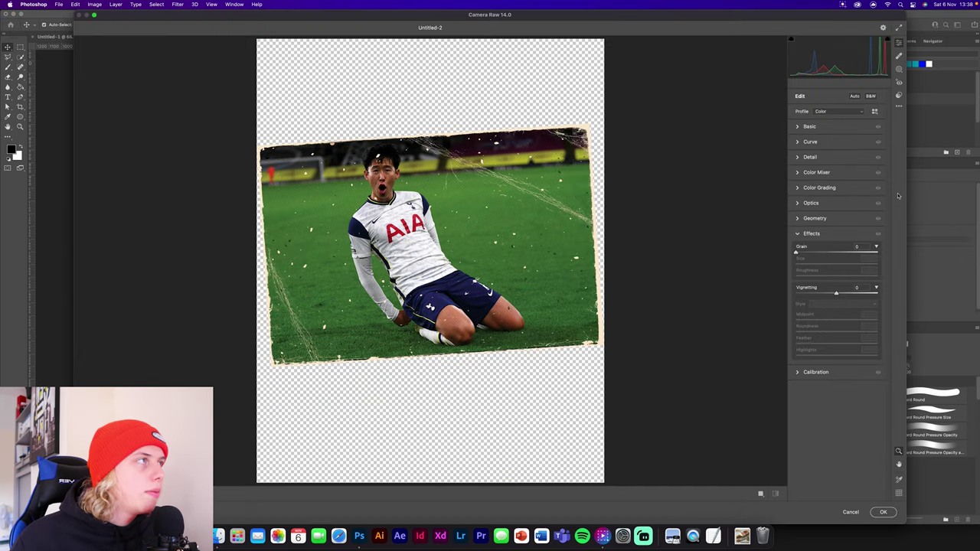
click(899, 106)
click(849, 135)
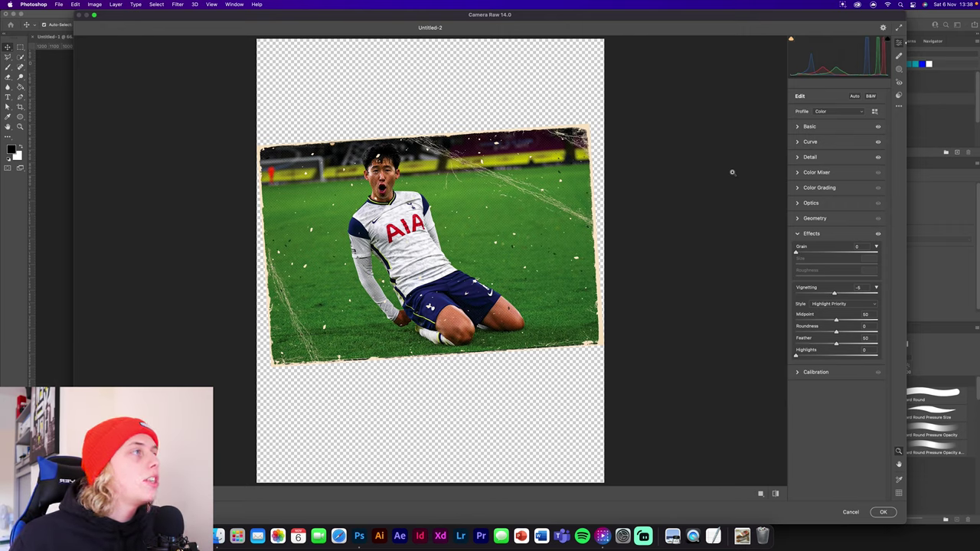
Shift the Color Mixer hue of greens to +21 and aquas to +59, and apply the Camera Raw filter to Layer 2.
click(797, 172)
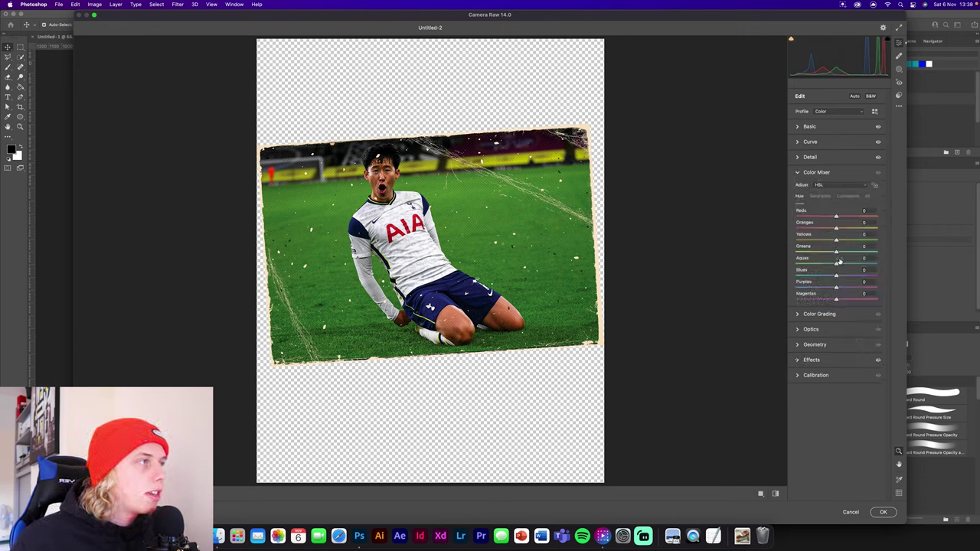
mouse_move(837, 265)
mouse_down()
mouse_move(809, 266)
mouse_move(862, 263)
mouse_move(848, 252)
mouse_up()
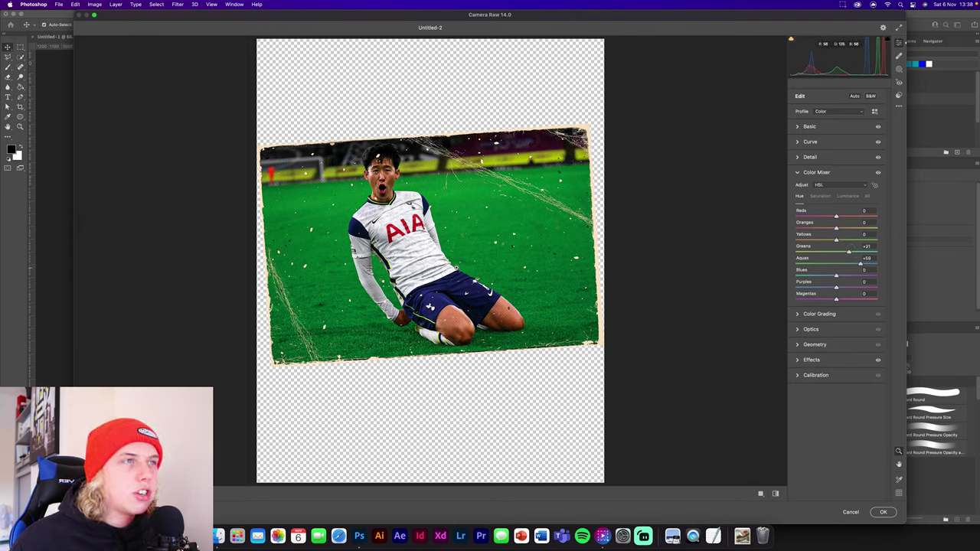
click(797, 129)
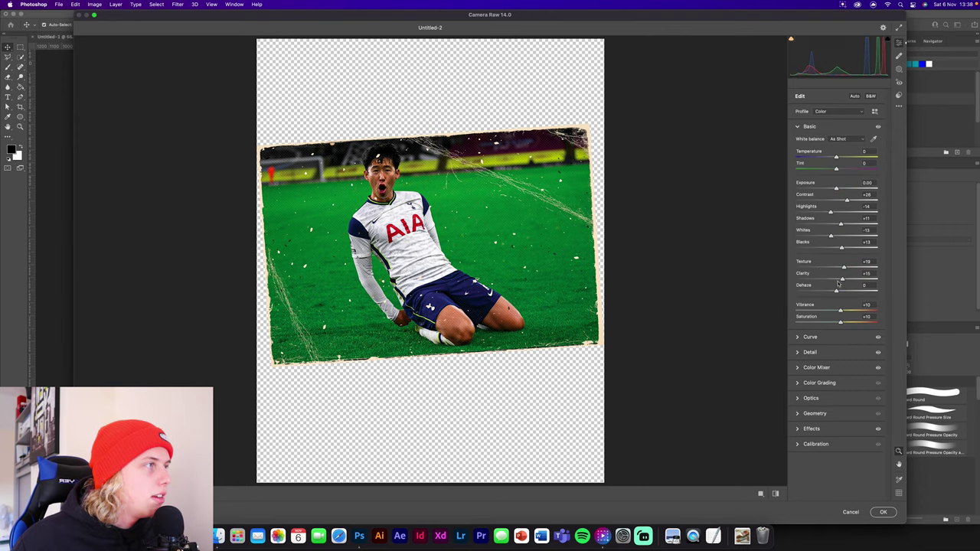
click(882, 512)
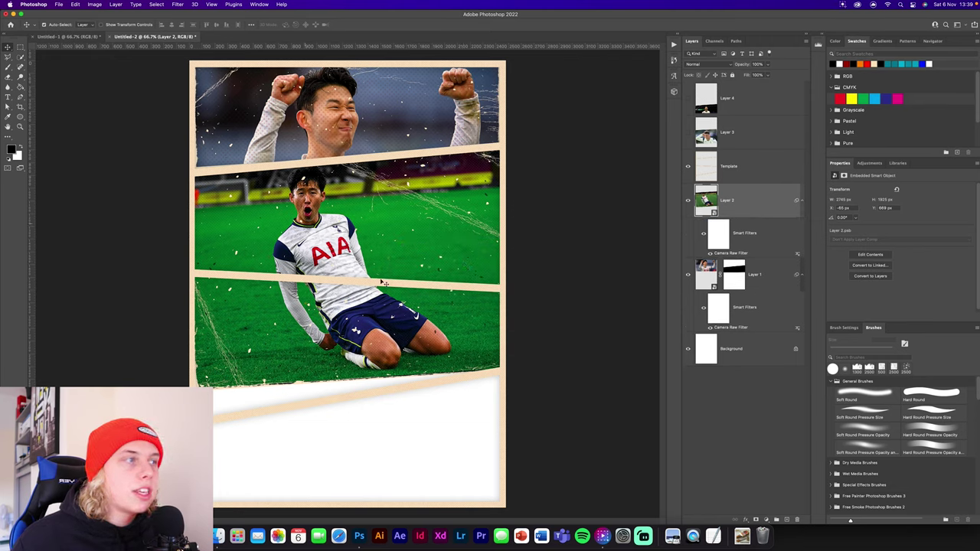
Add a layer mask to Layer 2 and mask out the photo area below the second divider using a lasso selection.
click(755, 520)
key(l)
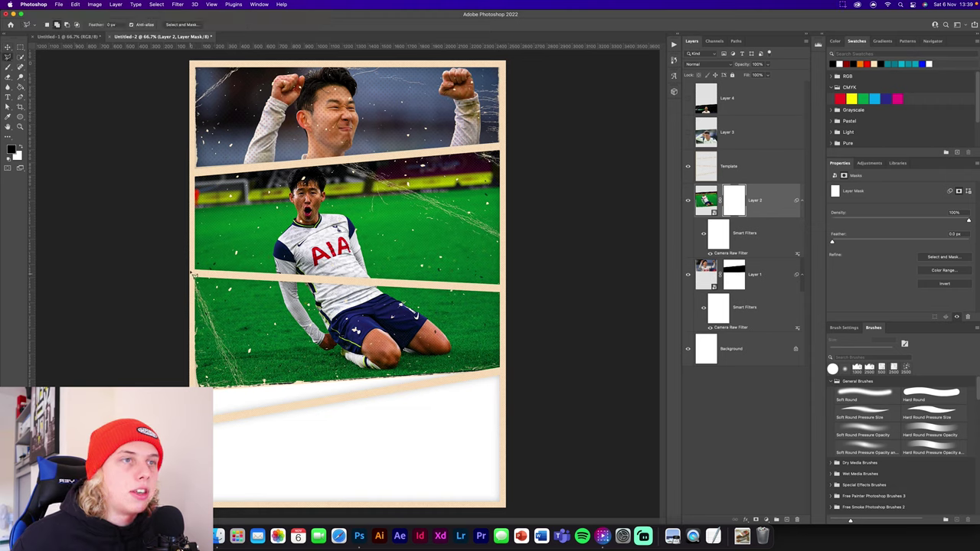
mouse_move(211, 274)
mouse_down()
mouse_move(546, 299)
mouse_move(548, 402)
mouse_move(293, 430)
mouse_move(195, 274)
mouse_up()
key(alt+BackSpace)
key(b)
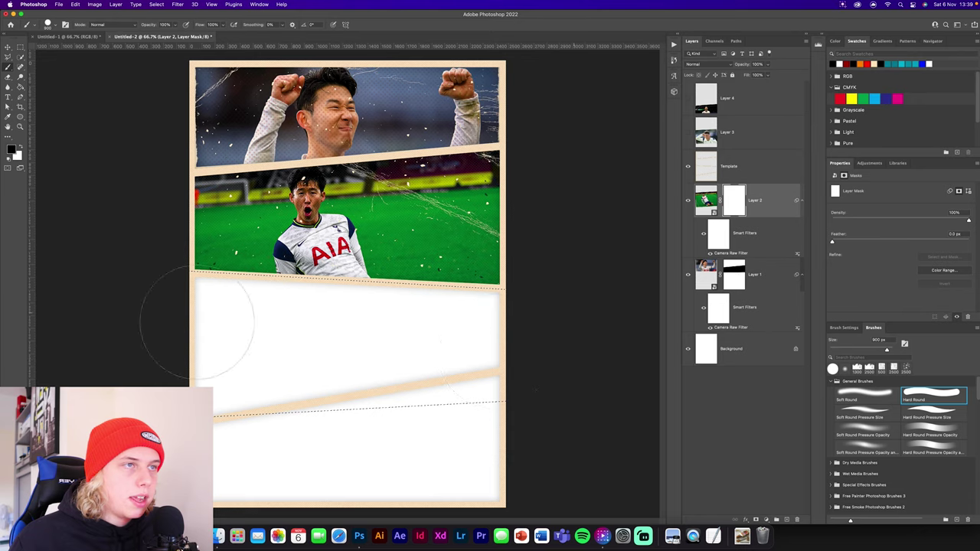
key(ctrl+d)
key(v)
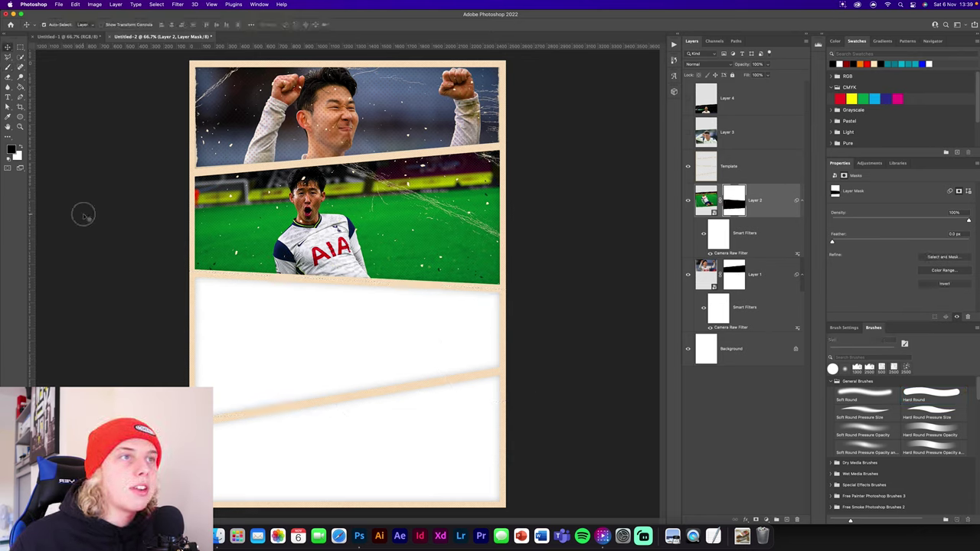
click(83, 215)
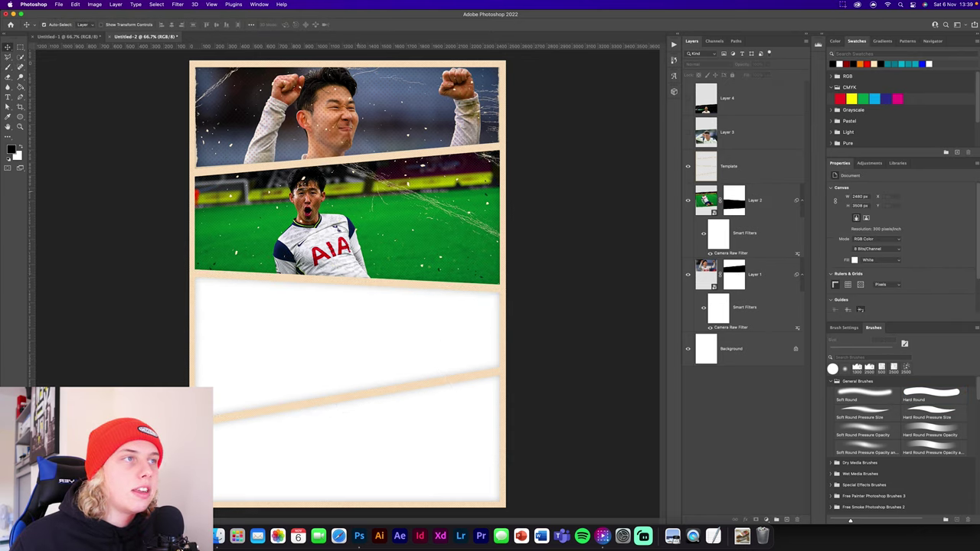
Show Layer 3 and place it beneath the Template layer, with its photo over the third panel.
click(687, 131)
drag(706, 132, 712, 173)
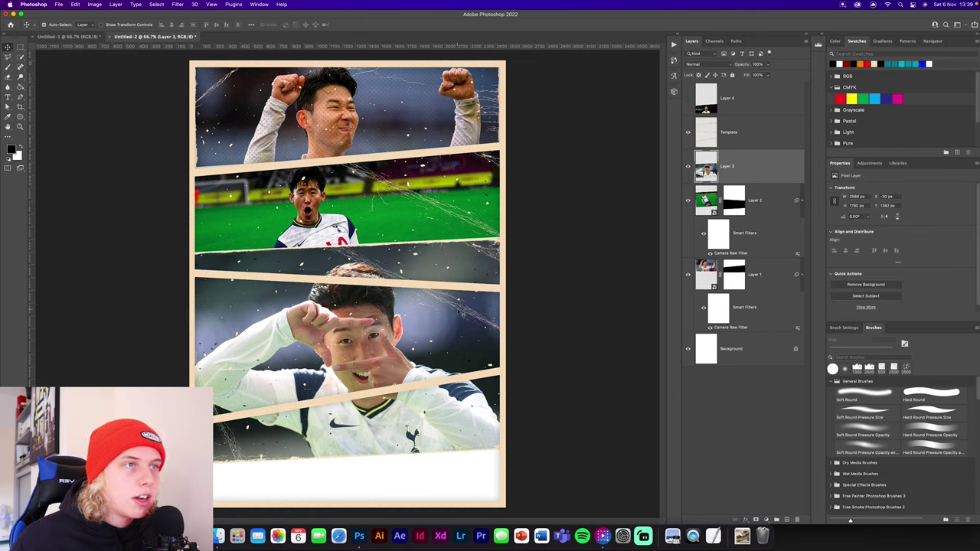
drag(424, 318, 422, 320)
Scale Layer 3 to about 97% and position it so the photo fills the third panel across the full page width.
key(ctrl+t)
mouse_move(350, 466)
mouse_down()
mouse_move(352, 453)
mouse_move(350, 461)
mouse_up()
drag(186, 350, 189, 350)
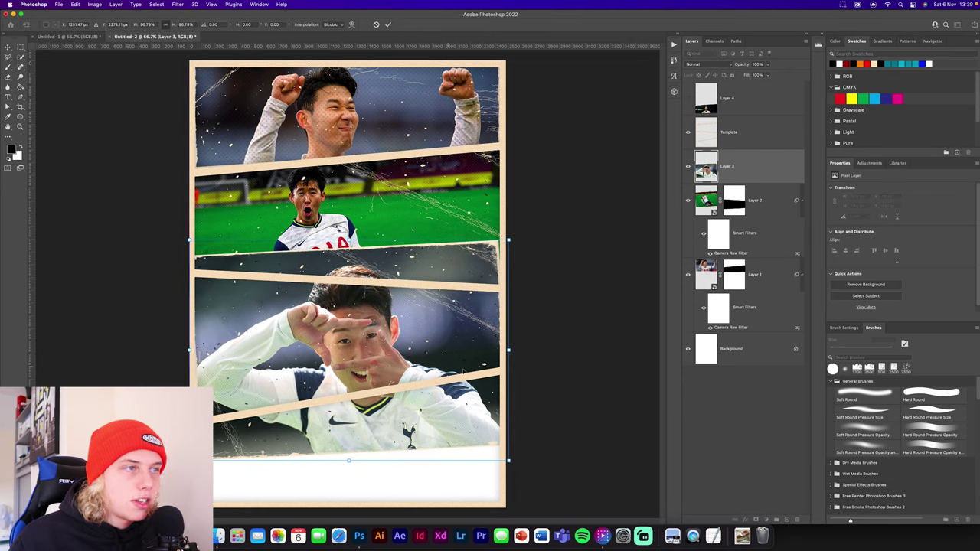
mouse_move(509, 352)
mouse_down()
mouse_move(507, 341)
mouse_move(505, 350)
mouse_up()
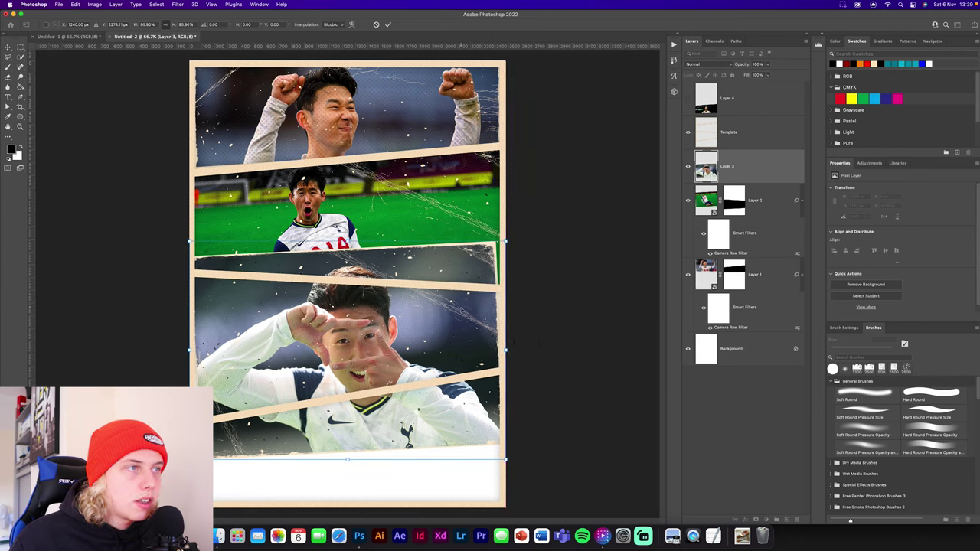
drag(469, 307, 471, 312)
drag(503, 354, 519, 345)
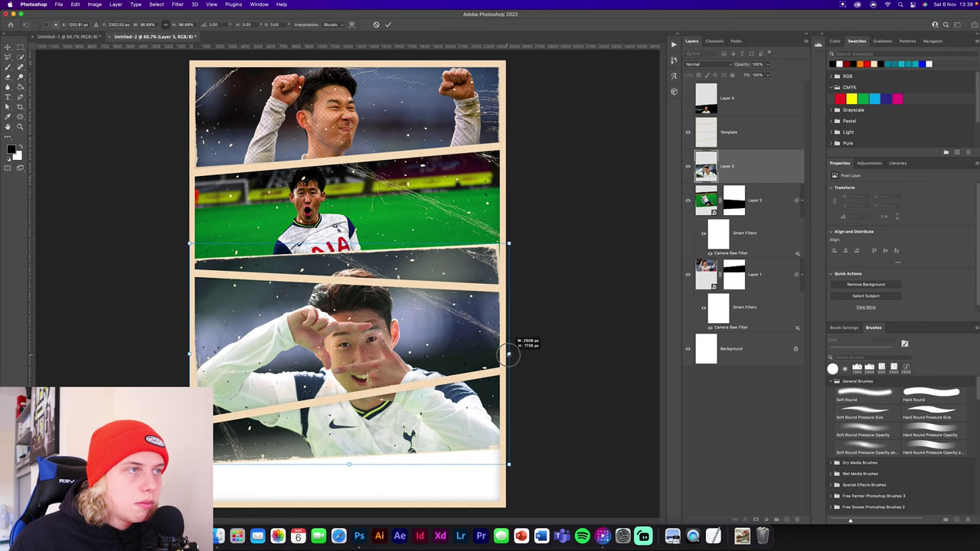
drag(364, 302, 362, 294)
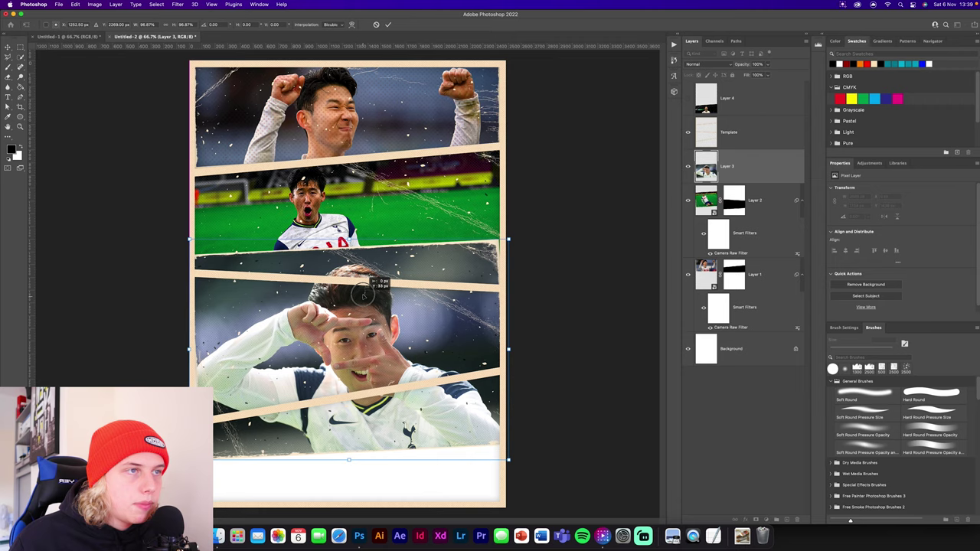
click(387, 24)
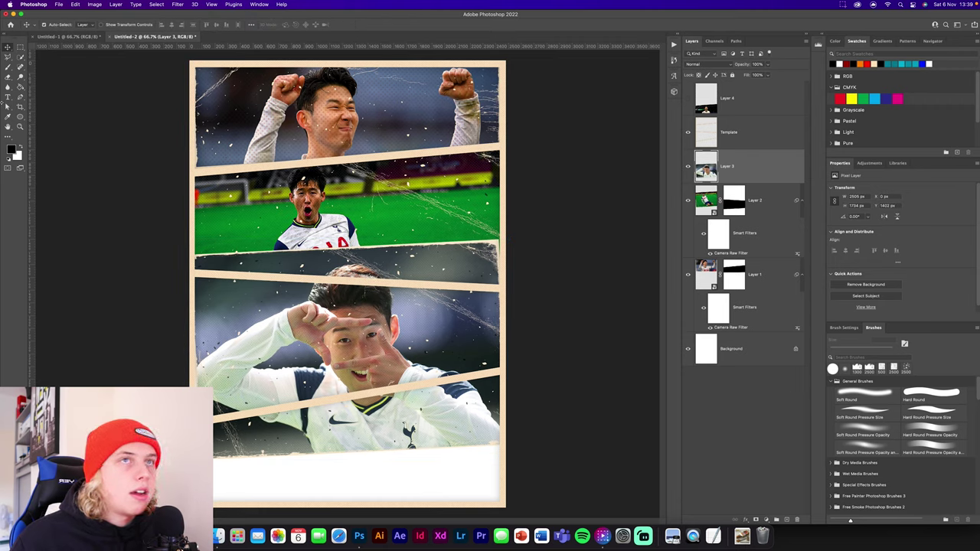
Mask Layer 3 to the third panel using a polygonal lasso selection and an inverted layer mask.
click(8, 57)
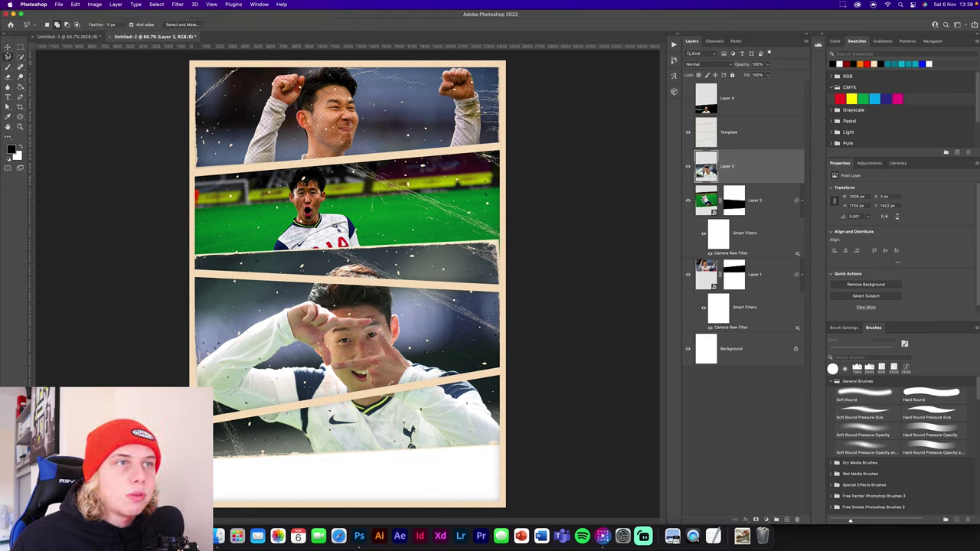
click(192, 272)
click(501, 288)
click(501, 370)
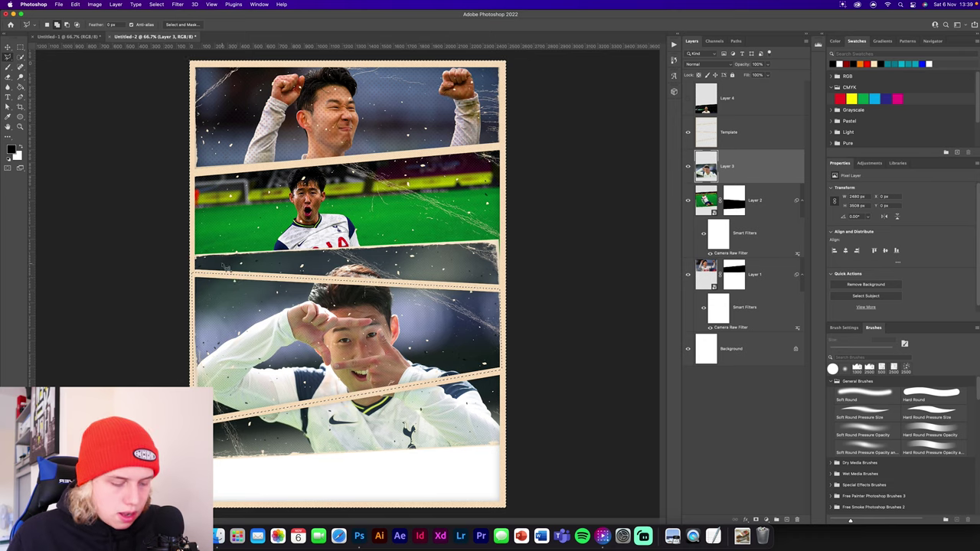
key(b)
click(756, 520)
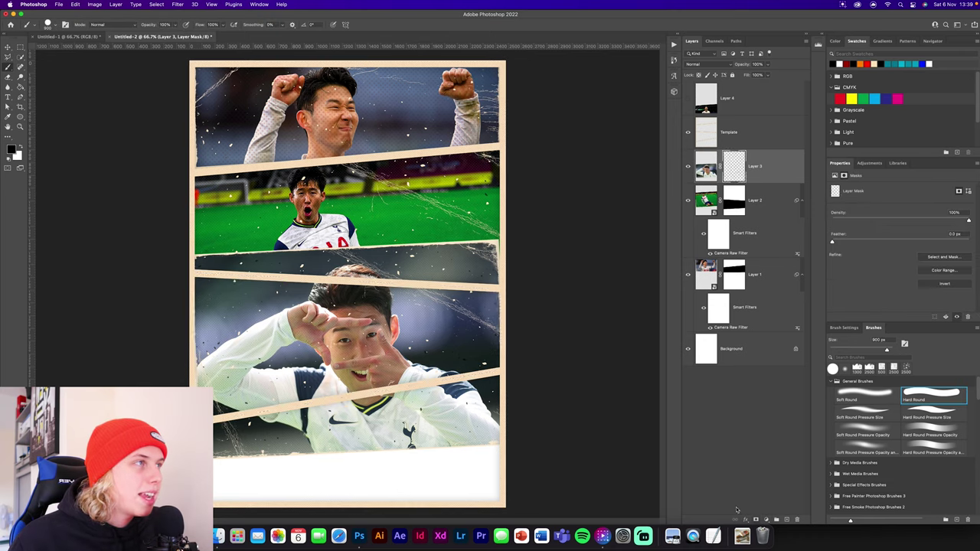
key(super+i)
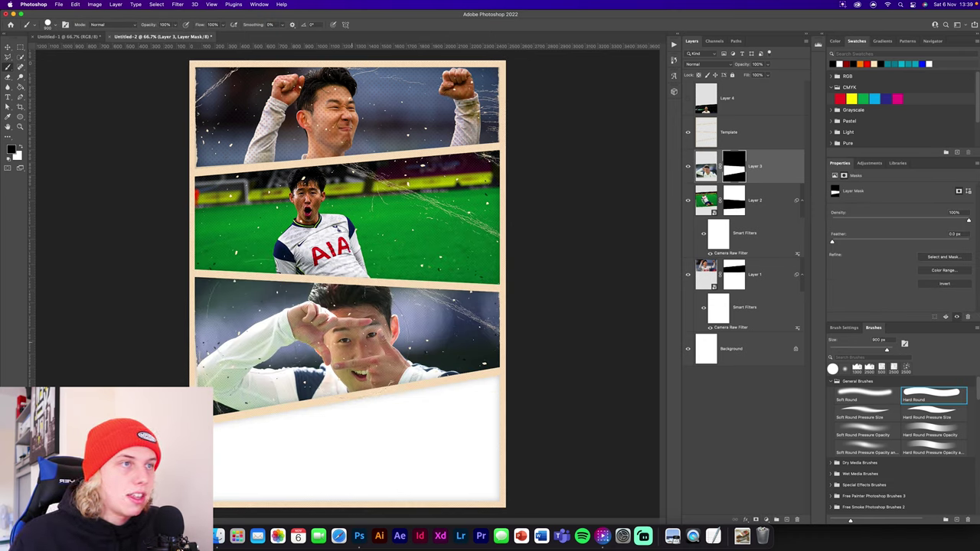
Show Layer 4 and place it beneath the Template layer.
key(v)
click(539, 363)
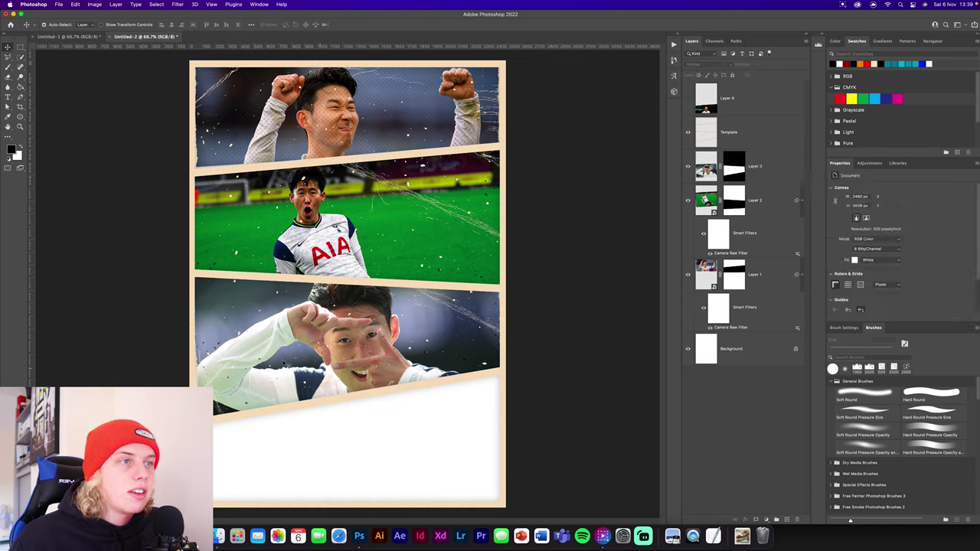
click(687, 98)
drag(706, 103, 746, 150)
Convert Layer 3 to a smart object and apply the Camera Raw filter with the previous photo's settings.
click(764, 175)
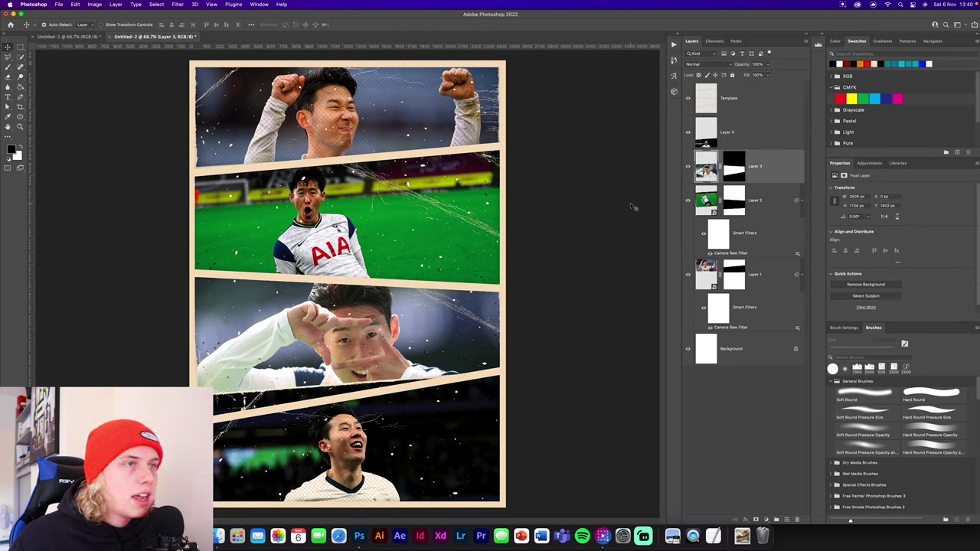
right_click(764, 175)
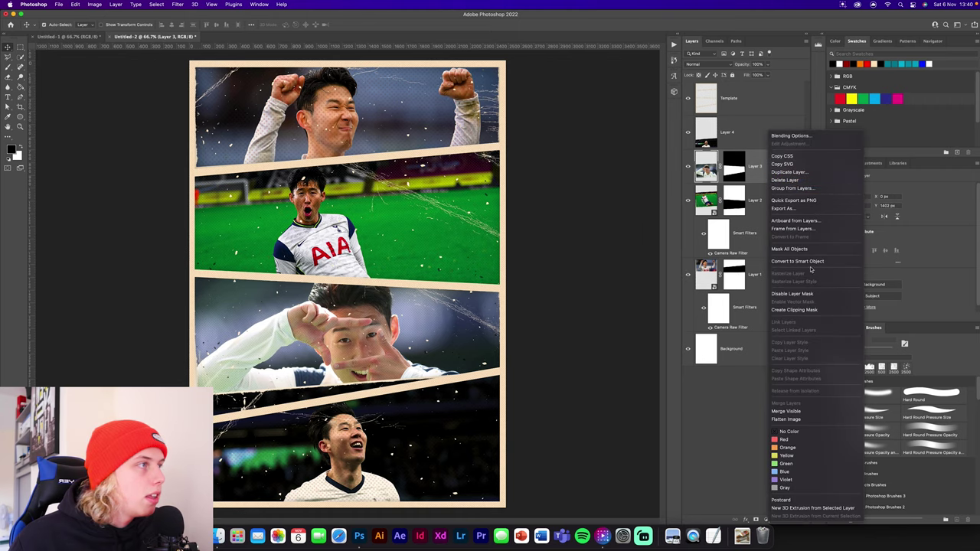
click(812, 264)
click(181, 4)
click(186, 15)
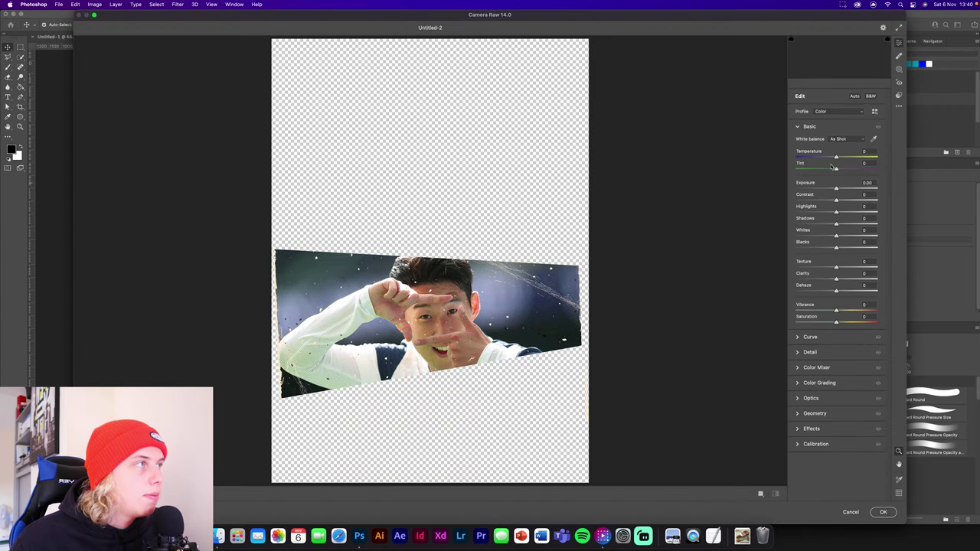
click(900, 107)
click(865, 141)
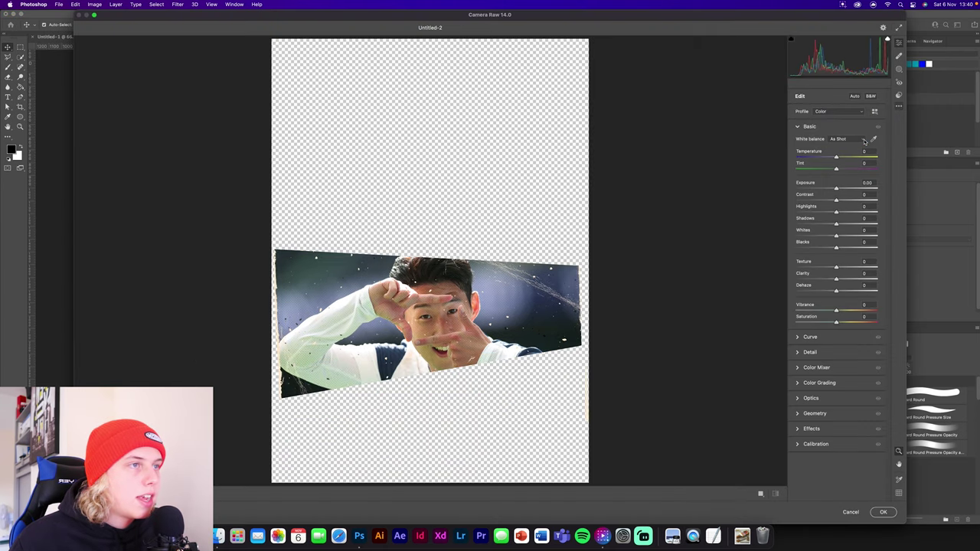
click(883, 513)
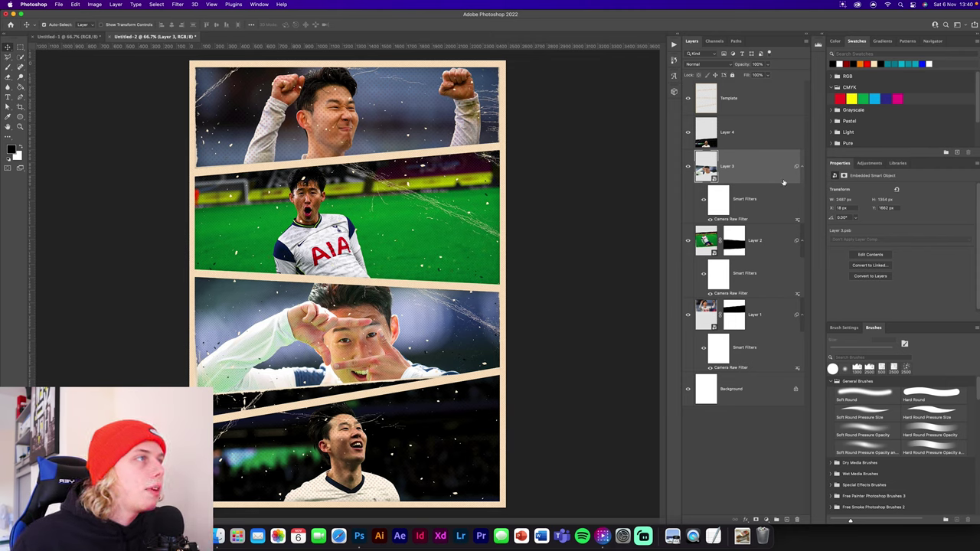
Convert Layer 4 to a smart object and apply the Camera Raw filter with the same previous settings.
right_click(753, 121)
click(781, 251)
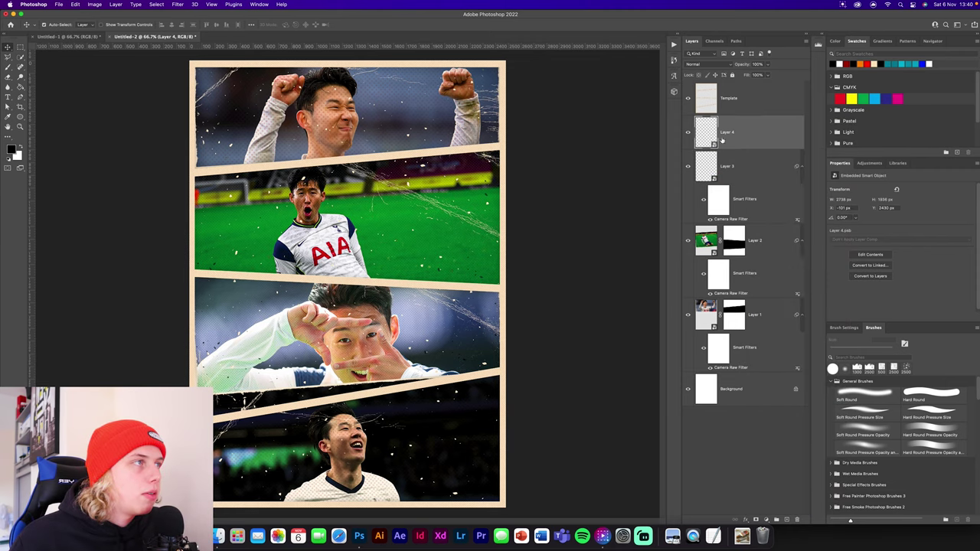
click(177, 3)
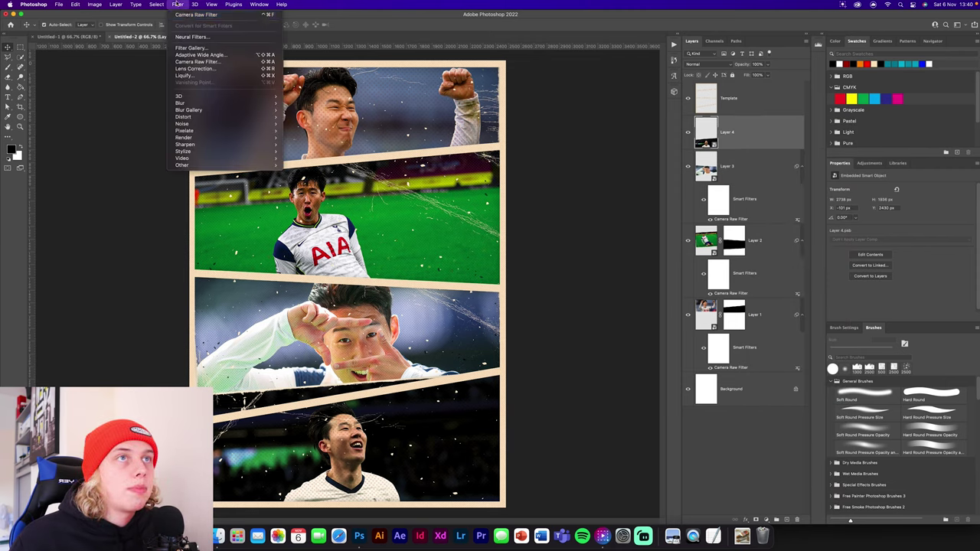
click(186, 21)
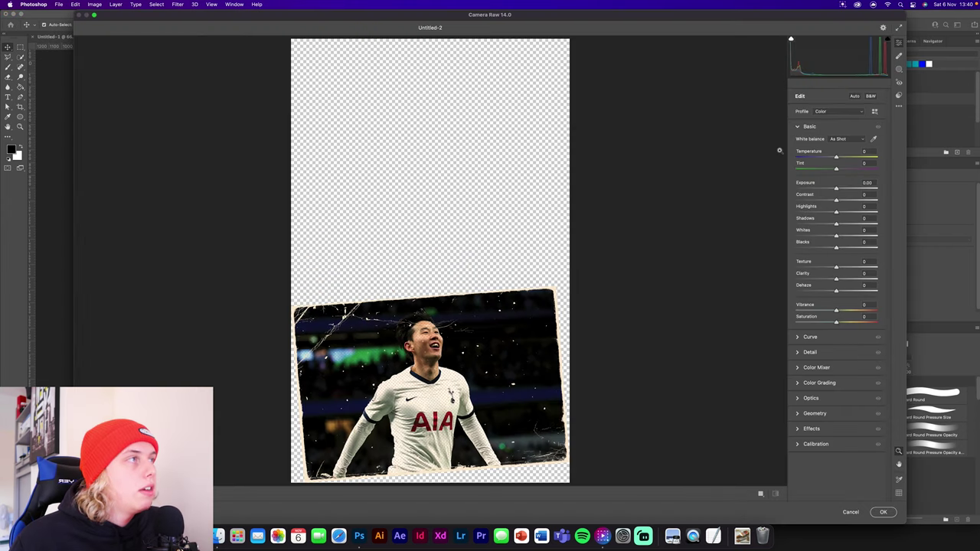
click(900, 107)
click(864, 139)
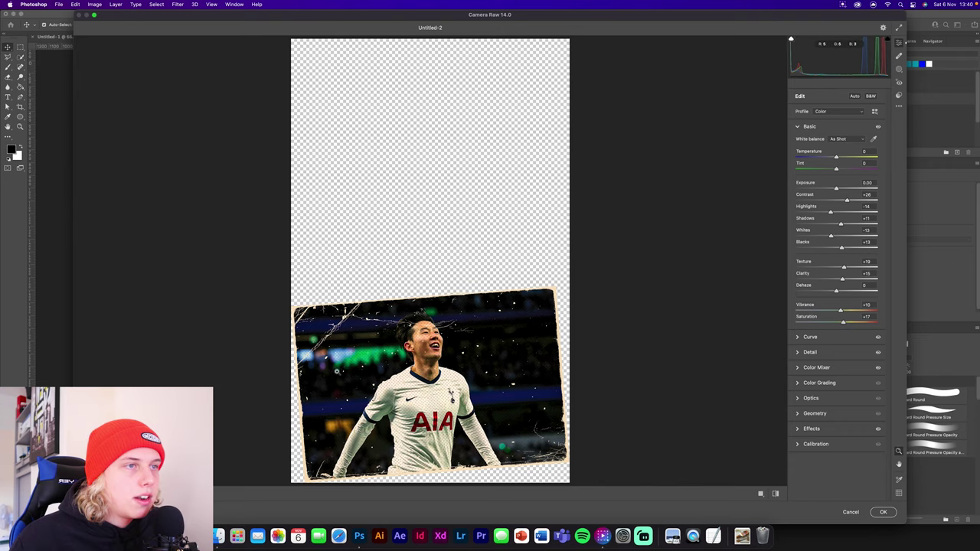
click(878, 512)
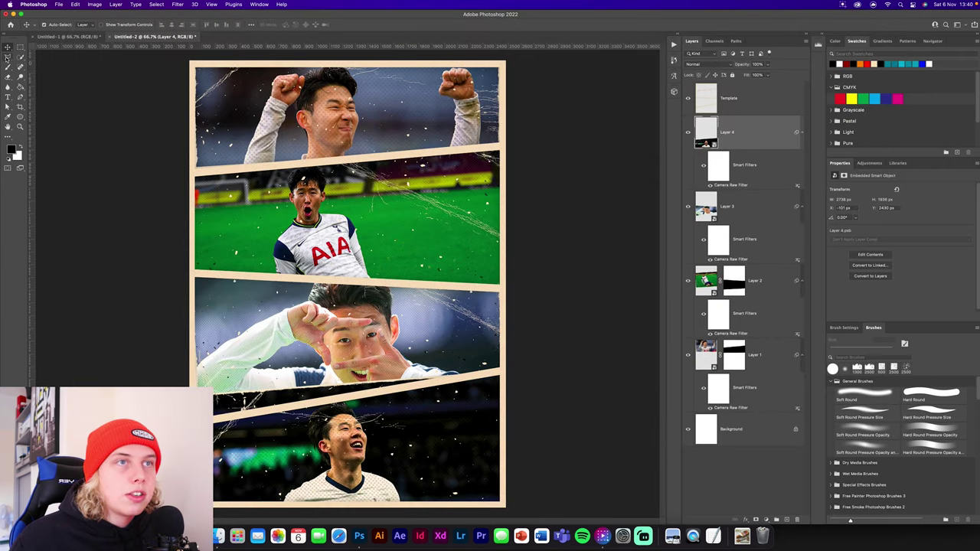
Trace a polygonal lasso edge along the third divider to separate the part of Layer 4's photo above it.
click(7, 57)
click(176, 425)
click(535, 368)
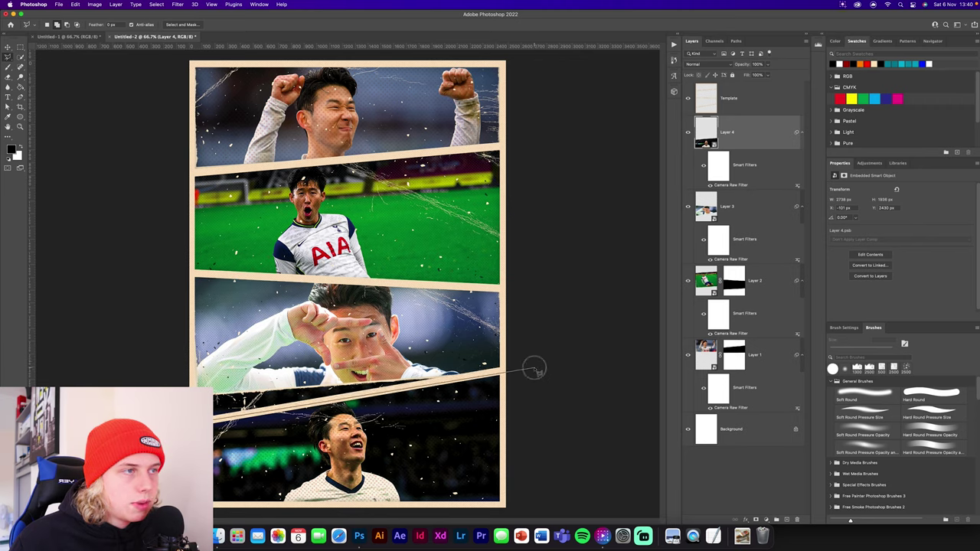
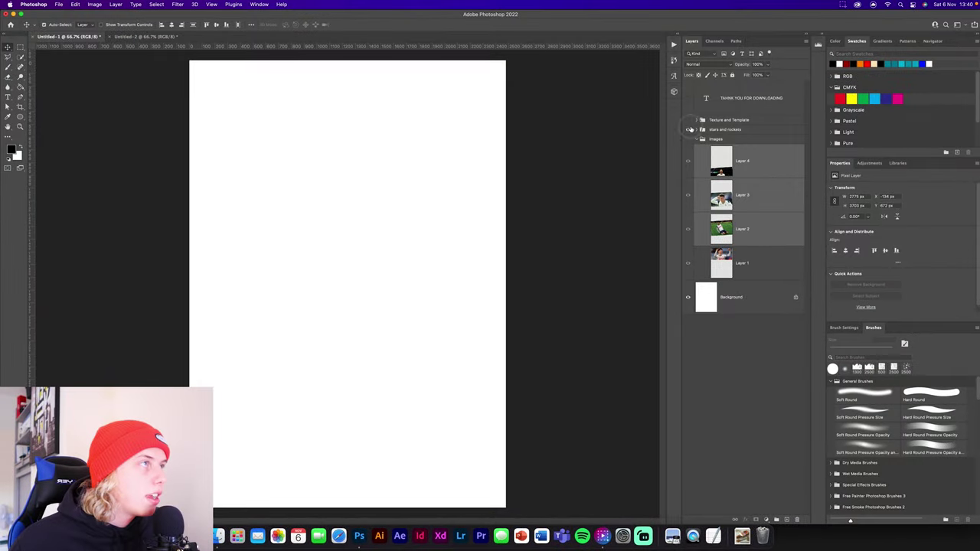
Show the stars and rockets group in Untitled-1 and copy its lower rocket, stars, upper-right cloud and upper bomb into Untitled-2.
click(688, 130)
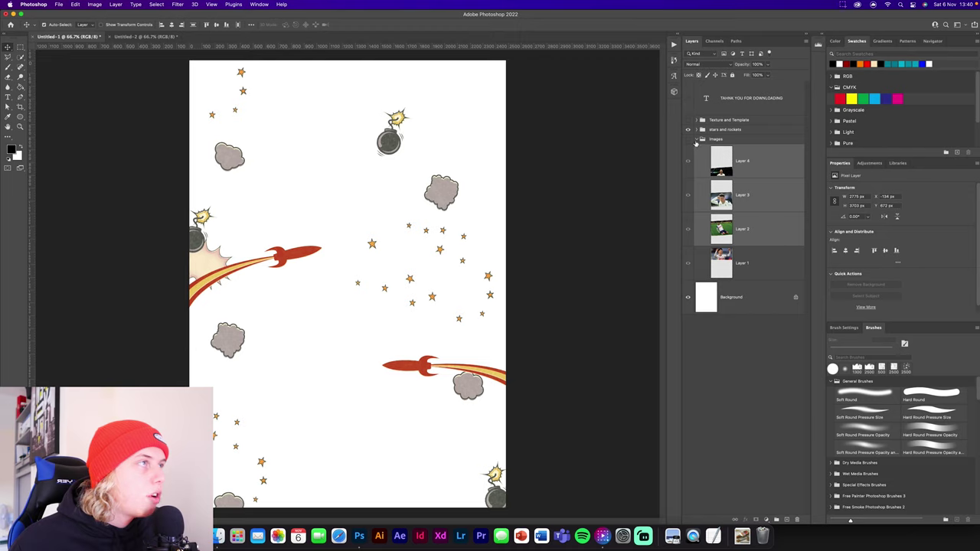
click(696, 140)
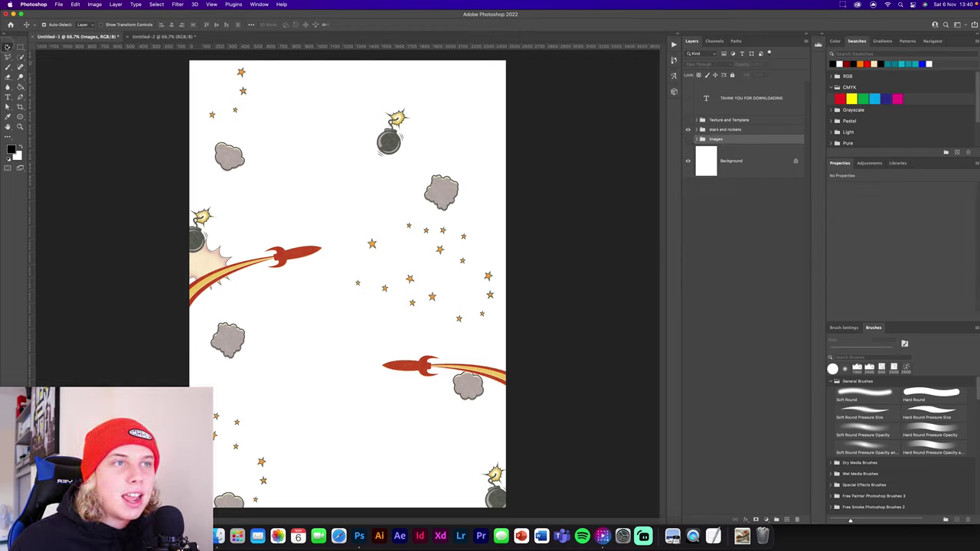
drag(417, 371, 375, 354)
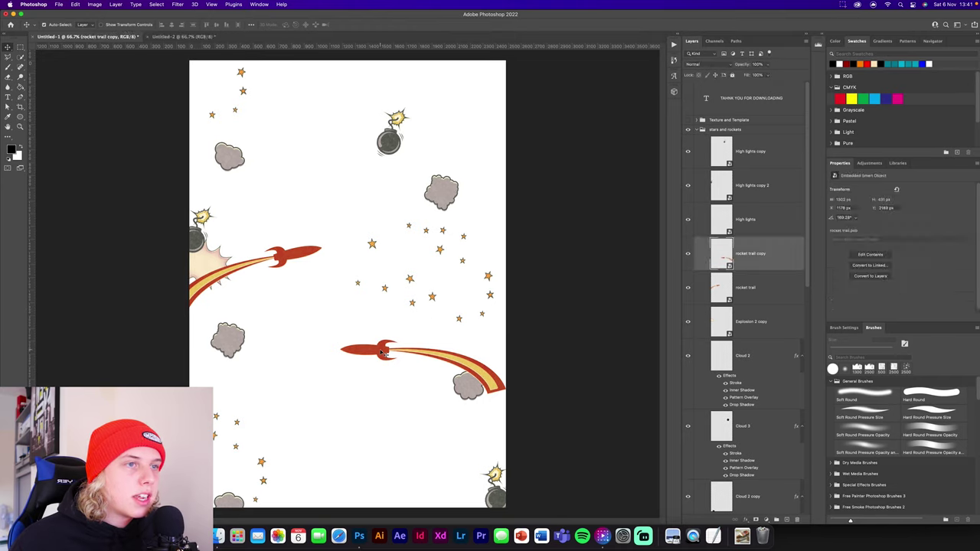
super+click(409, 279)
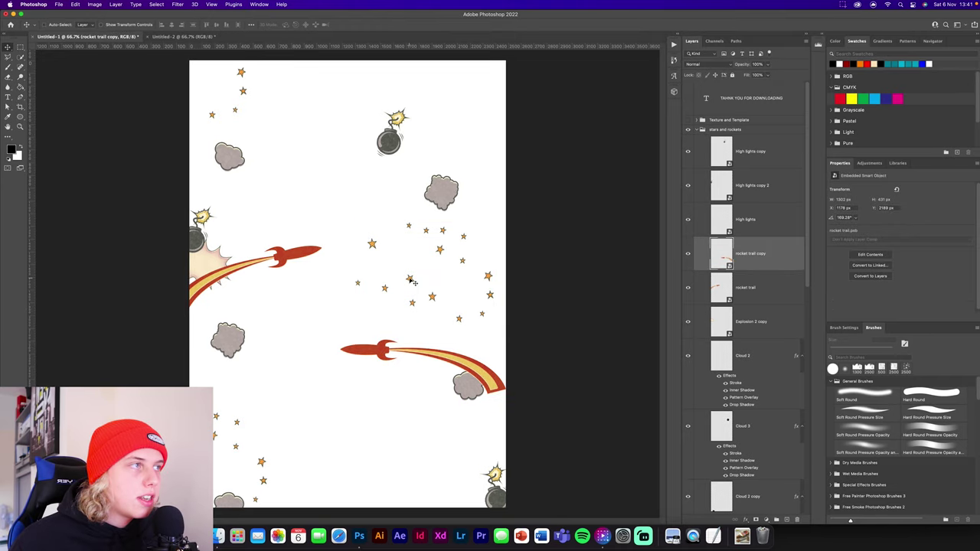
click(413, 282)
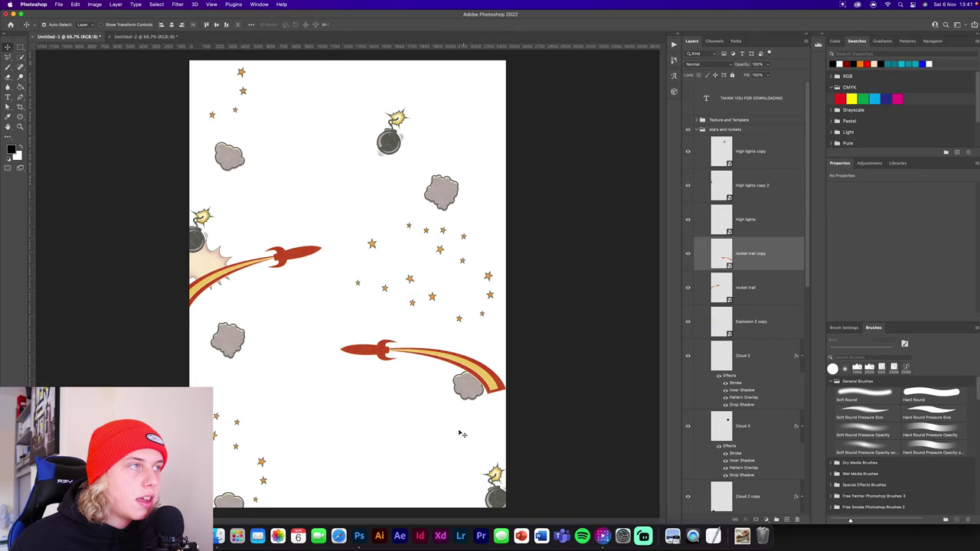
scroll(710, 406, down, 10)
scroll(710, 406, up, 10)
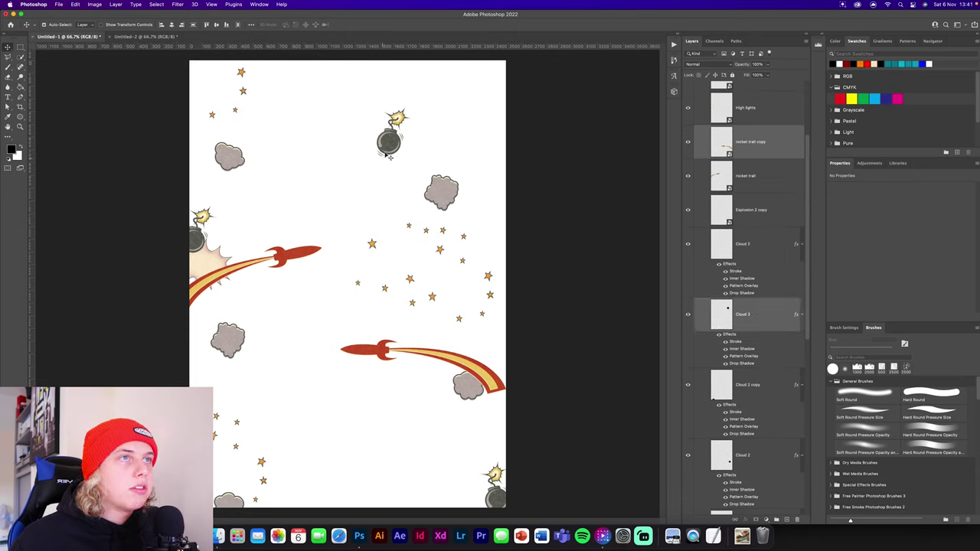
drag(388, 146, 352, 234)
click(587, 330)
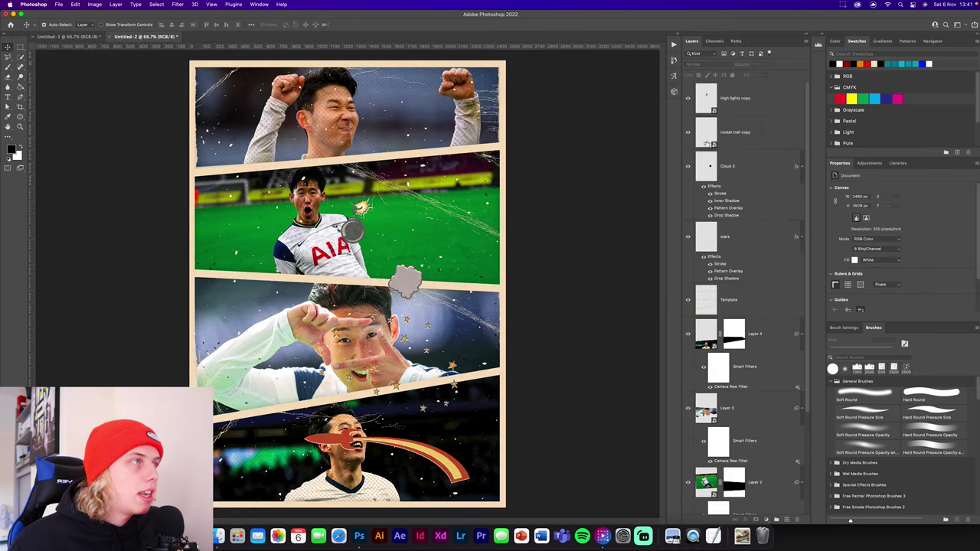
Group Layers 1 to 4 as Images and move the Template layer to the top of the layer stack.
click(752, 346)
scroll(758, 347, down, 3)
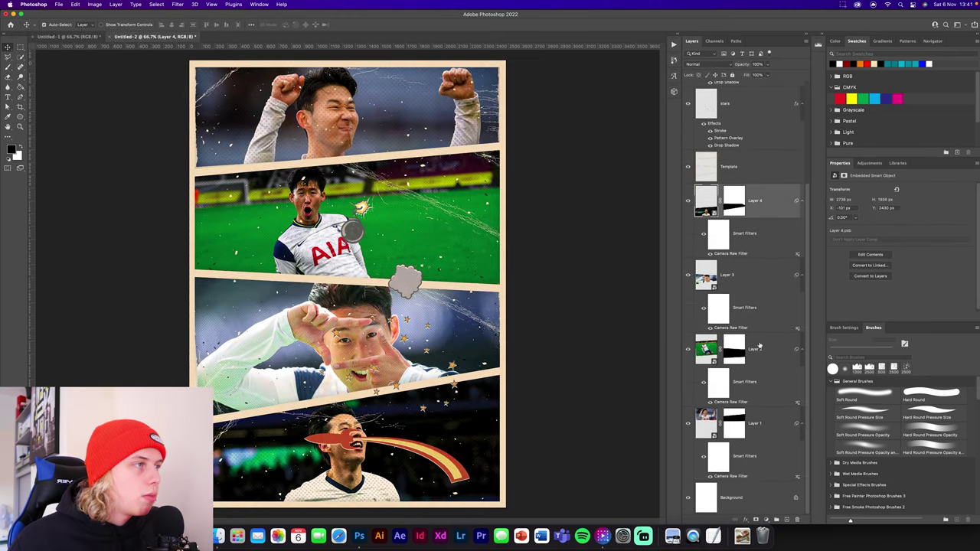
shift+click(782, 431)
key(super+g)
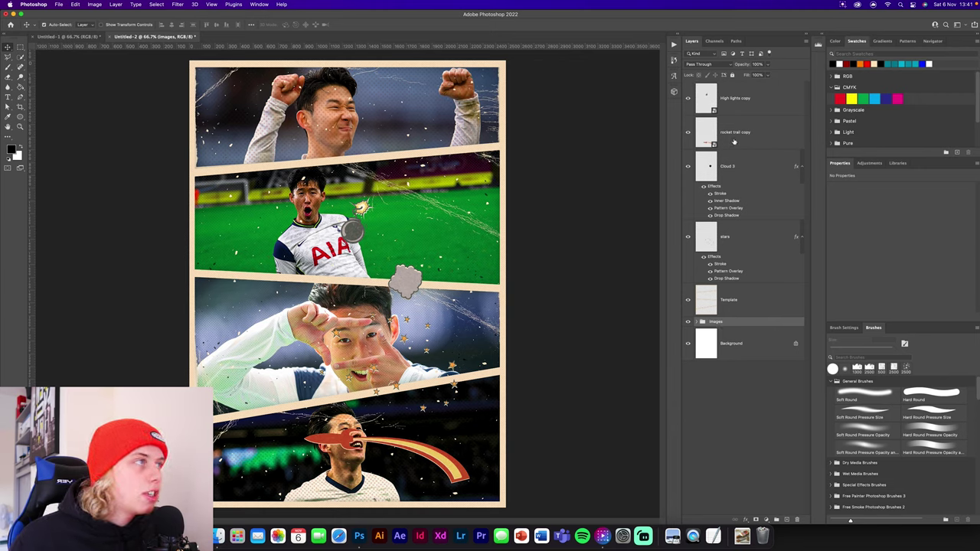
drag(739, 306, 732, 85)
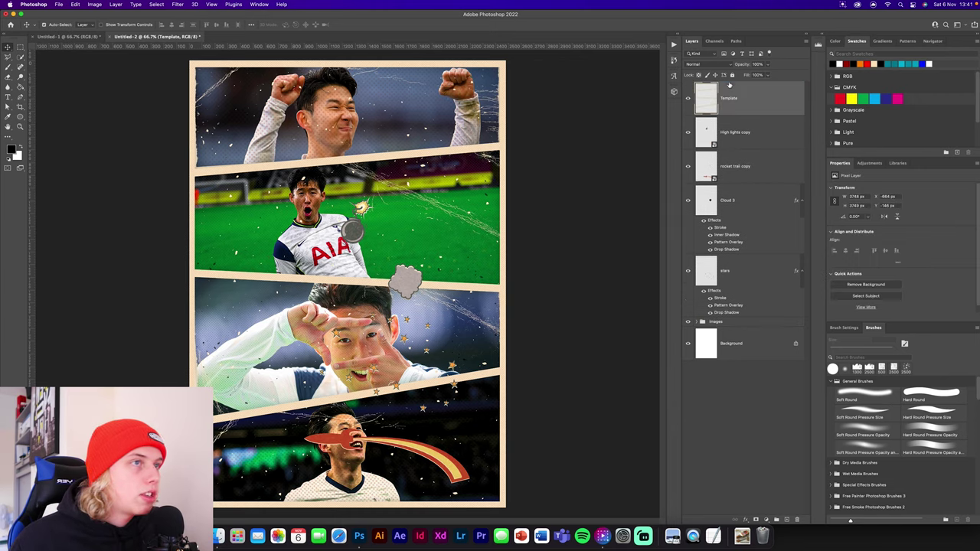
Move the cloud to the right end of the second divider and the bomb to the second panel's lower-left corner.
drag(411, 277, 494, 273)
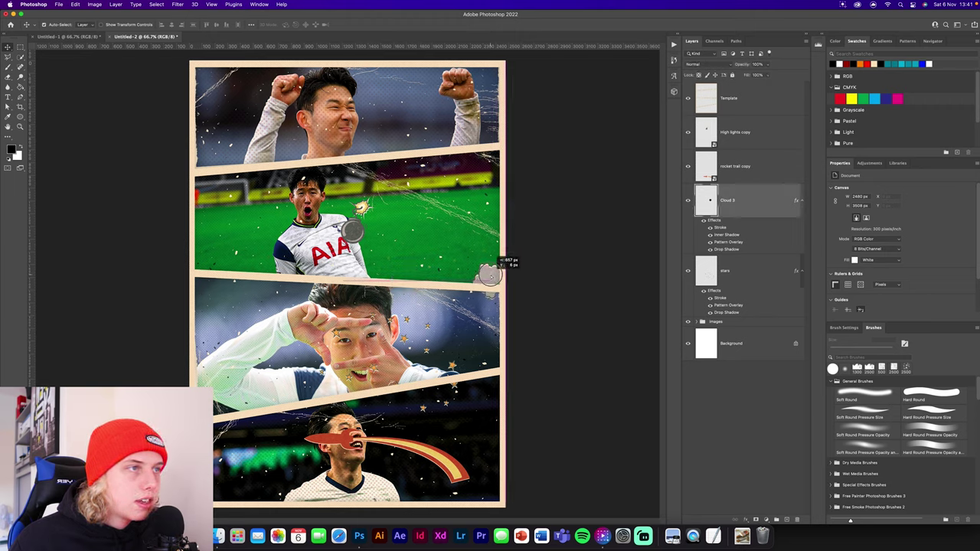
drag(360, 209, 231, 252)
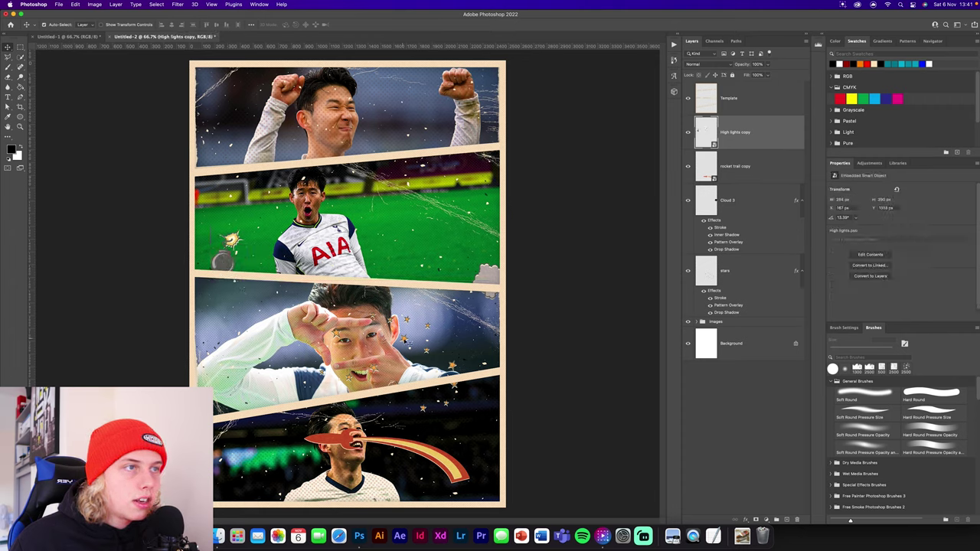
Move the stars to the right side of the lower two panels and the rocket into the second panel, with its layer below Cloud 3.
drag(404, 341, 498, 354)
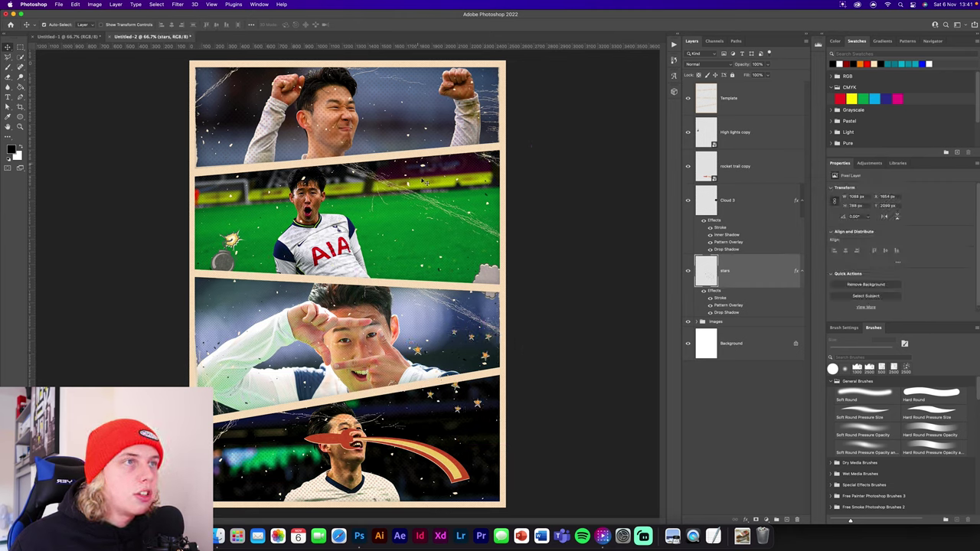
drag(458, 470, 470, 269)
drag(749, 175, 746, 254)
Add a layer mask to the rocket and hide the end of its trail that spills past the second divider.
click(757, 520)
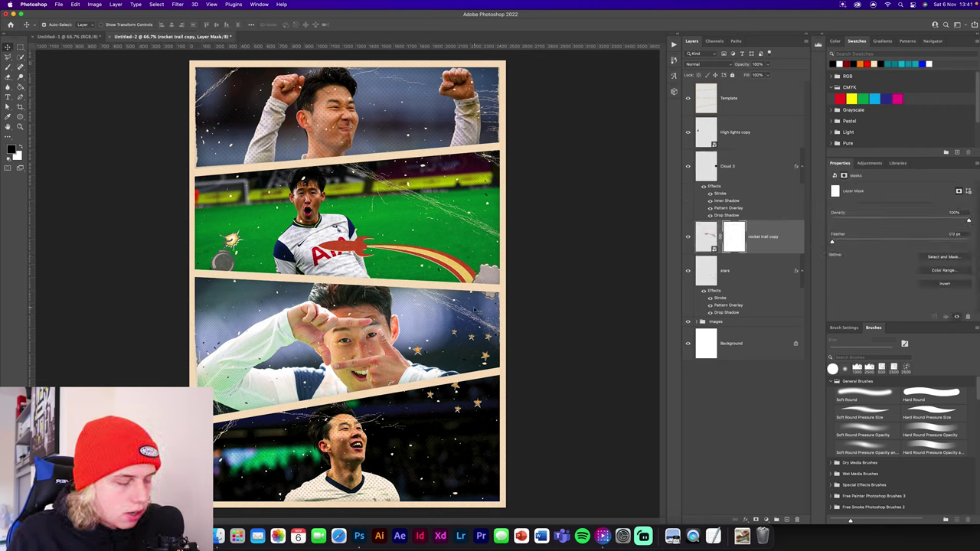
key(b)
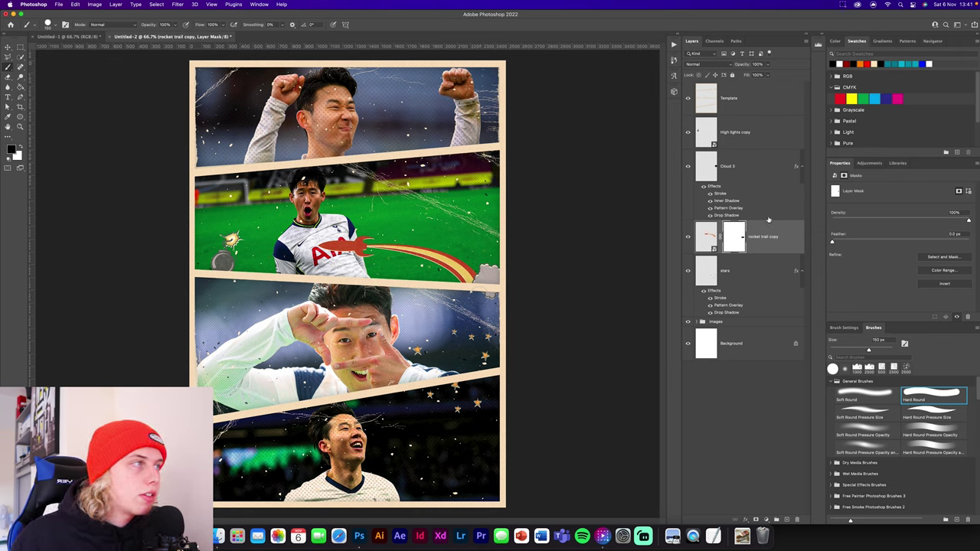
Shift the second panel's bomb to the left edge and place a copy, rotated to about -21°, at the first panel's right edge.
key(v)
mouse_move(231, 242)
mouse_down()
mouse_move(216, 246)
mouse_move(490, 126)
mouse_move(512, 126)
mouse_move(498, 126)
mouse_up()
key(ctrl+t)
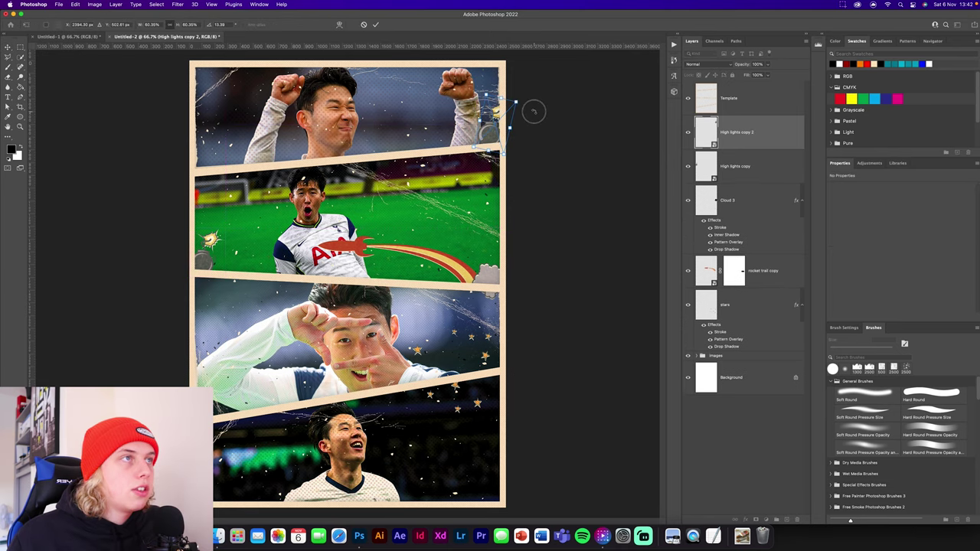
drag(525, 96, 495, 115)
click(376, 24)
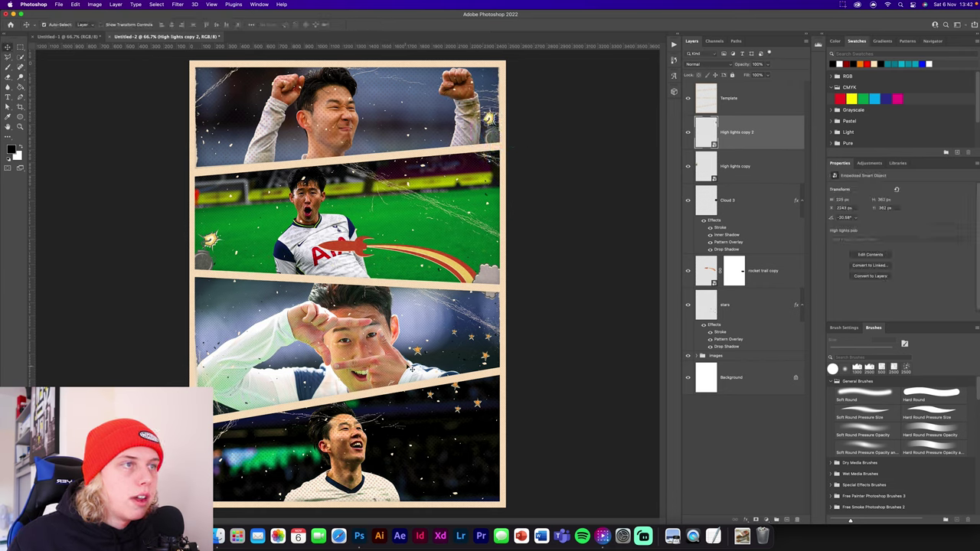
Copy the rocket into the fourth panel, flip it horizontally, scale it to about 63% and position it left of the player.
drag(437, 259, 315, 471)
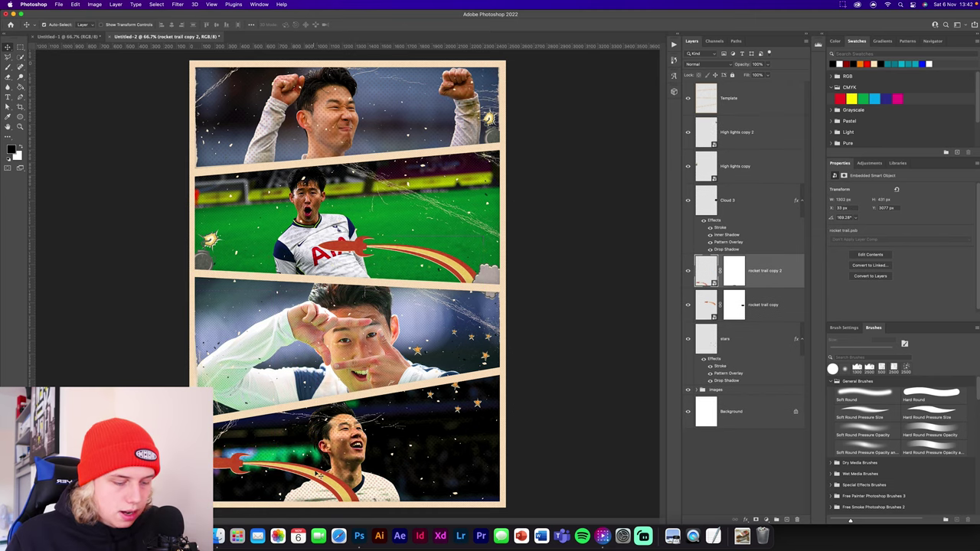
key(ctrl+t)
right_click(306, 469)
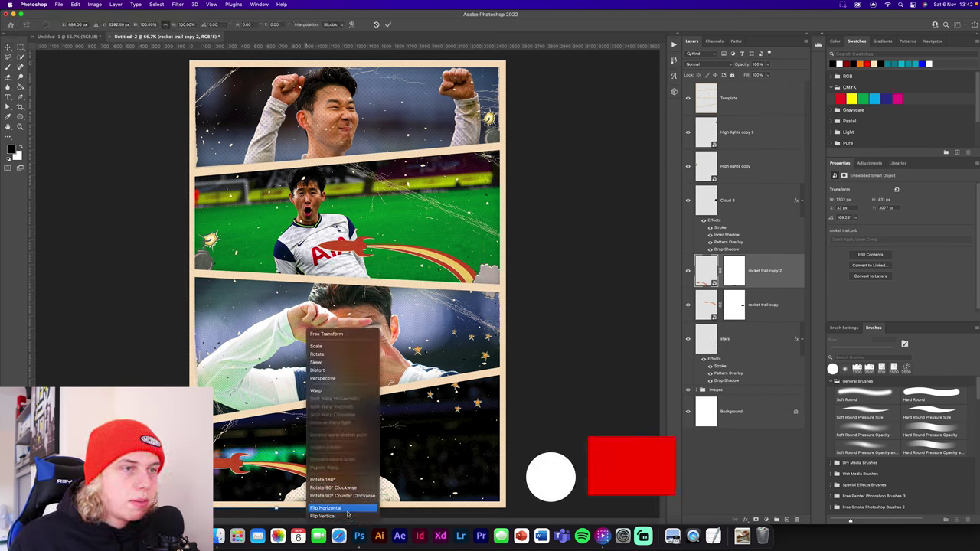
click(340, 508)
drag(359, 452, 335, 475)
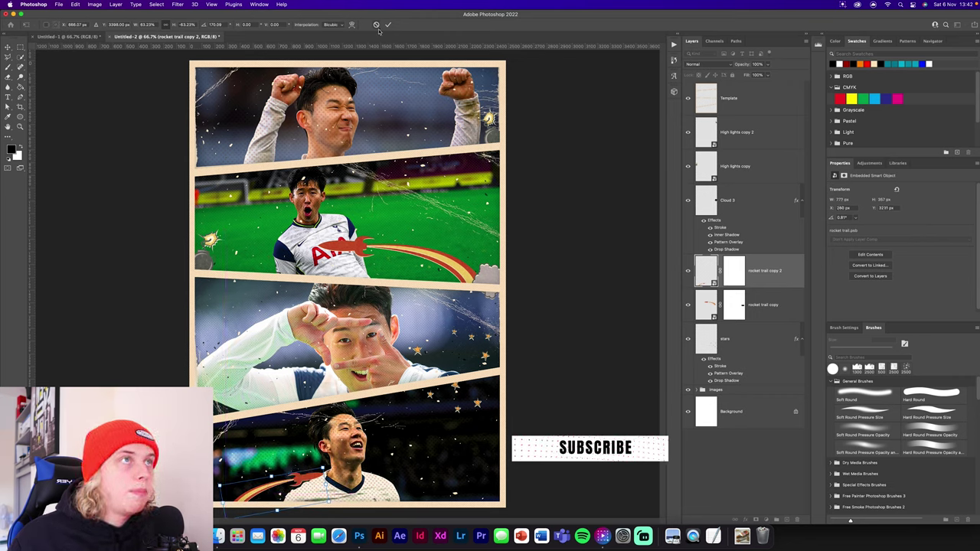
click(388, 24)
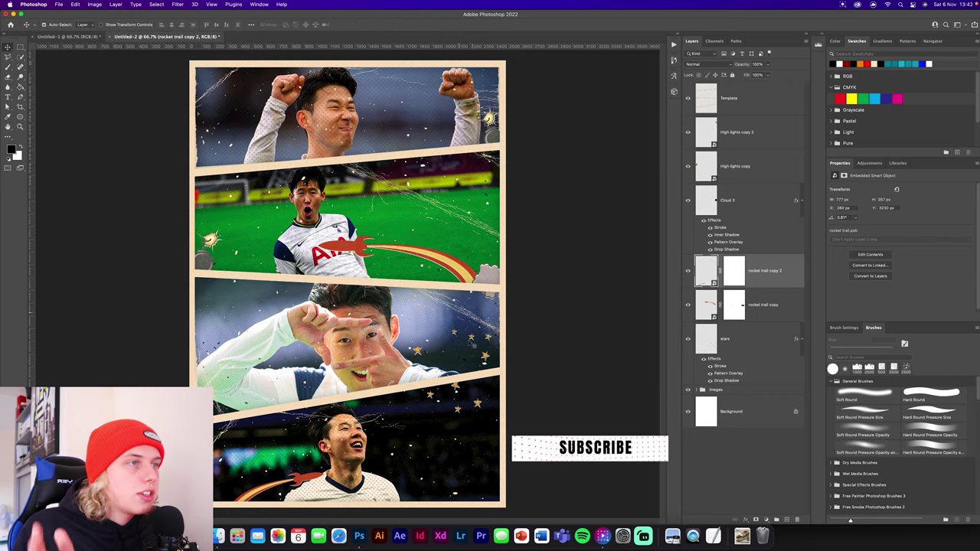
Copy the stars to the first panel's left side and last panel's lower edge, and the cloud to the third divider's left end and bottom-right corner.
drag(481, 351, 249, 100)
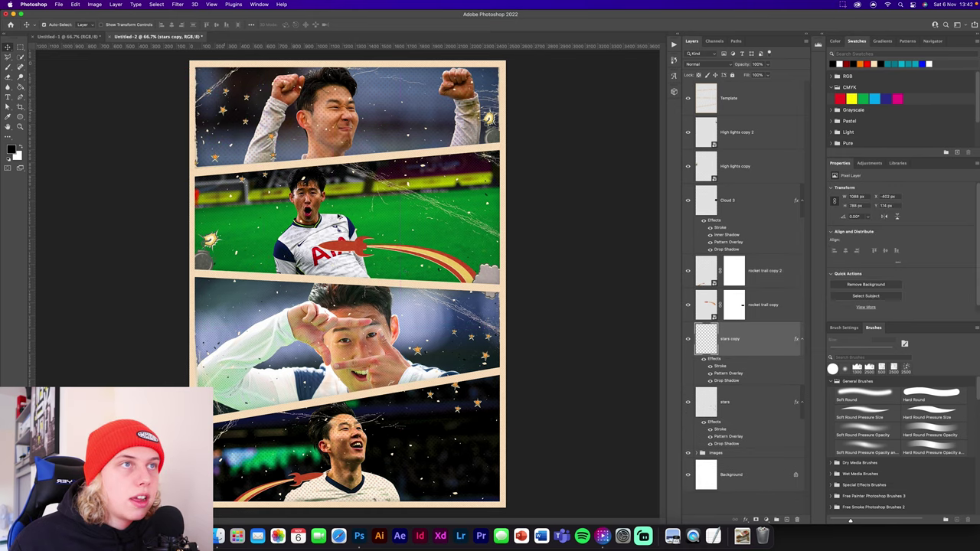
click(572, 276)
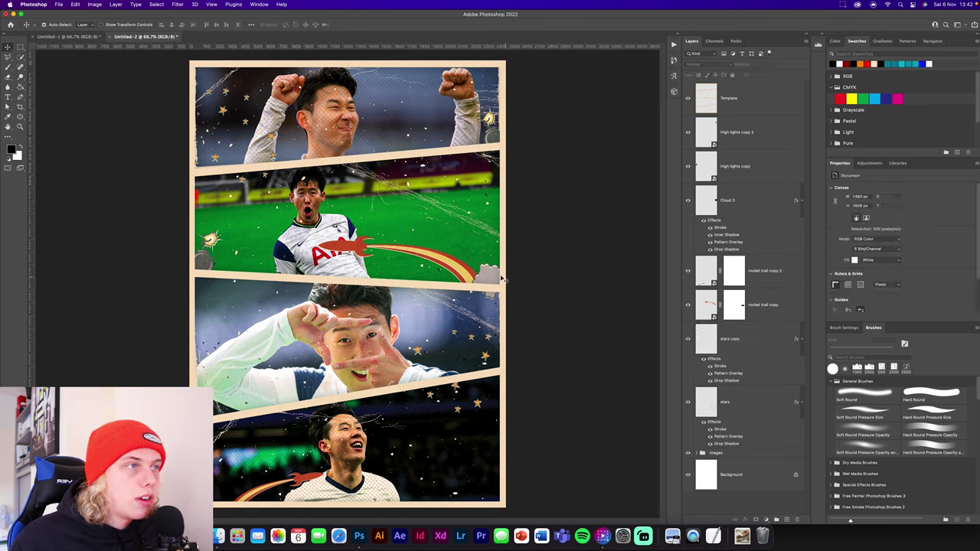
drag(501, 280, 492, 494)
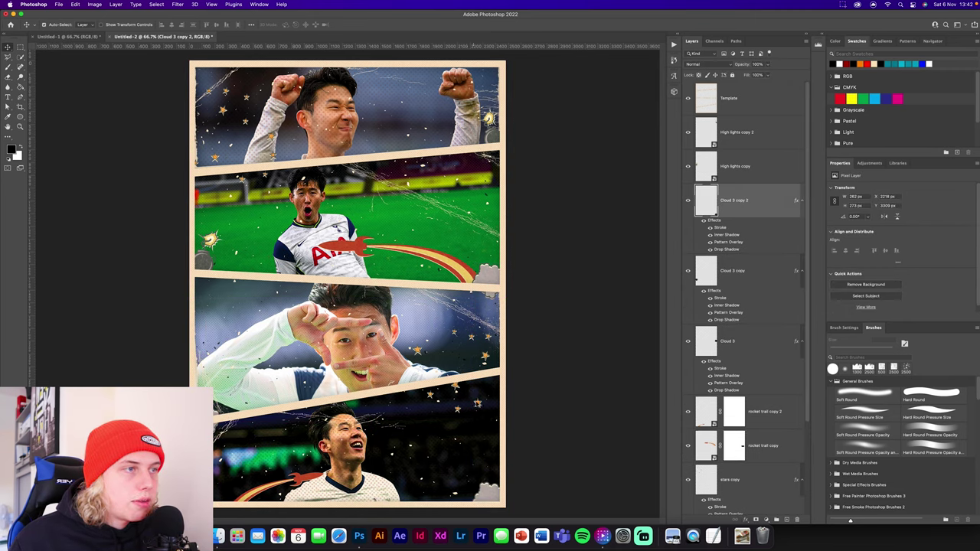
drag(477, 404, 412, 498)
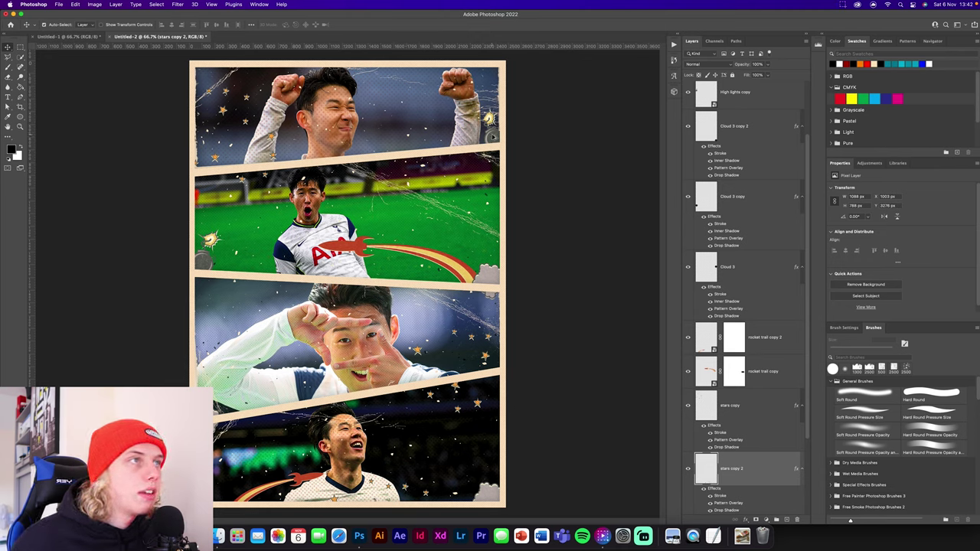
Copy the bomb to the third panel's lower-left corner and place its layer below the Cloud 3 copy layer.
drag(493, 137, 201, 383)
drag(711, 121, 728, 324)
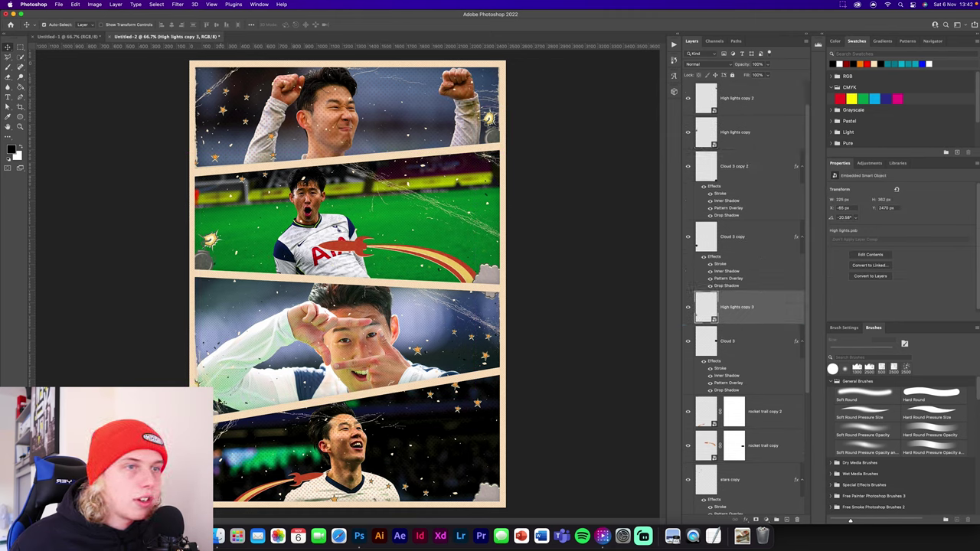
drag(202, 385, 216, 404)
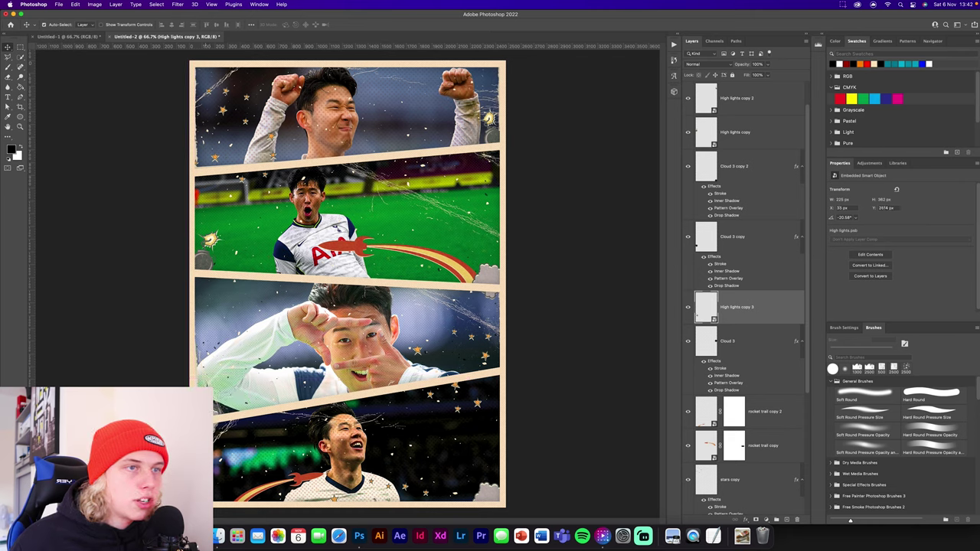
Place a smaller copy of the cloud on the first divider and another cloud copy at the first panel's left edge.
drag(219, 418, 428, 191)
key(super+t)
drag(440, 207, 201, 130)
click(387, 24)
click(598, 201)
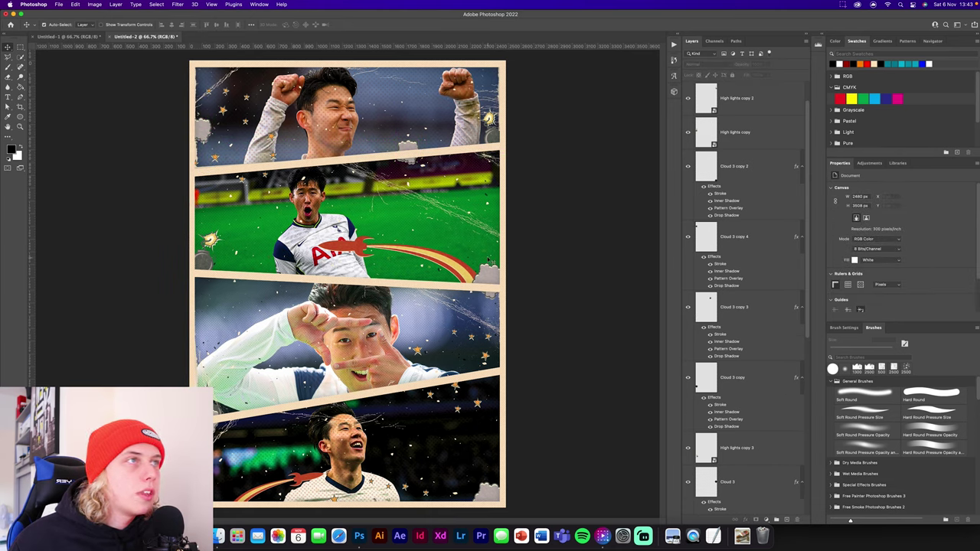
Copy the stars to the second panel's right side, the first panel's upper edge and the third panel's left side.
alt+drag(485, 356, 546, 186)
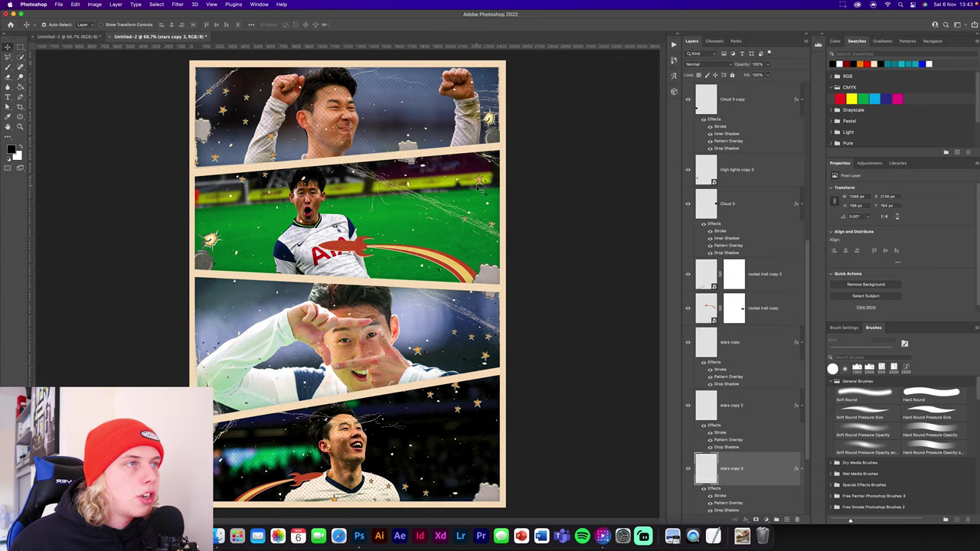
alt+drag(479, 182, 402, 75)
drag(415, 110, 408, 49)
click(563, 135)
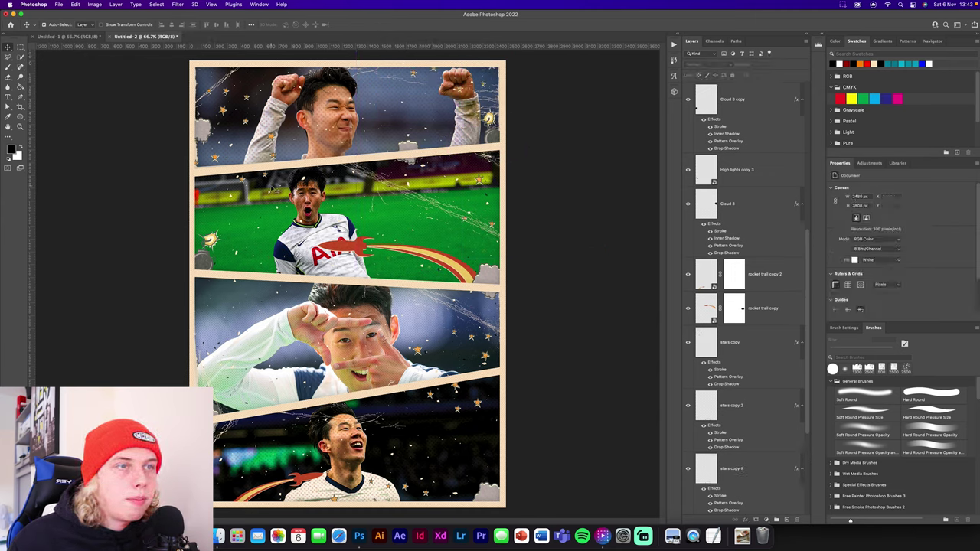
drag(496, 226, 110, 322)
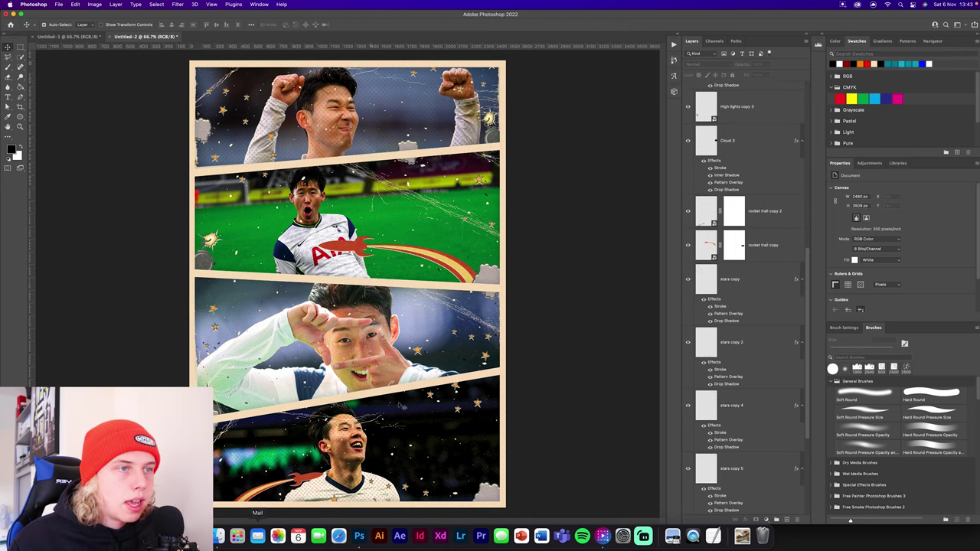
Copy the cloud to the poster's lower-left corner and the last panel's right edge, plus a smaller copy on the middle of the second divider.
drag(488, 490, 205, 491)
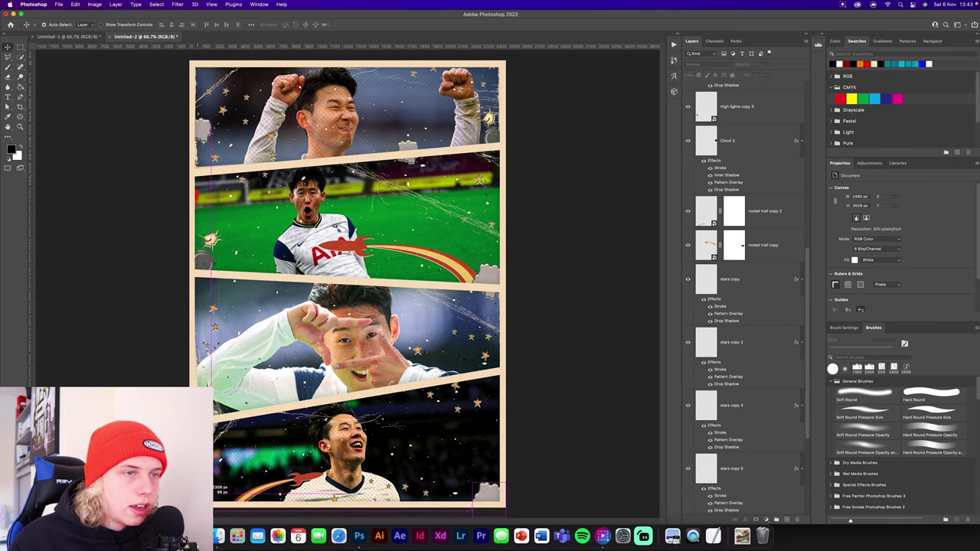
drag(489, 492, 375, 278)
key(super+t)
key(Return)
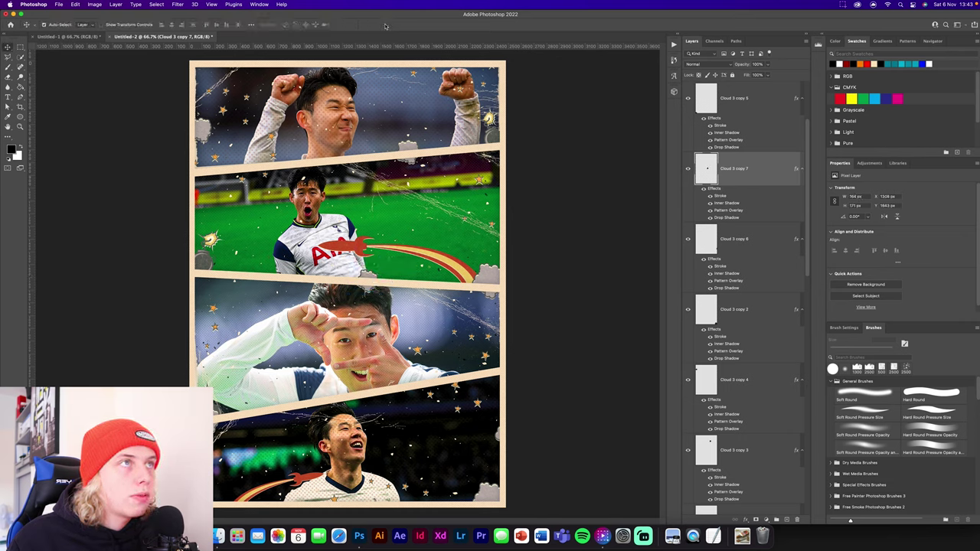
click(540, 327)
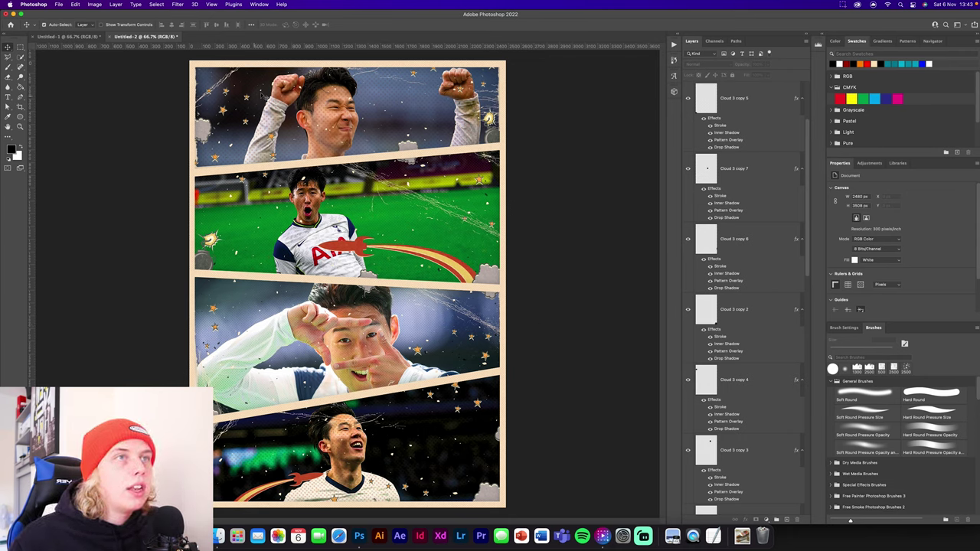
Group all bomb, cloud, rocket and star layers from High lights copy 2 down to stars as "comic assets".
scroll(742, 150, up, 3)
click(752, 135)
scroll(748, 168, down, 10)
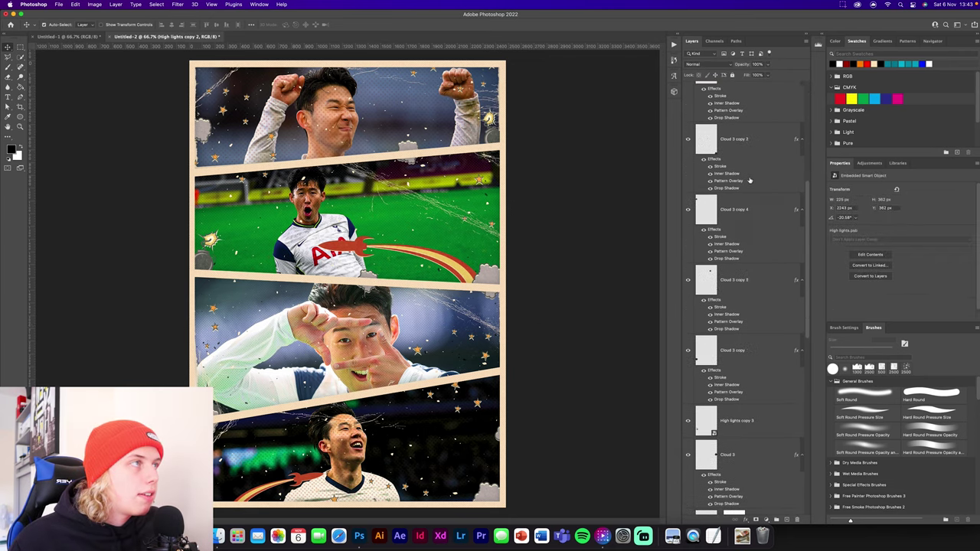
shift+click(769, 433)
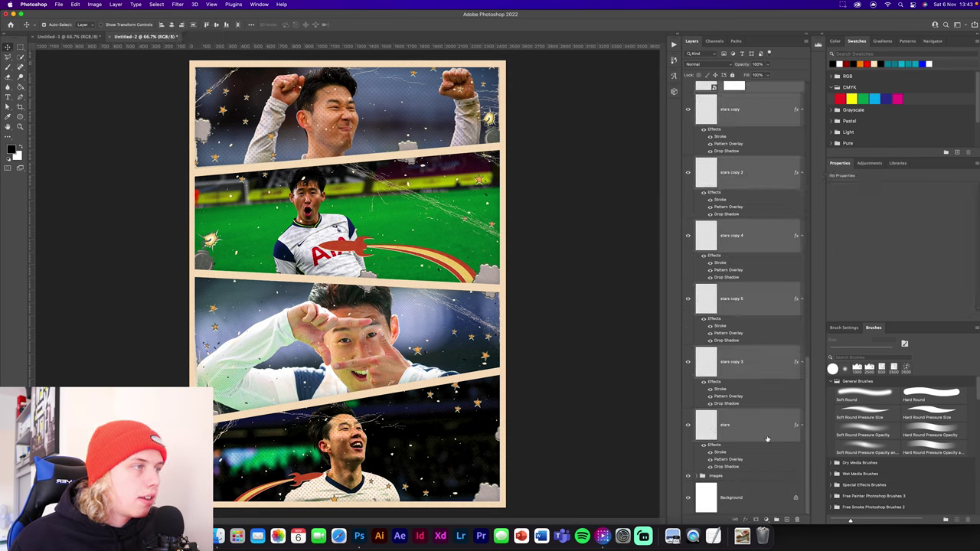
click(776, 520)
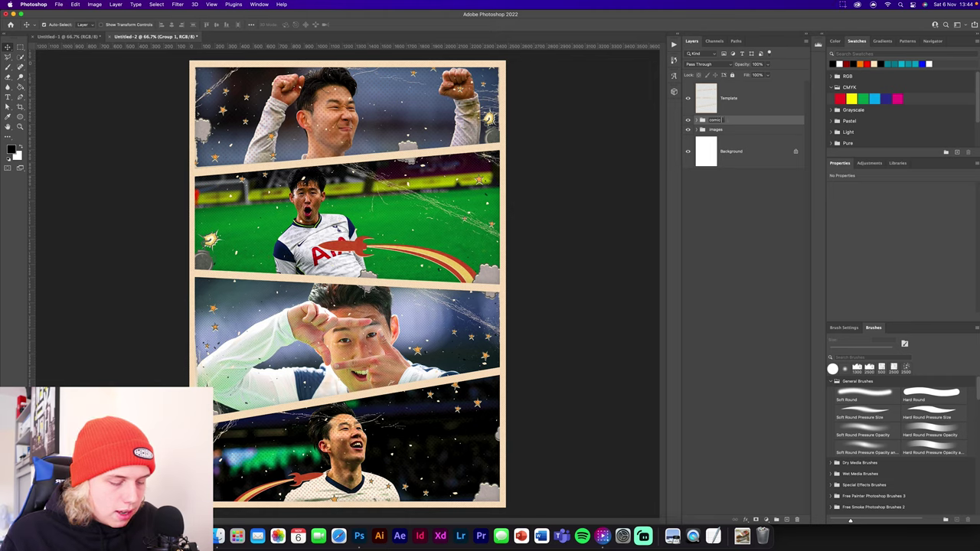
key(Return)
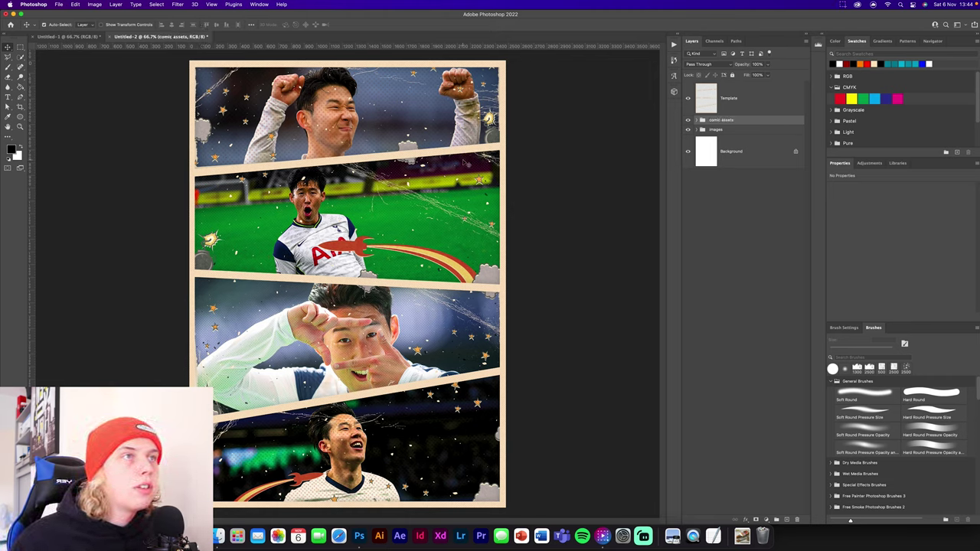
click(580, 182)
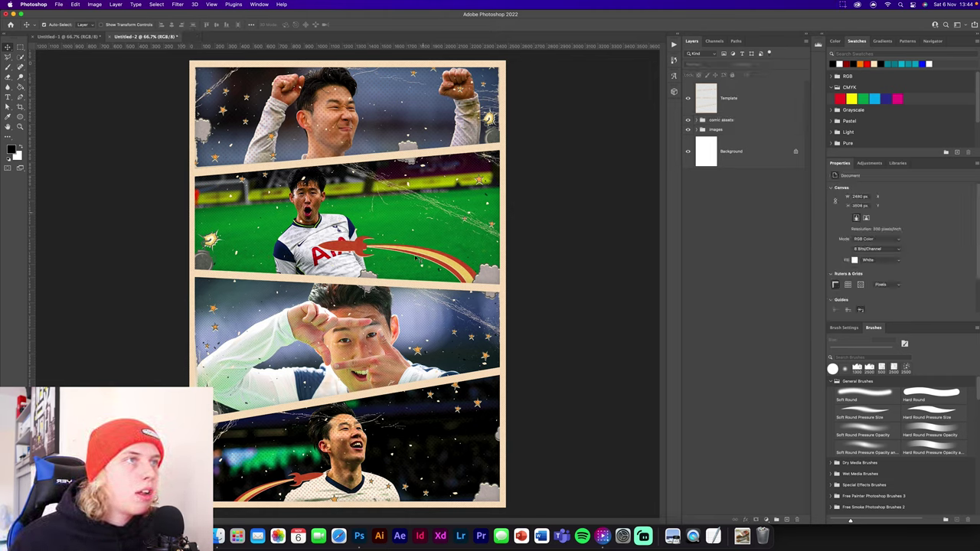
click(754, 121)
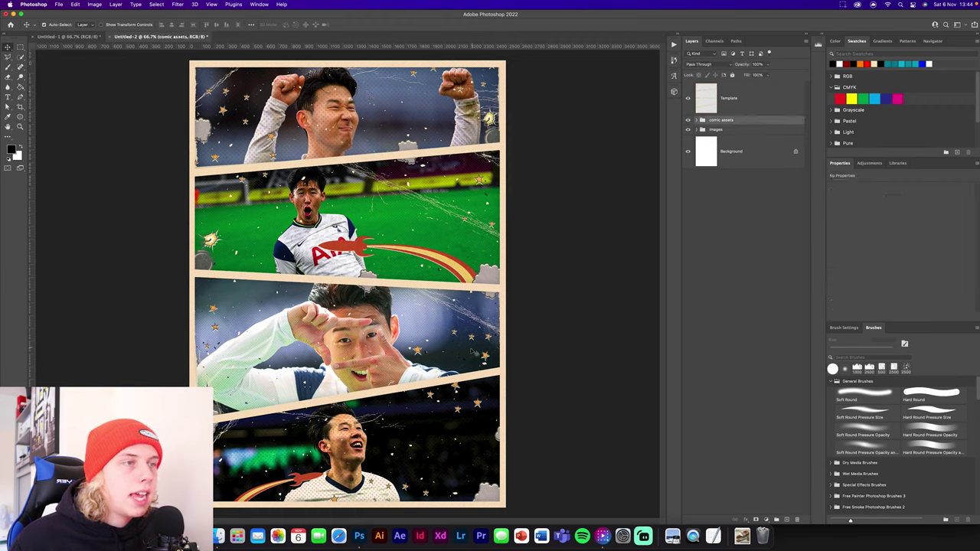
click(551, 370)
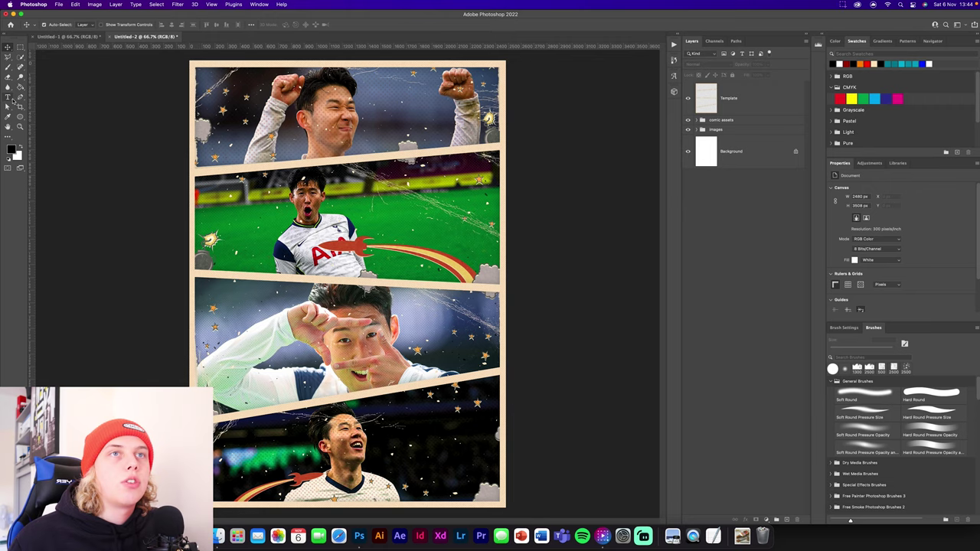
Add the text "HUENG" in After Smile Regular, 12 pt, on the dark area right of the player in the bottom panel.
click(8, 97)
key(super+equal)
key(super+equal)
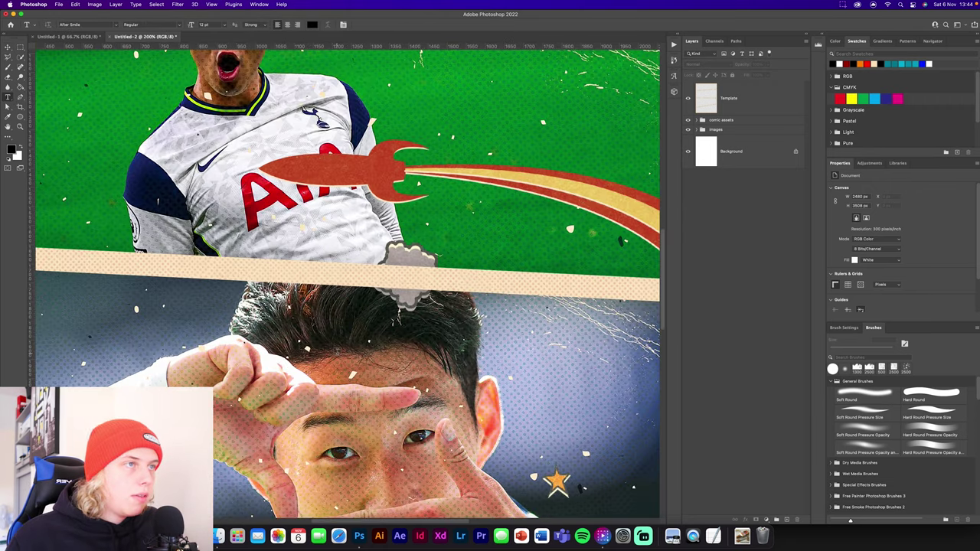
drag(421, 318, 538, 431)
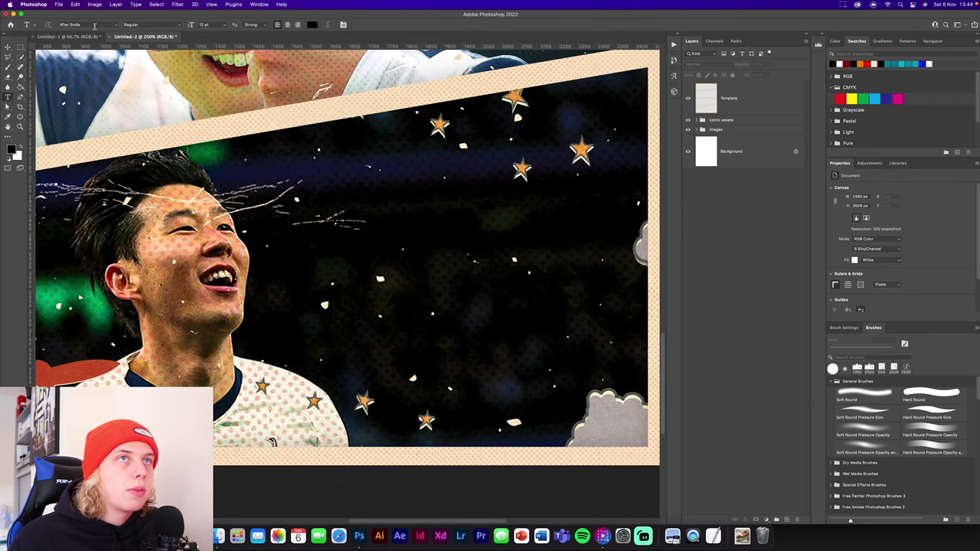
click(436, 309)
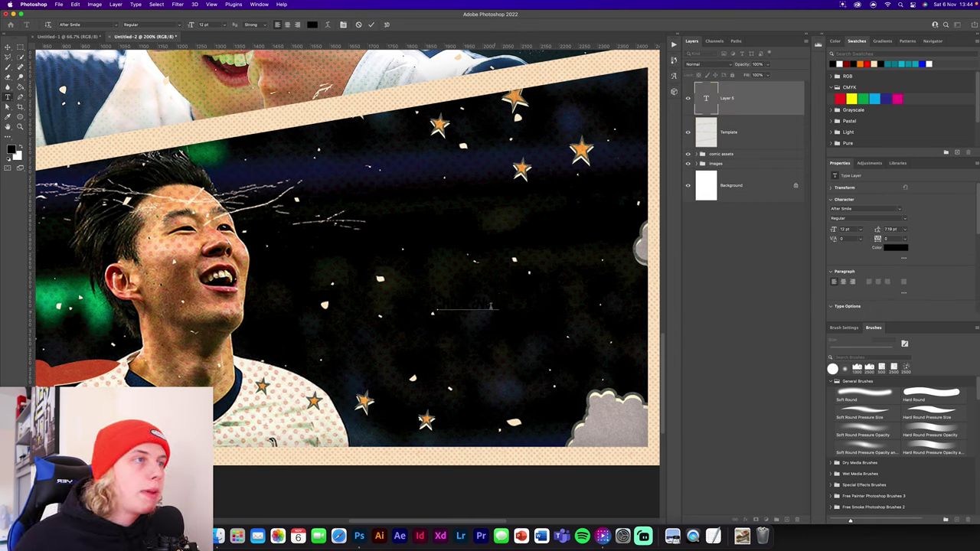
Change the colour of the HUENG text to white and finish editing it.
click(888, 248)
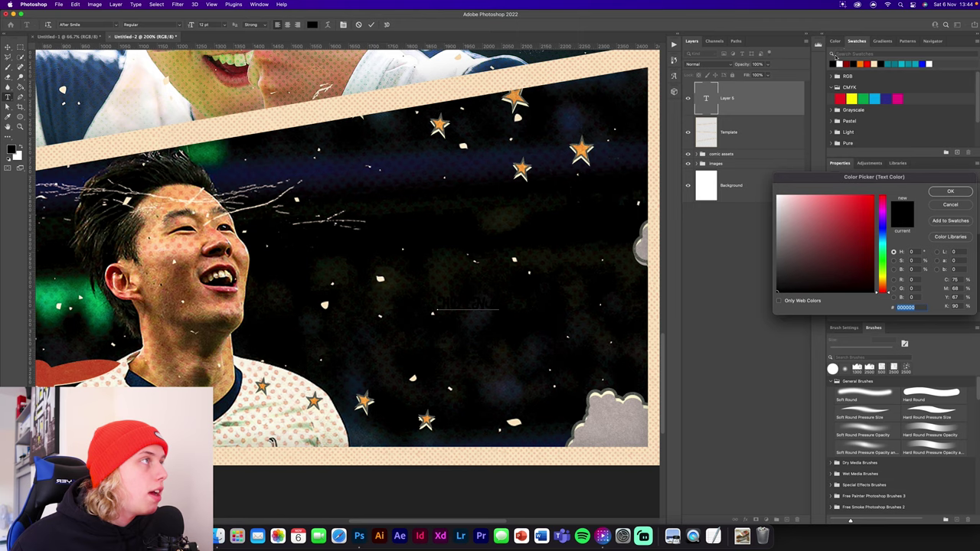
click(949, 192)
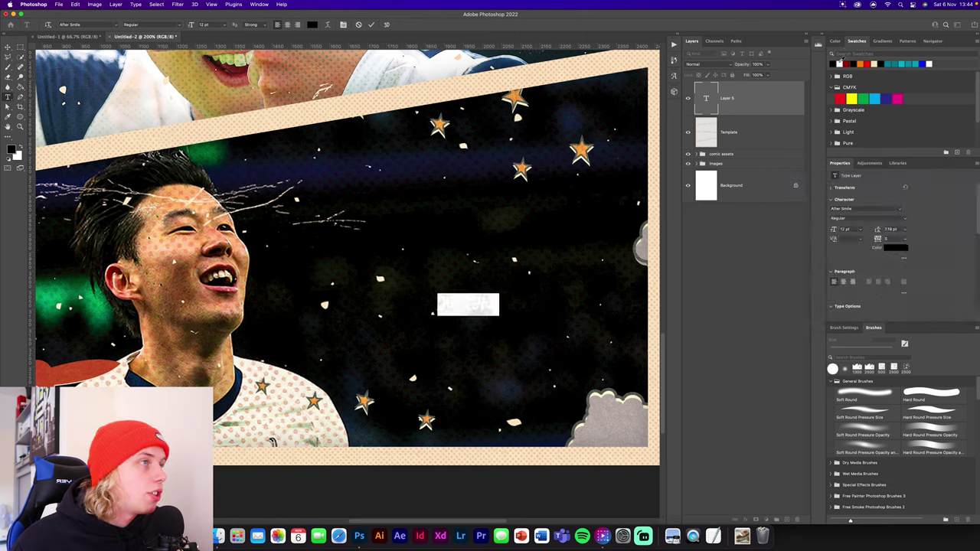
click(6, 49)
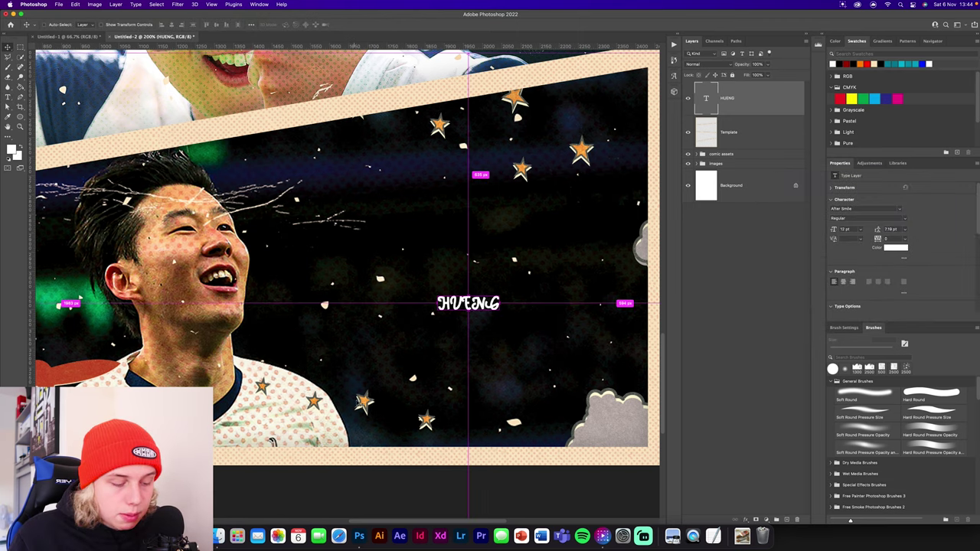
Enlarge the HUENG text to 15.54 pt and shift it closer to the player in the bottom panel.
key(super+t)
drag(498, 293, 428, 324)
click(387, 24)
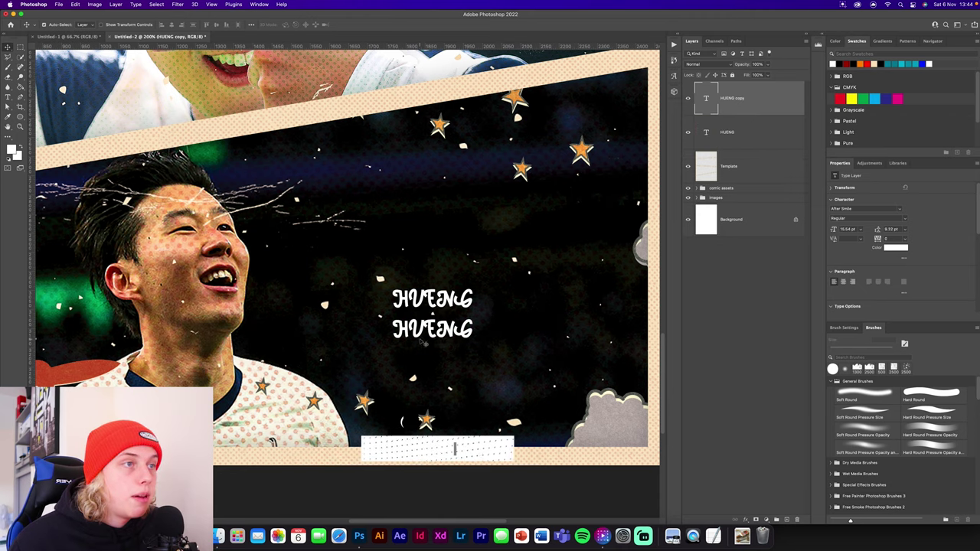
Duplicate the HUENG text directly below itself and change the copy to "SON".
double_click(428, 324)
text(SON)
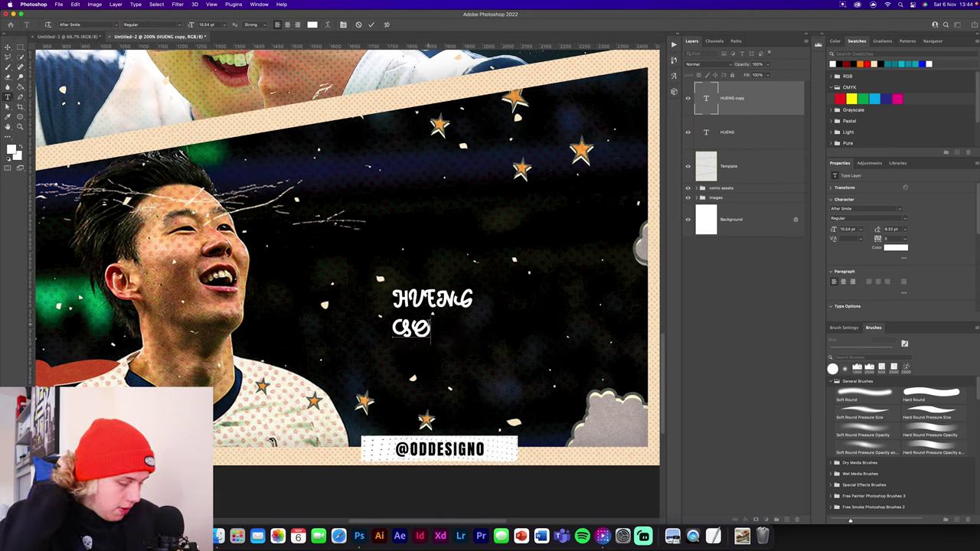
click(371, 25)
Duplicate the SON text, place the copy between HUENG and SON, and change it to "MIN".
drag(441, 364, 444, 333)
double_click(444, 332)
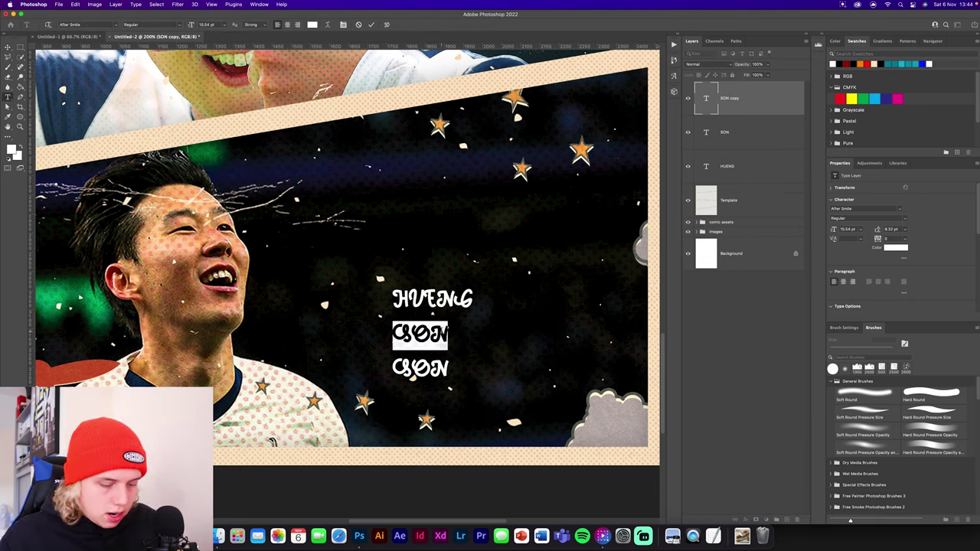
text(MIN)
key(Escape)
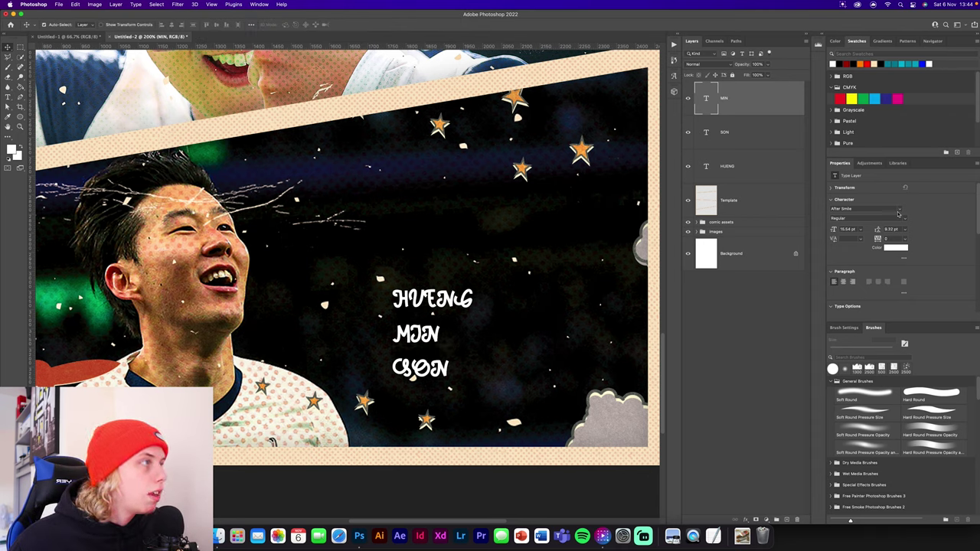
Set the MIN text in Balgin-Black and enlarge it to about 53 pt.
click(898, 211)
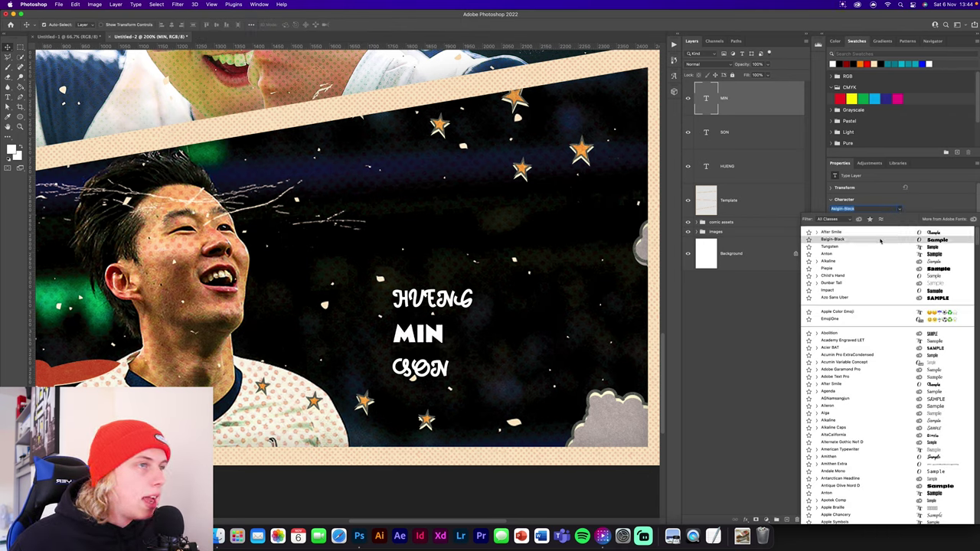
click(880, 240)
key(super+t)
drag(444, 334, 521, 333)
click(388, 25)
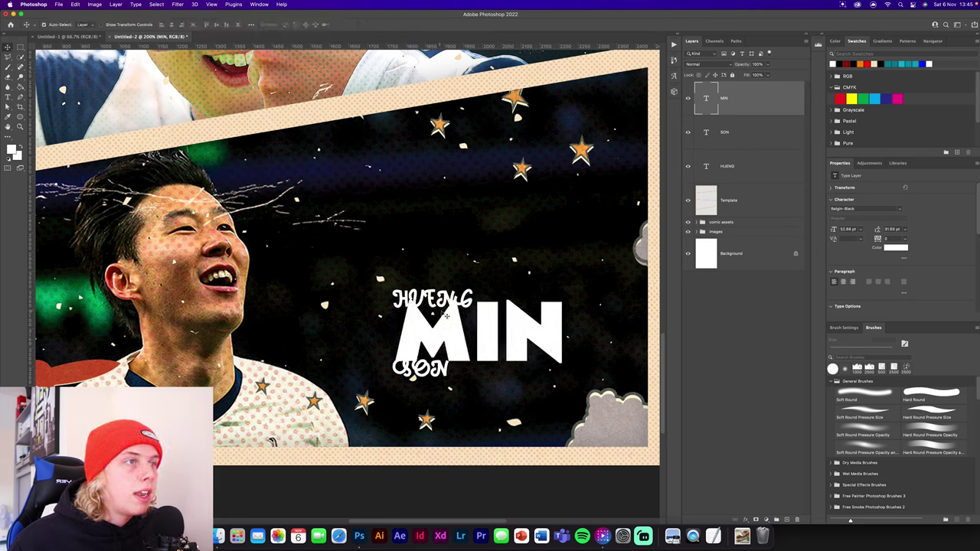
Arrange HUENG above the left end of the large MIN text and SON below its right end.
drag(429, 300, 429, 287)
drag(432, 371, 548, 379)
shift+click(490, 333)
shift+click(450, 286)
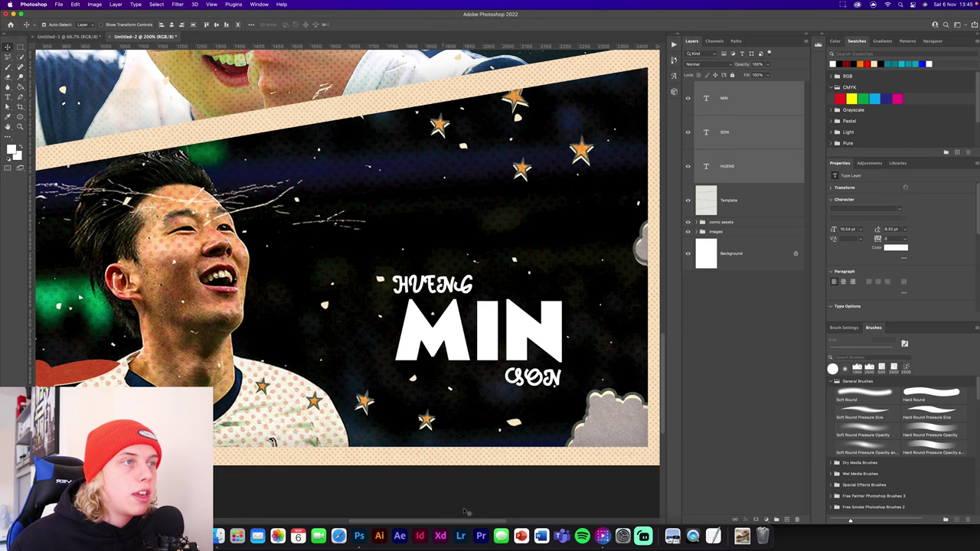
click(469, 472)
key(super+minus)
key(super+minus)
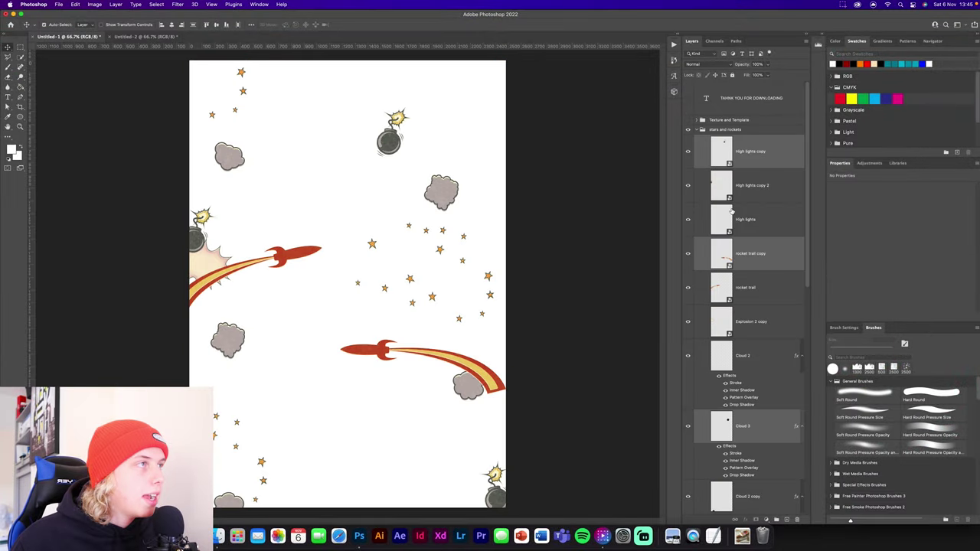
In Untitled-1, hide the stars and rockets group, show Texture and Template, and copy the texture20 layer into the Untitled-2 poster.
click(701, 130)
click(687, 129)
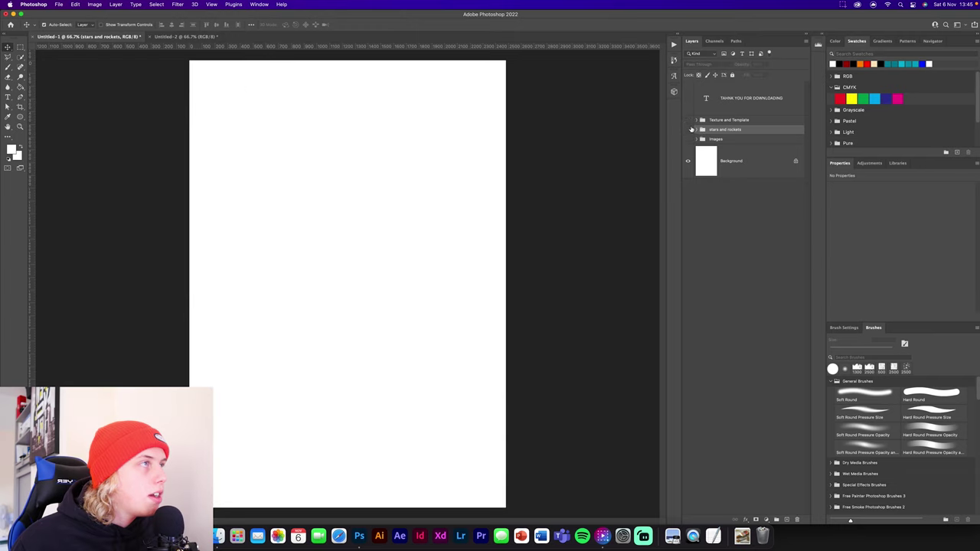
click(688, 120)
click(701, 120)
click(762, 240)
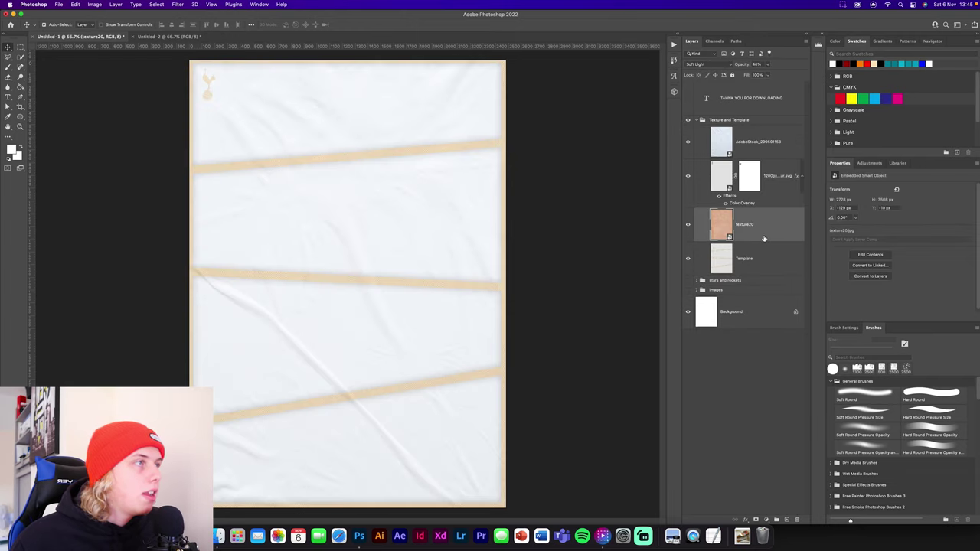
drag(766, 230, 393, 270)
Scale the texture20 layer up so that it covers the whole poster.
key(super+t)
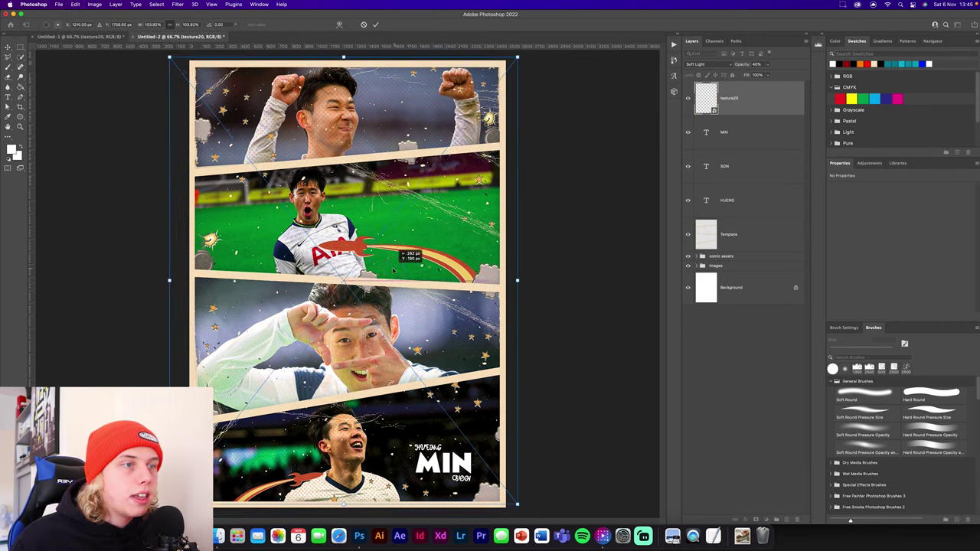
drag(343, 504, 343, 510)
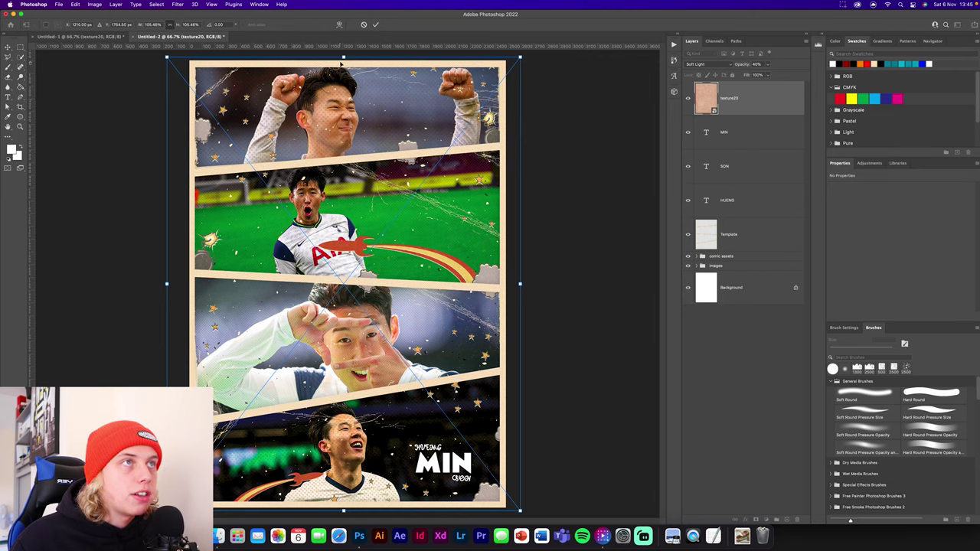
click(375, 26)
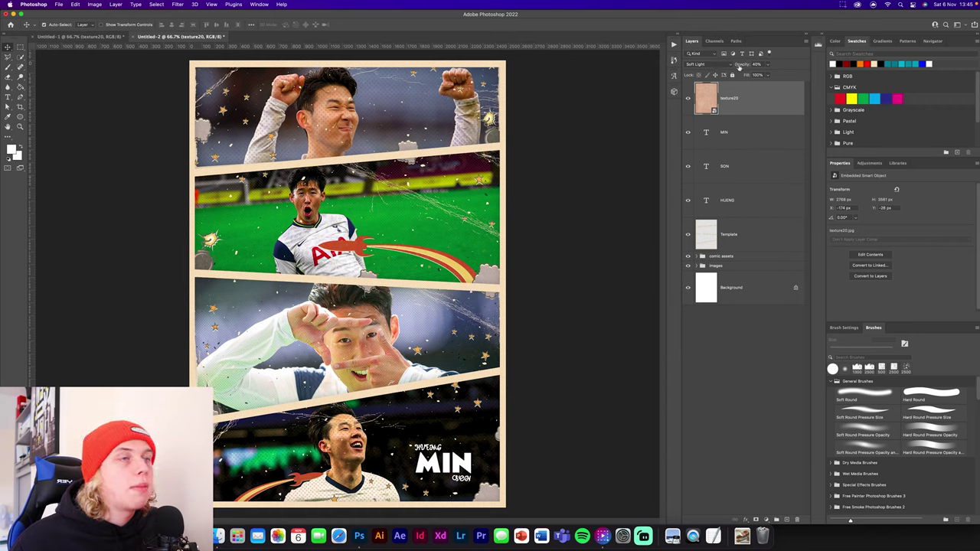
Try the texture20 layer at 100% opacity, then set its opacity to 30%.
drag(748, 71, 934, 64)
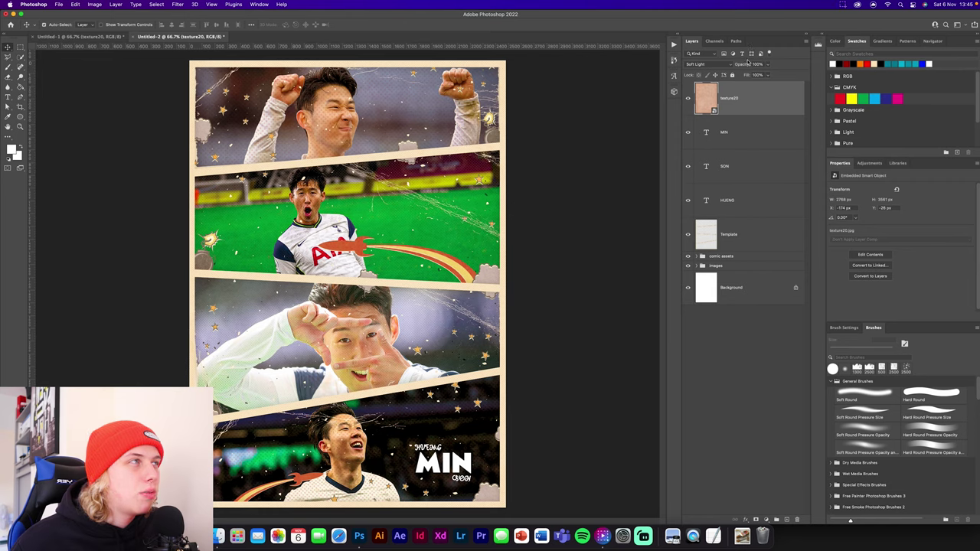
key(3)
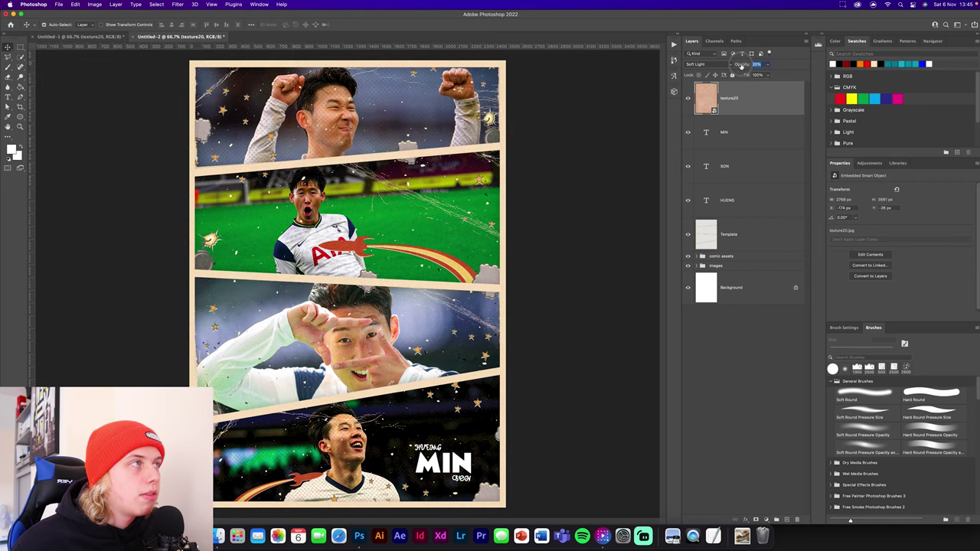
click(584, 259)
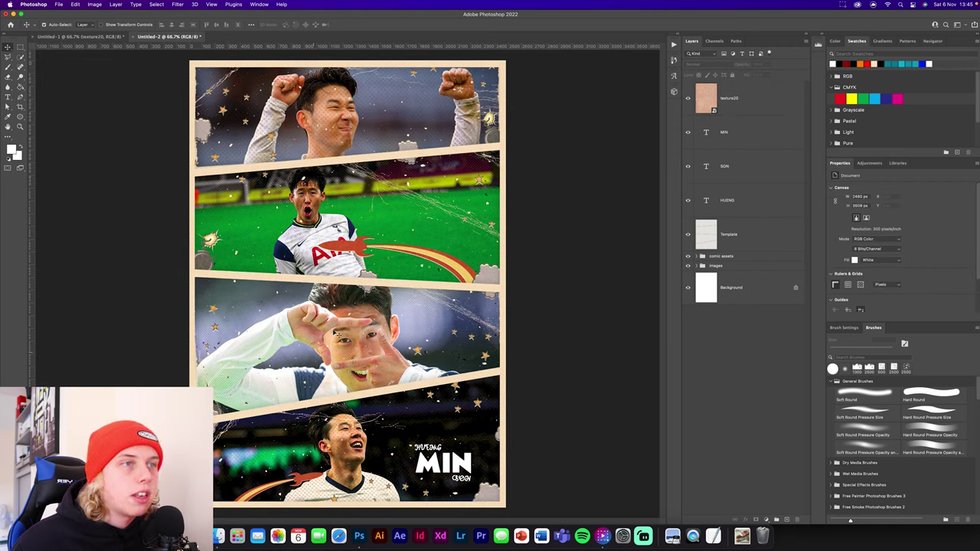
Copy the Tottenham Hotspur badge layer from Untitled-1 into the upper-left corner of the poster's first panel.
click(108, 37)
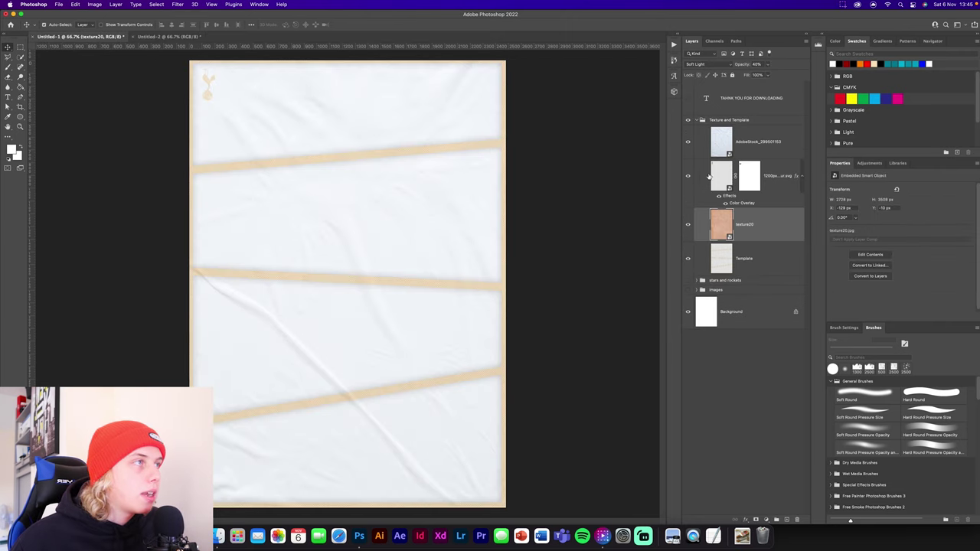
drag(709, 176, 213, 88)
key(Return)
click(554, 228)
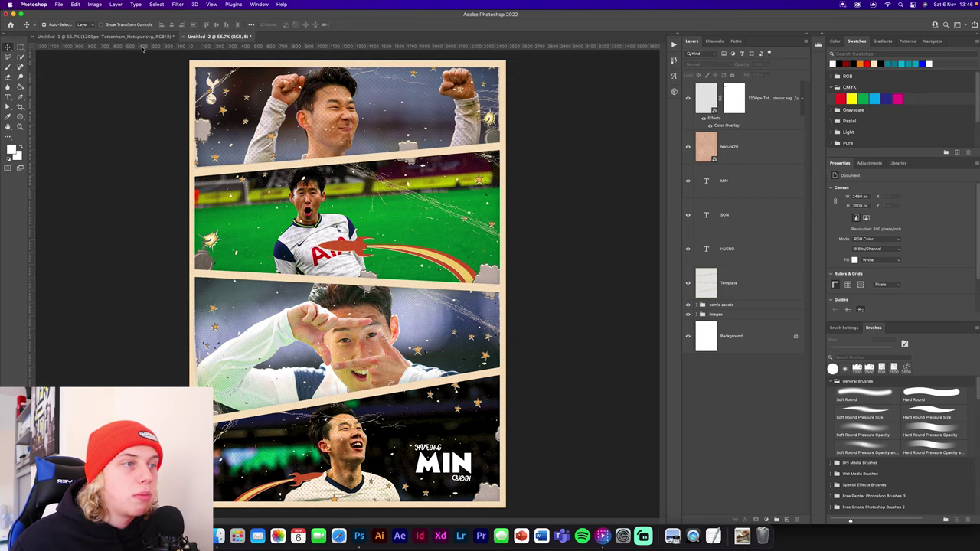
Copy the AdobeStock paper texture layer from Untitled-1 onto the Untitled-2 poster.
click(99, 36)
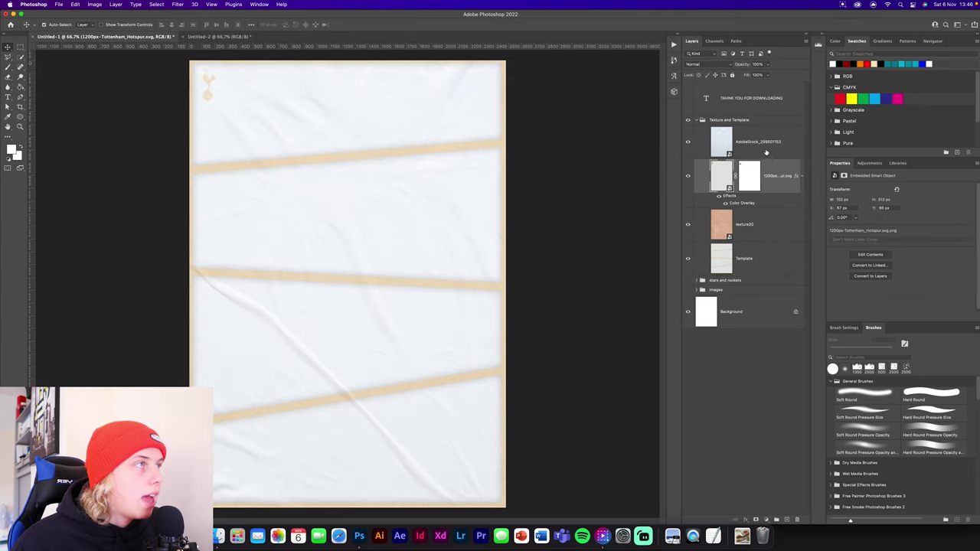
click(764, 156)
drag(761, 151, 363, 276)
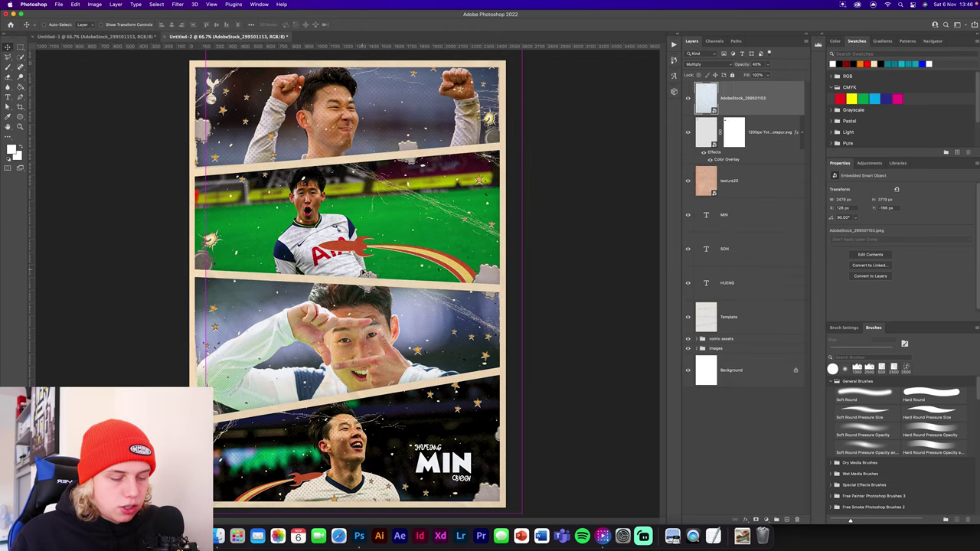
Scale and reposition the AdobeStock texture so that it covers the whole poster.
key(super+t)
drag(293, 183, 275, 202)
drag(505, 298, 485, 314)
click(376, 26)
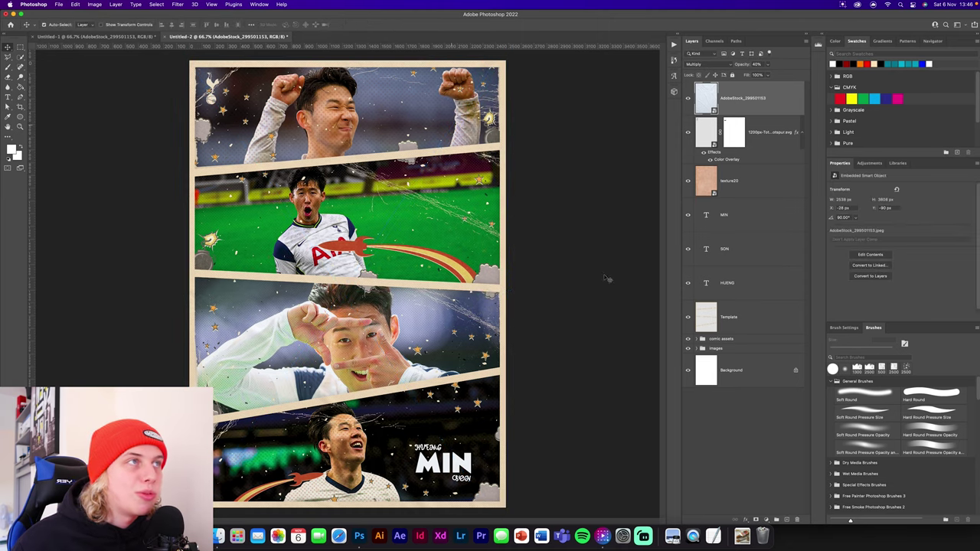
click(608, 279)
Compare the poster with and without the AdobeStock texture by toggling the layer's visibility.
click(687, 99)
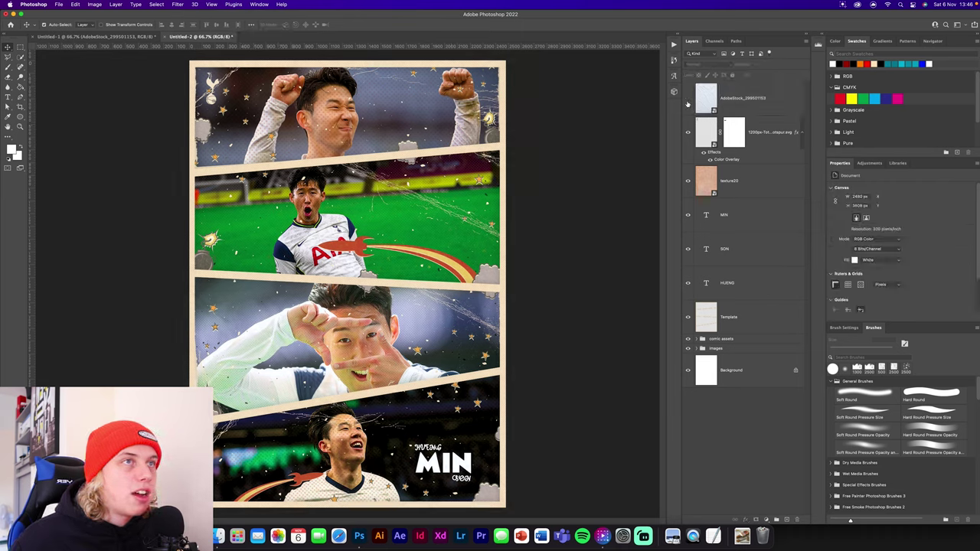
click(688, 101)
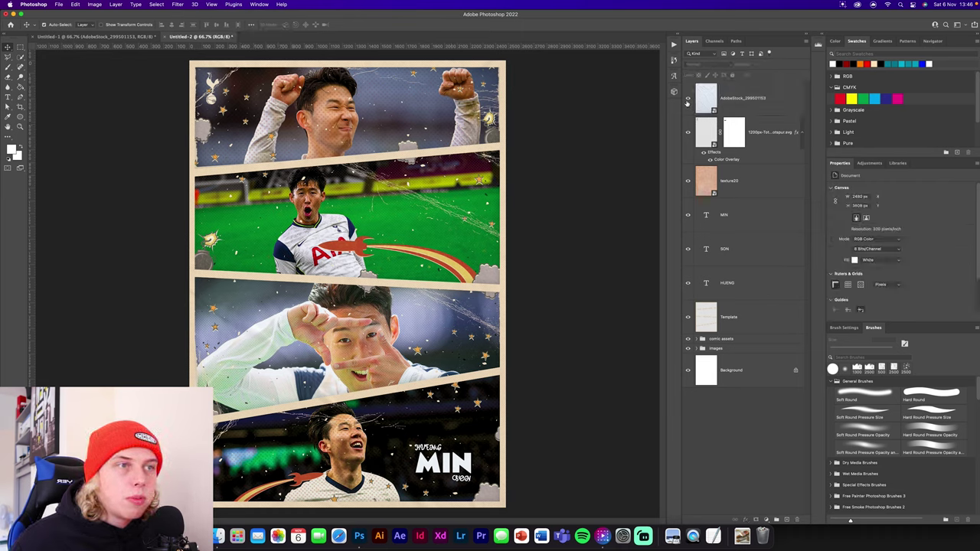
click(687, 100)
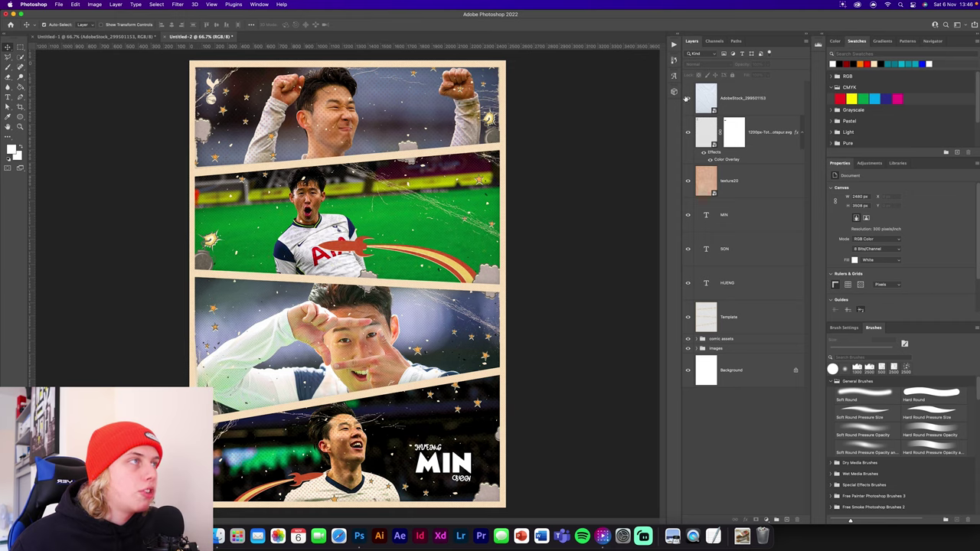
Group the AdobeStock texture, badge and texture20 layers and name the group "texture".
click(739, 98)
shift+click(739, 181)
click(777, 520)
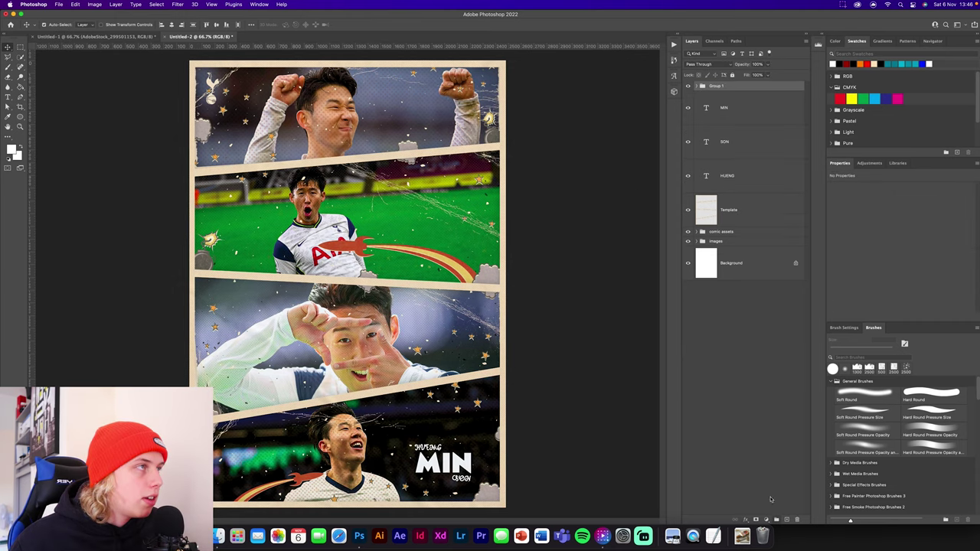
double_click(715, 84)
text(texture)
key(Return)
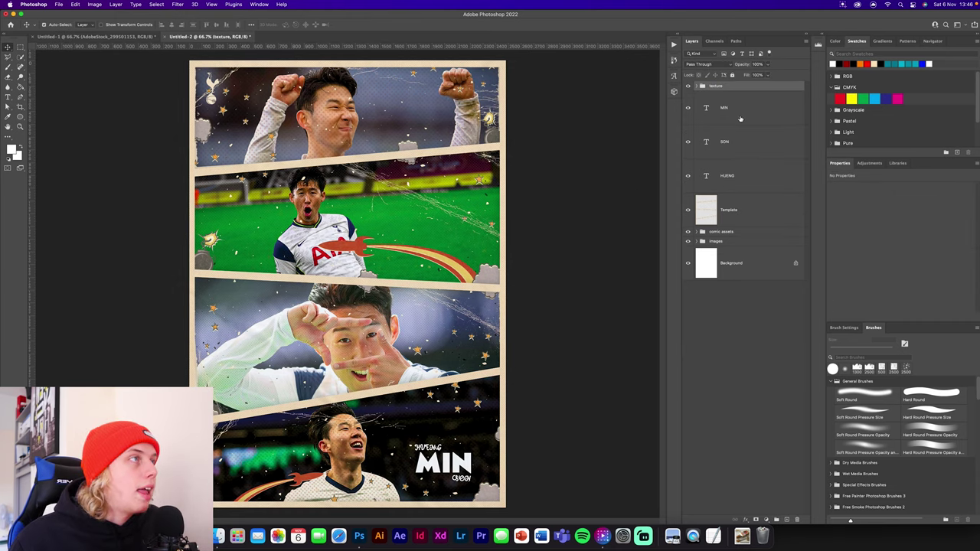
Group the MIN, SON and HUENG text layers as "name" and collapse the comic assets group.
click(741, 119)
shift+click(743, 180)
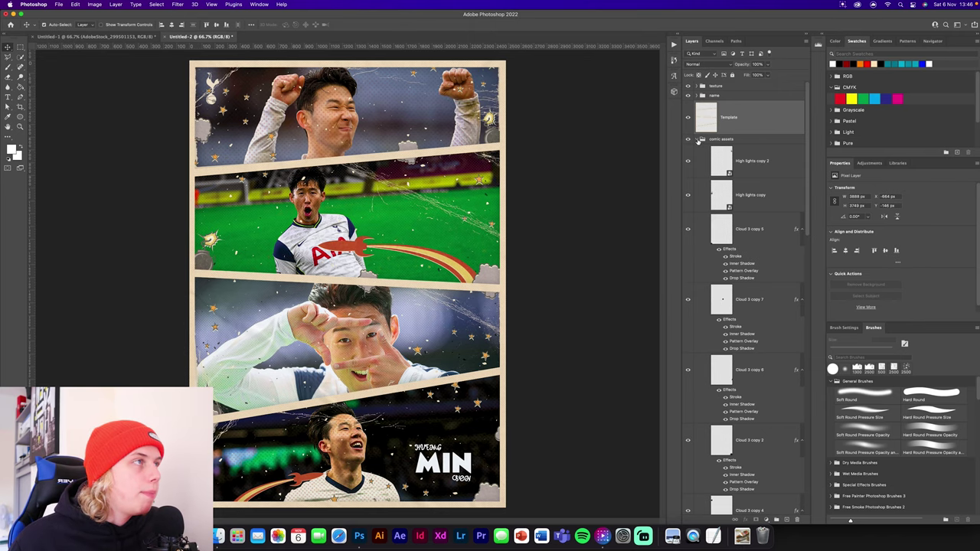
click(698, 140)
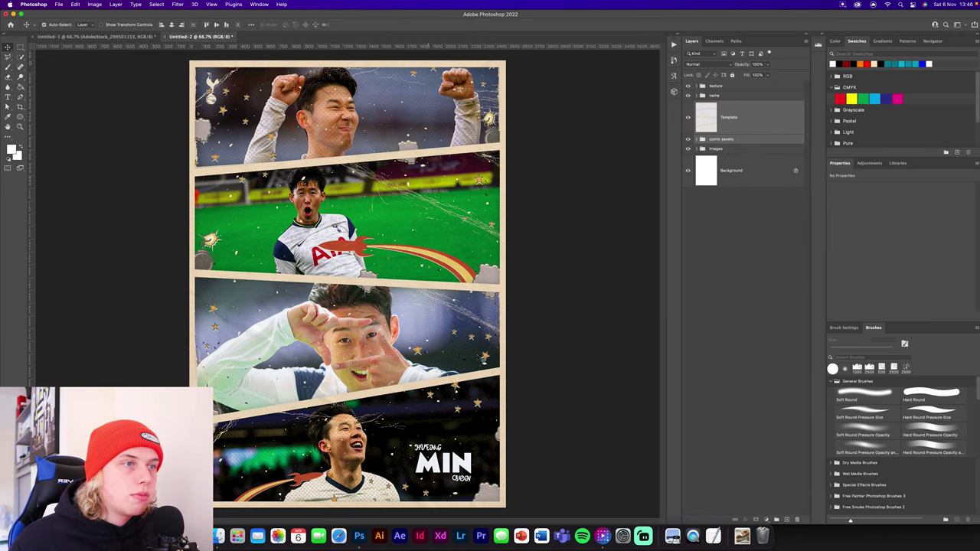
Stamp all visible layers into a new layer above the texture group and convert it to a smart object.
click(764, 86)
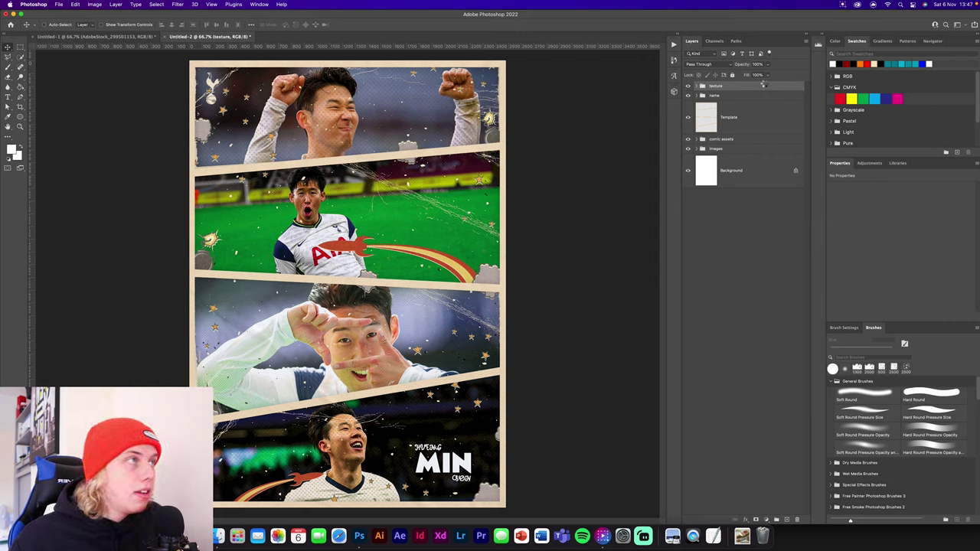
key(super+alt+shift+e)
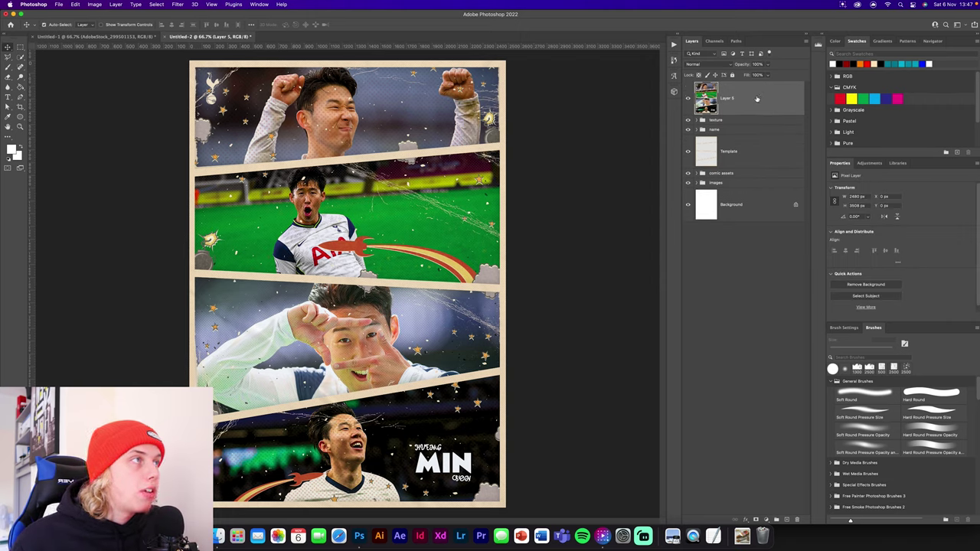
right_click(757, 98)
click(803, 225)
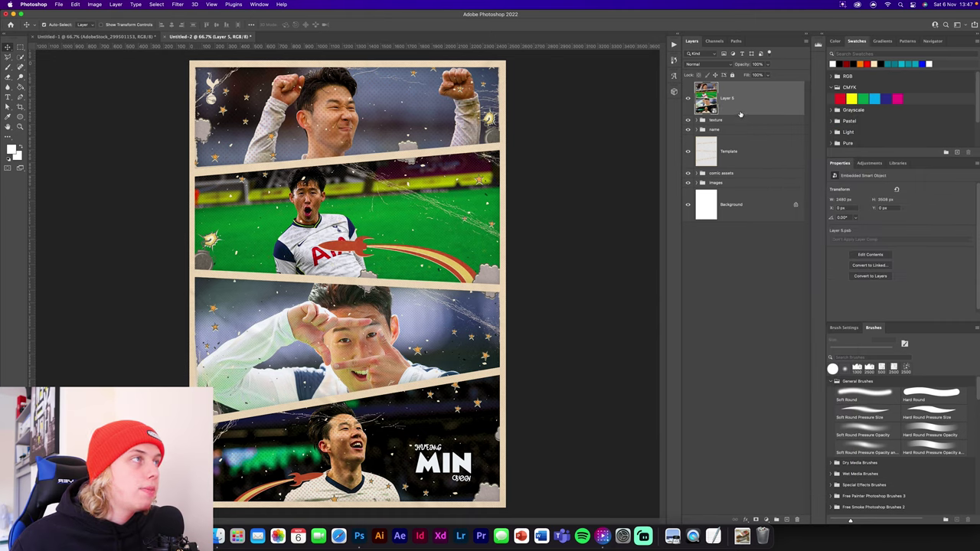
Add a Color Lookup adjustment clipped to the stamped poster layer and load the Crisp_Warm.look 3D LUT.
click(767, 520)
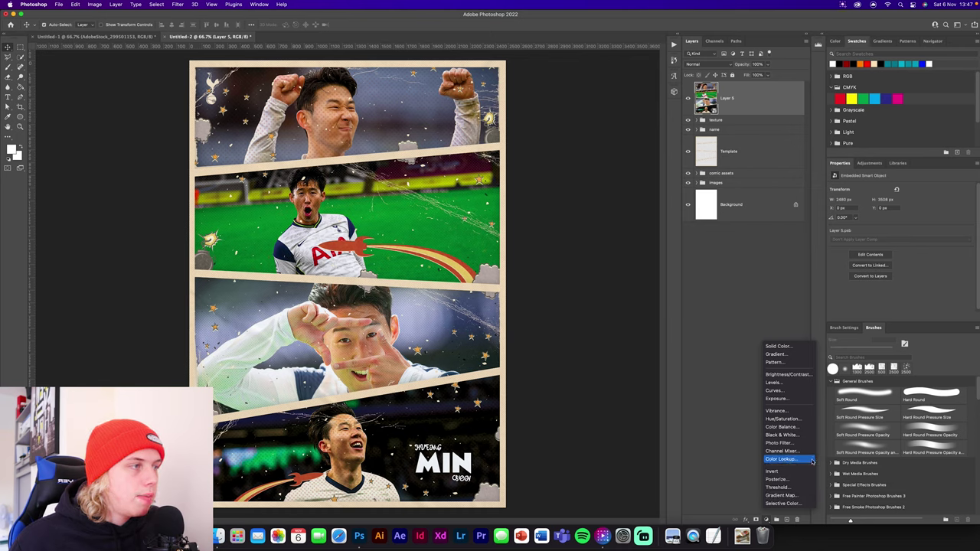
click(781, 458)
alt+click(761, 114)
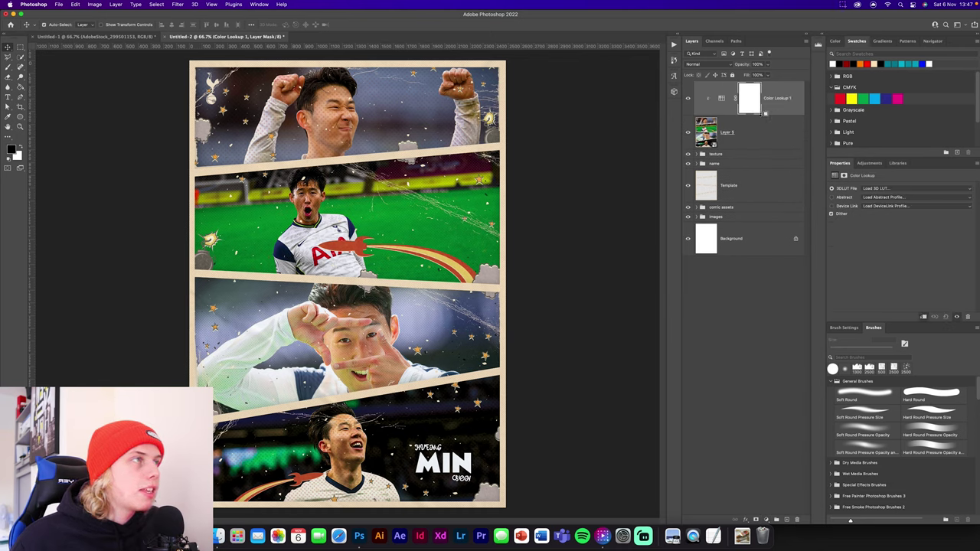
click(884, 193)
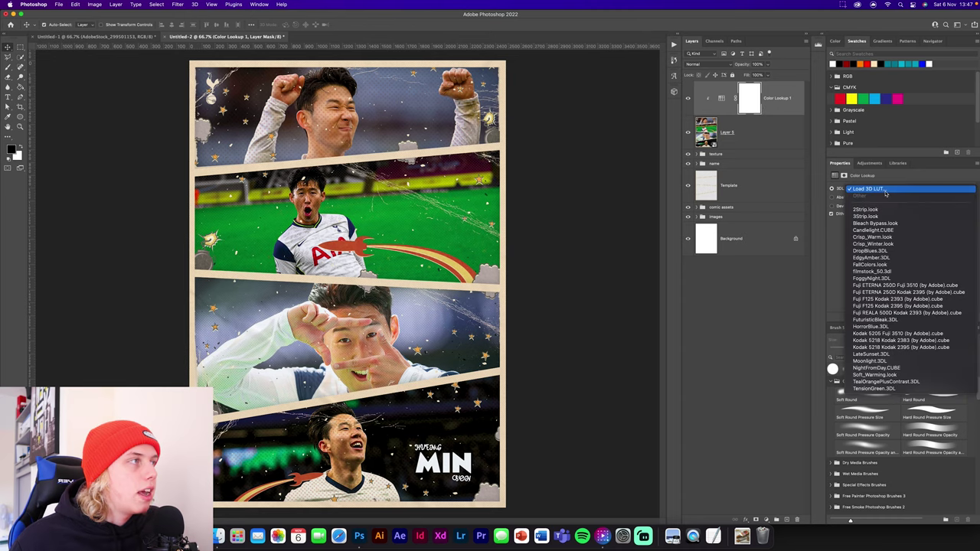
key(Escape)
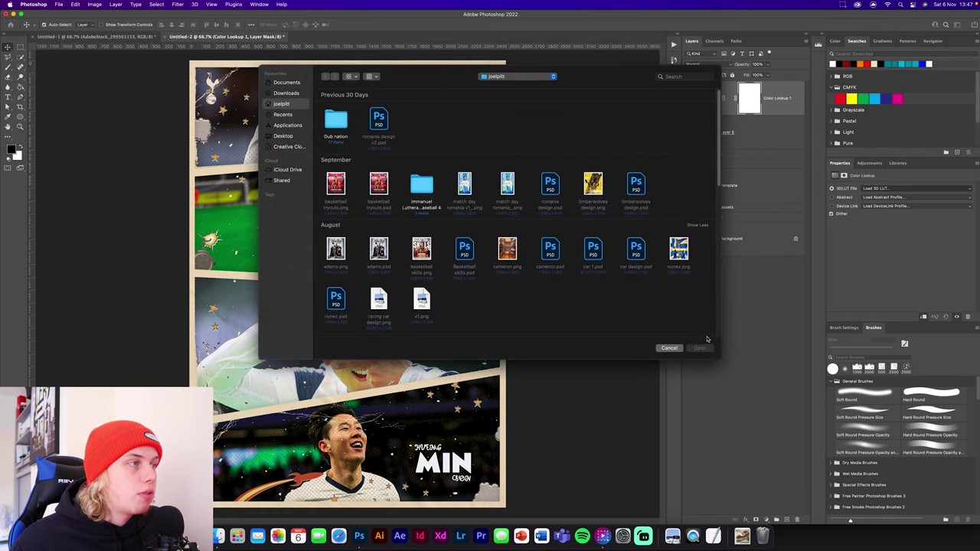
click(670, 348)
click(866, 189)
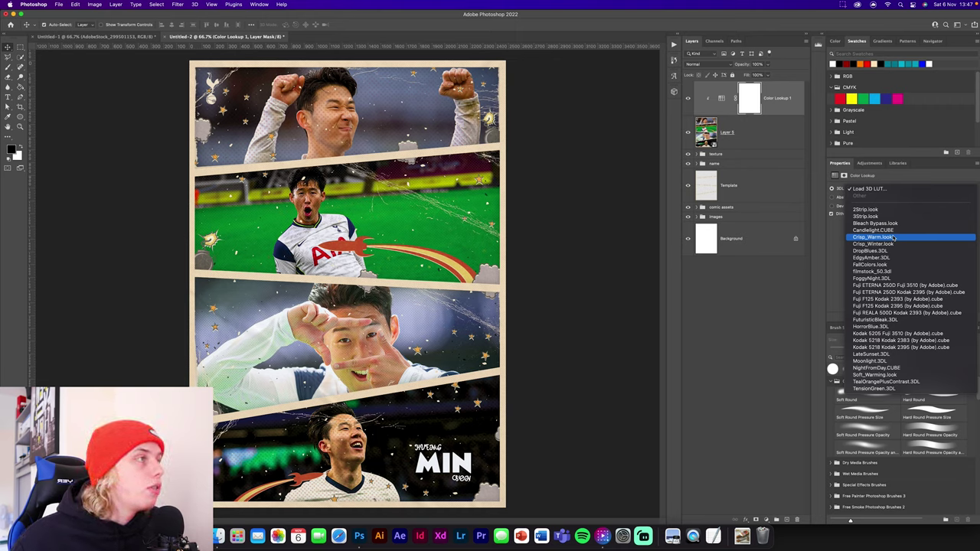
click(893, 238)
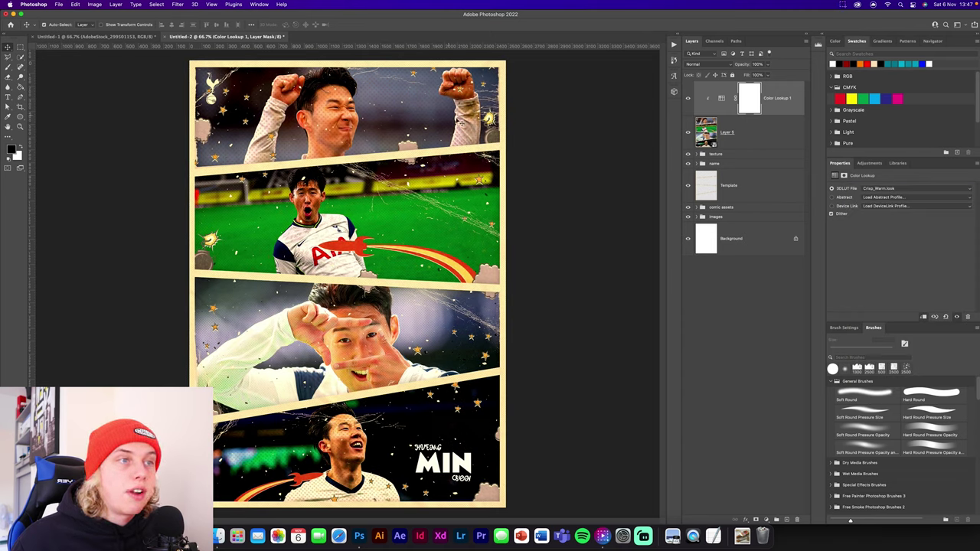
Set the Crisp_Warm colour lookup layer's opacity to 20%.
click(721, 97)
click(741, 65)
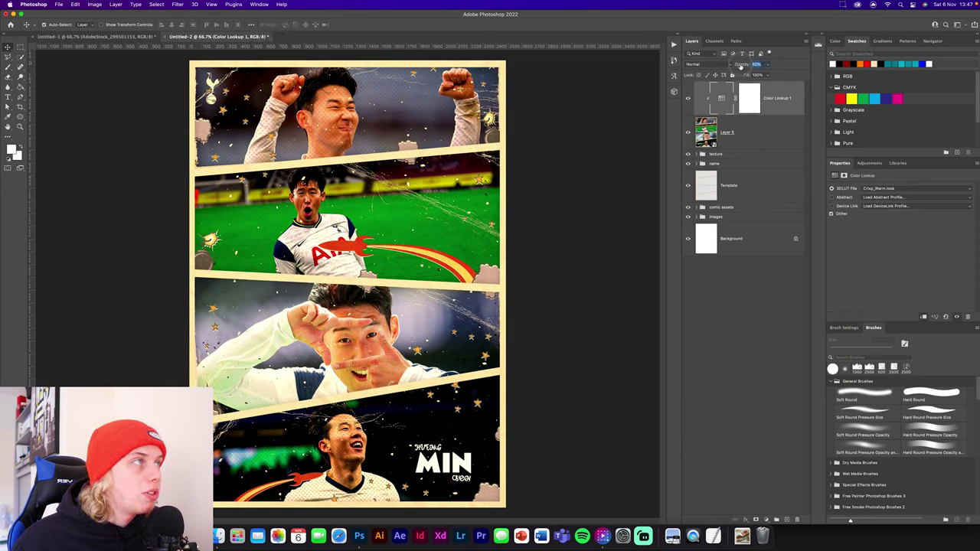
text(20)
key(Return)
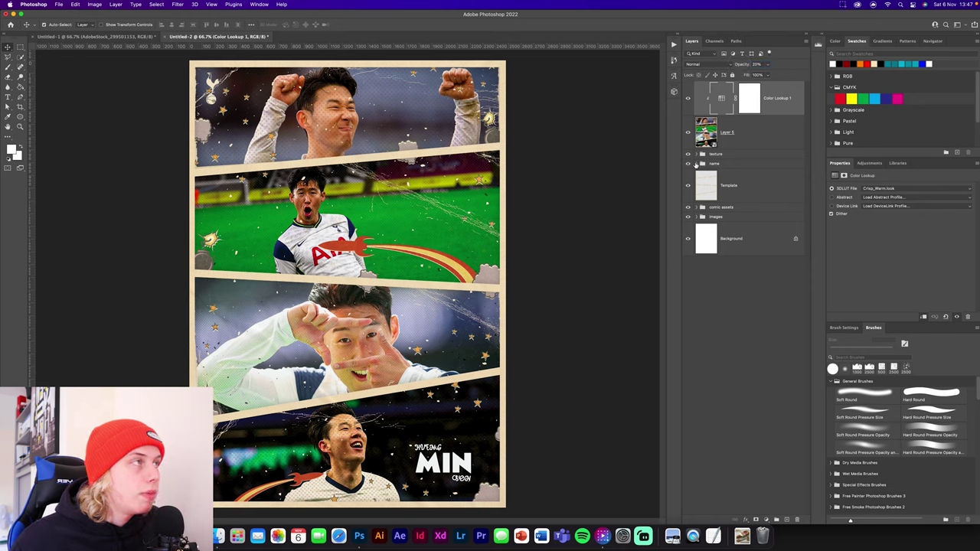
Duplicate the colour lookup as a clipped copy, try EdgyAmber.3DL, and settle on FallColors.look at 20% opacity.
key(super+j)
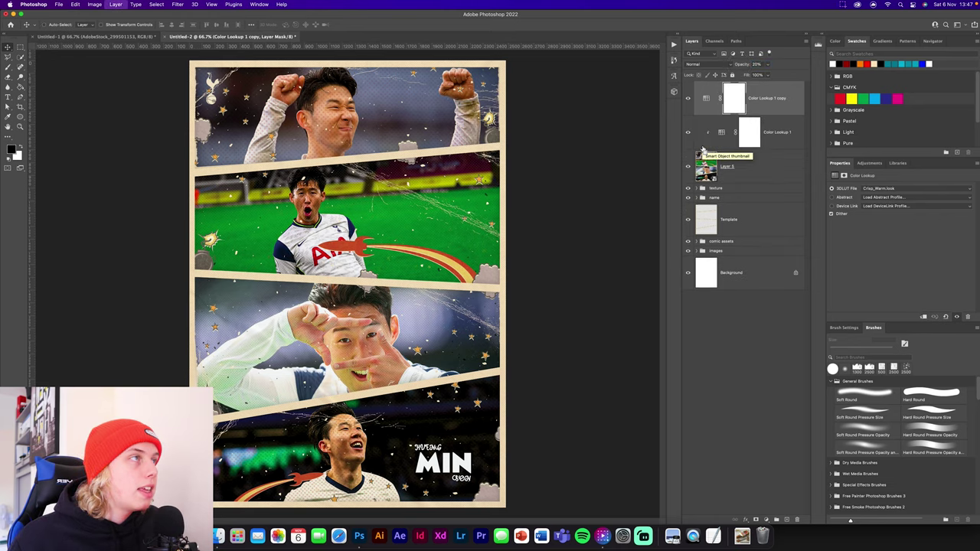
key(0)
click(888, 189)
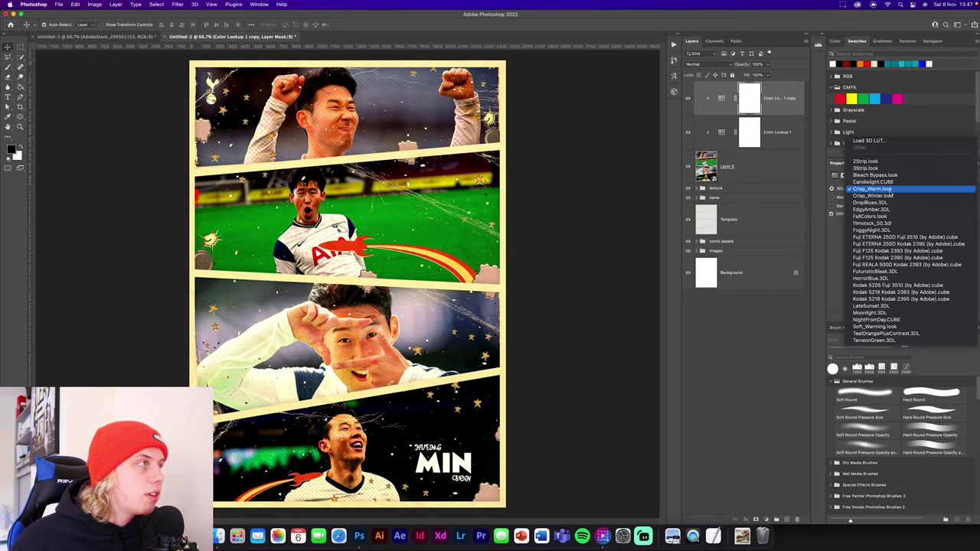
click(886, 210)
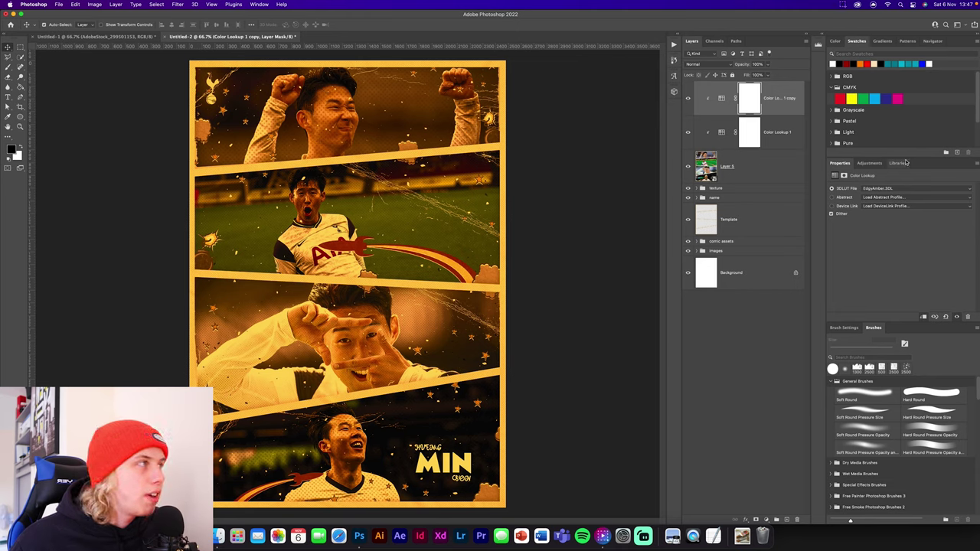
click(880, 188)
click(881, 196)
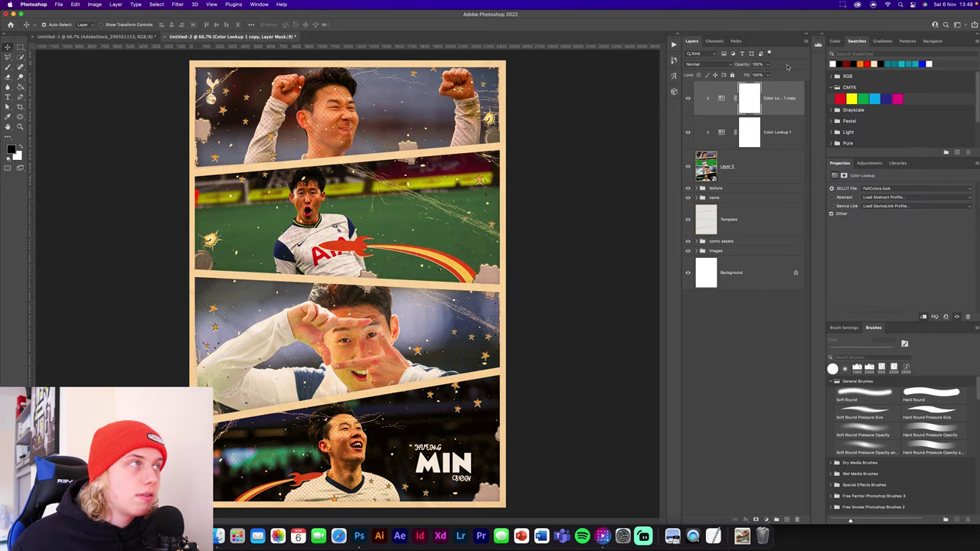
drag(744, 66, 739, 67)
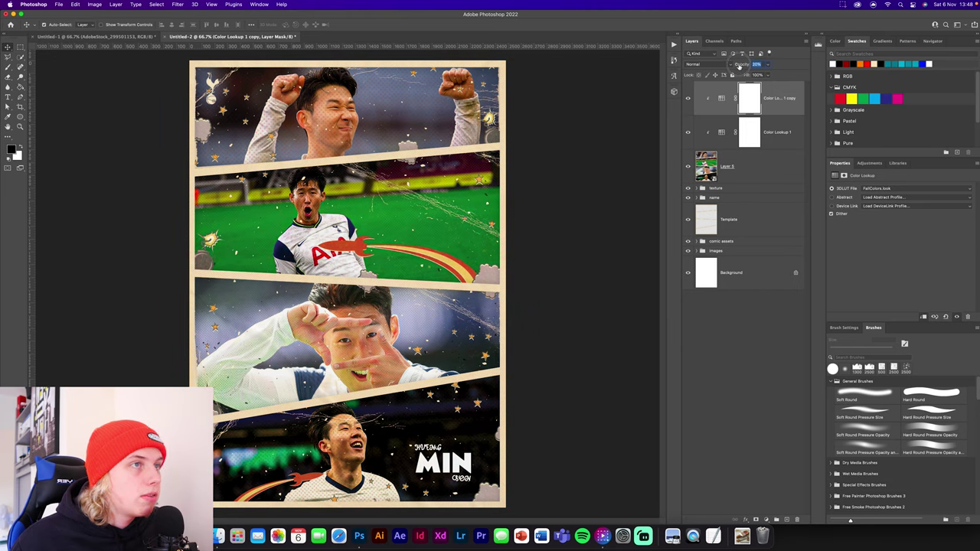
Duplicate the FallColors lookup, clip the copy, raise it to 100% opacity and try the LateSunset.3DL LUT.
click(723, 100)
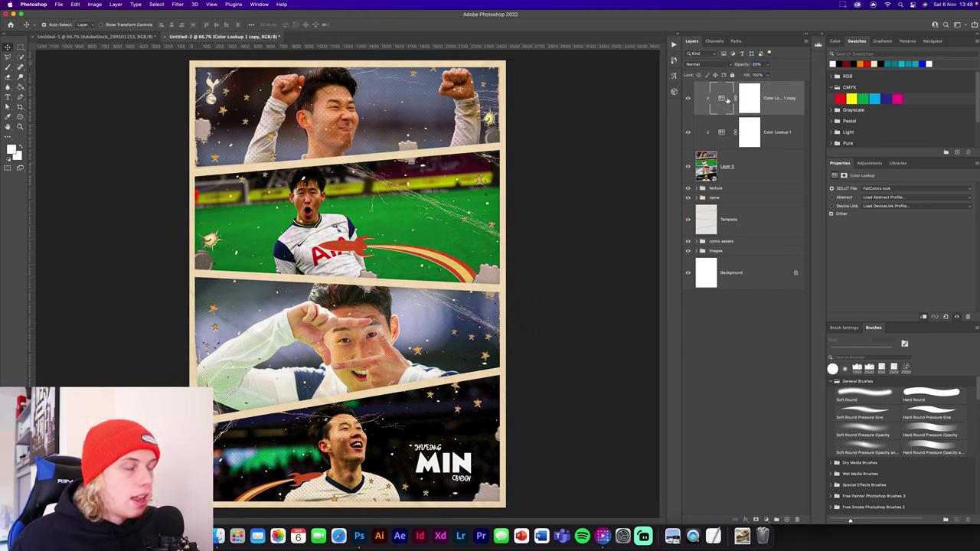
key(super+j)
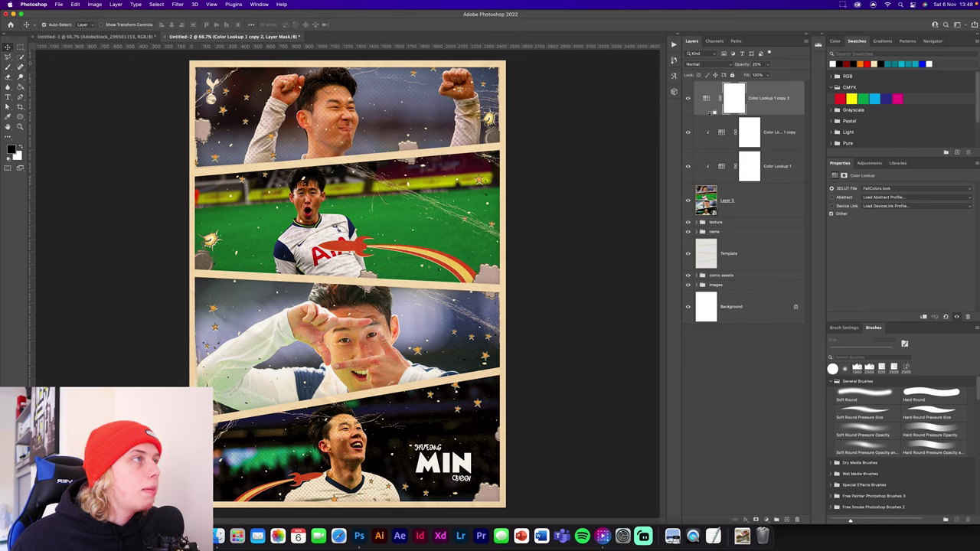
alt+click(710, 114)
drag(745, 64, 804, 65)
click(896, 188)
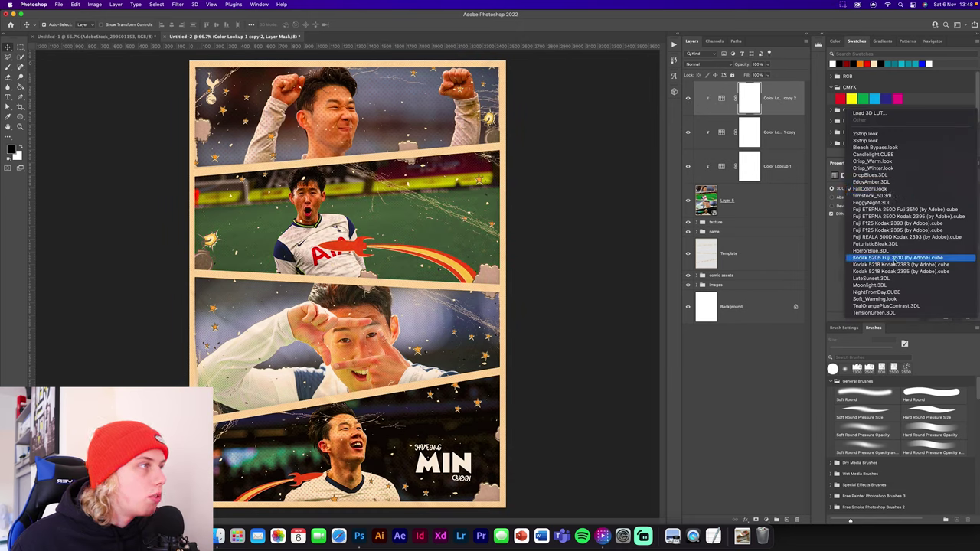
click(877, 279)
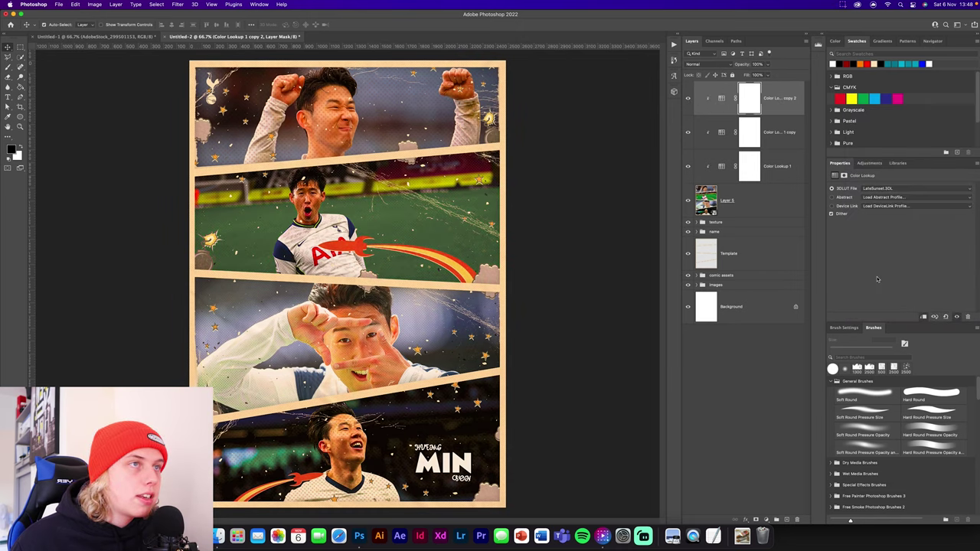
Try Moonlight.3DL on the top lookup copy, and settle on Soft_Warming.look at 20% opacity.
click(879, 191)
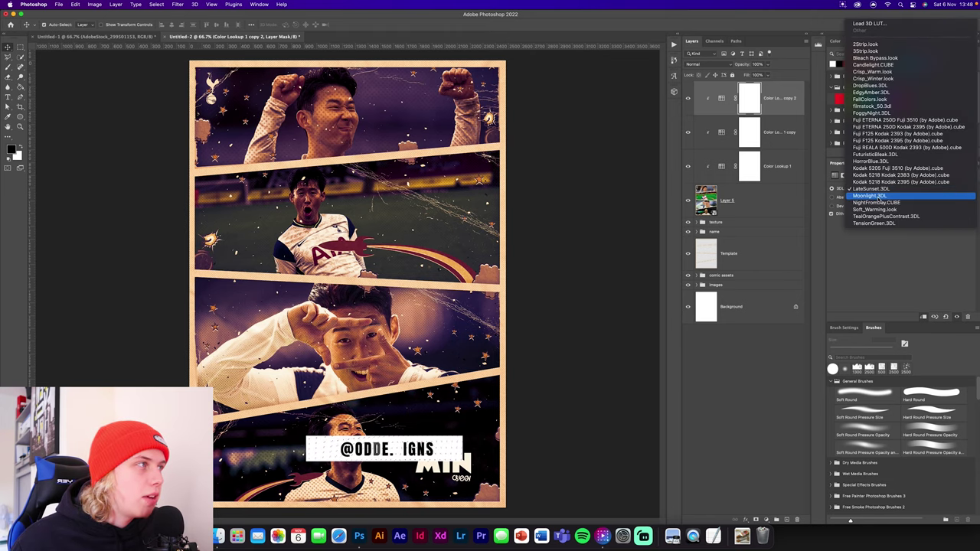
click(873, 195)
click(888, 190)
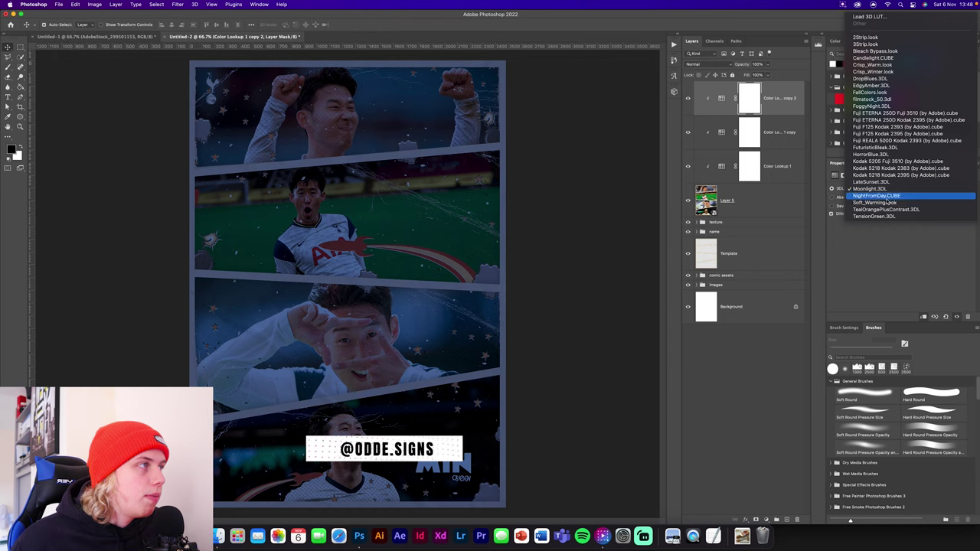
click(888, 205)
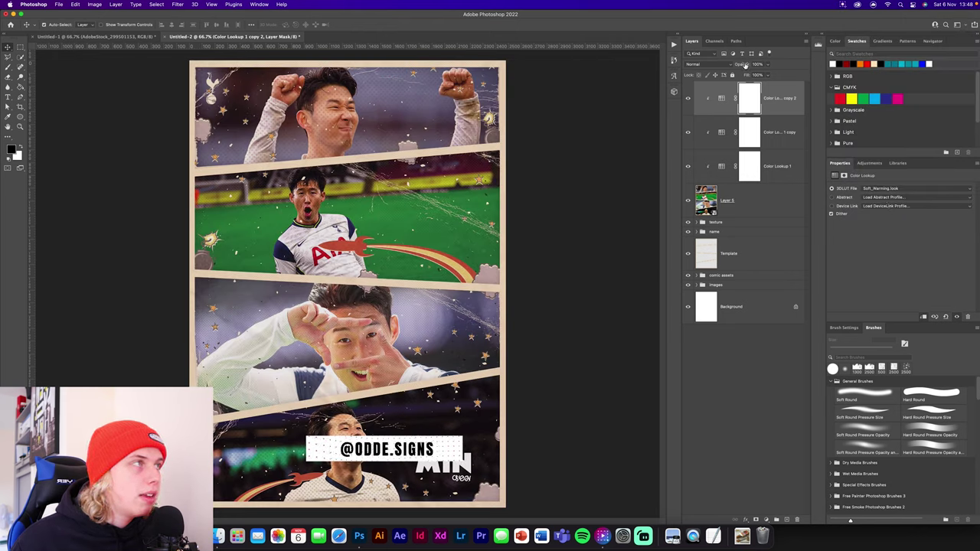
drag(745, 65, 741, 66)
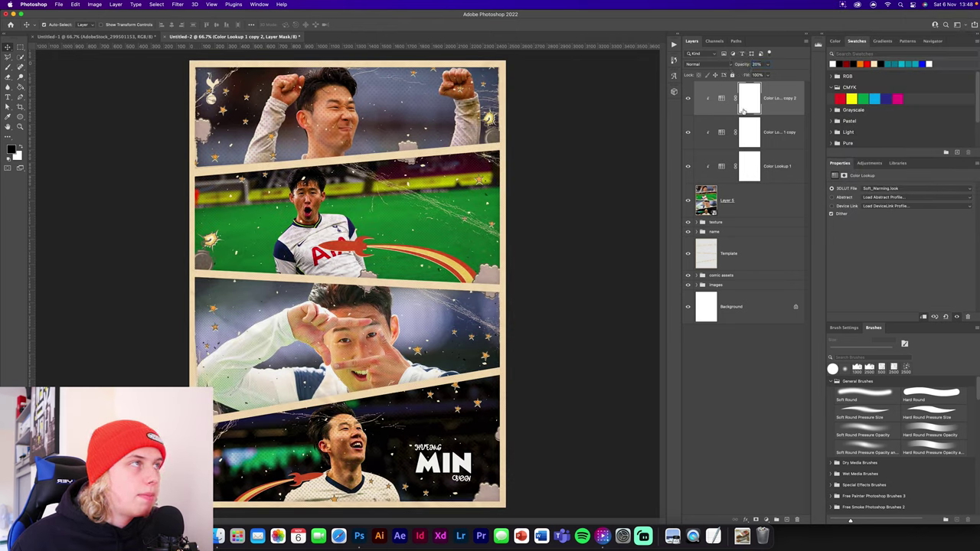
Duplicate the Soft_Warming lookup, clip the copy, and switch it to TealOrangePlusContrast.3DL at 20% opacity.
key(super+j)
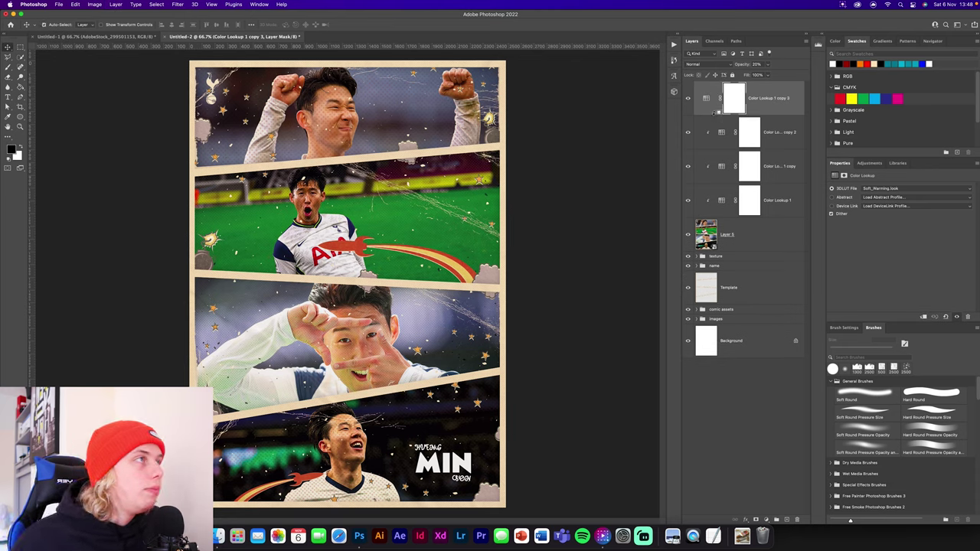
key(super+alt+g)
click(722, 100)
drag(743, 65, 803, 70)
click(892, 188)
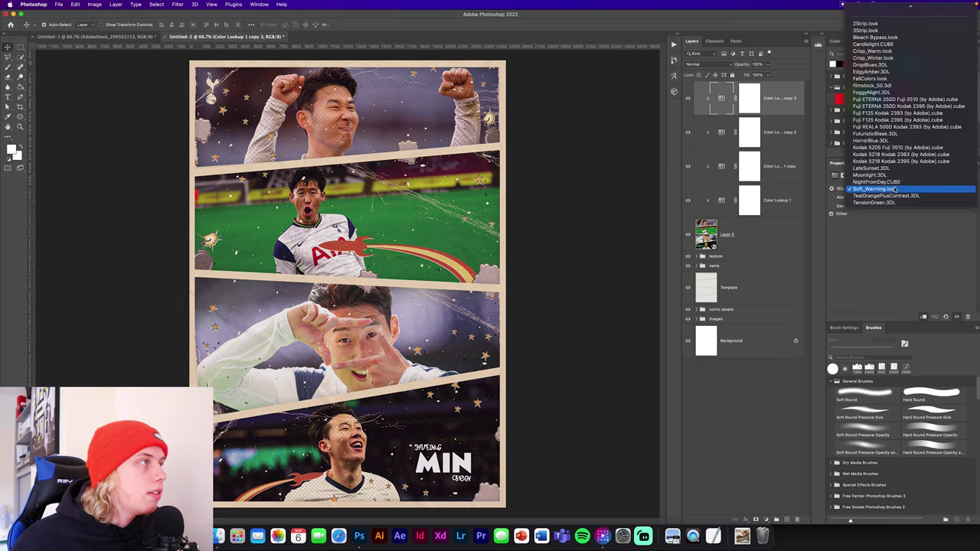
click(888, 197)
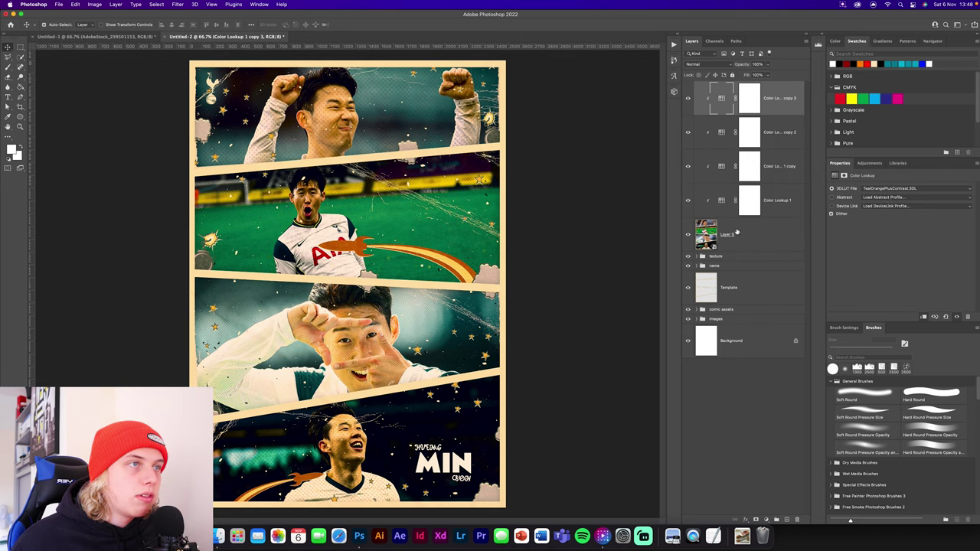
drag(746, 65, 741, 66)
text(20)
key(Return)
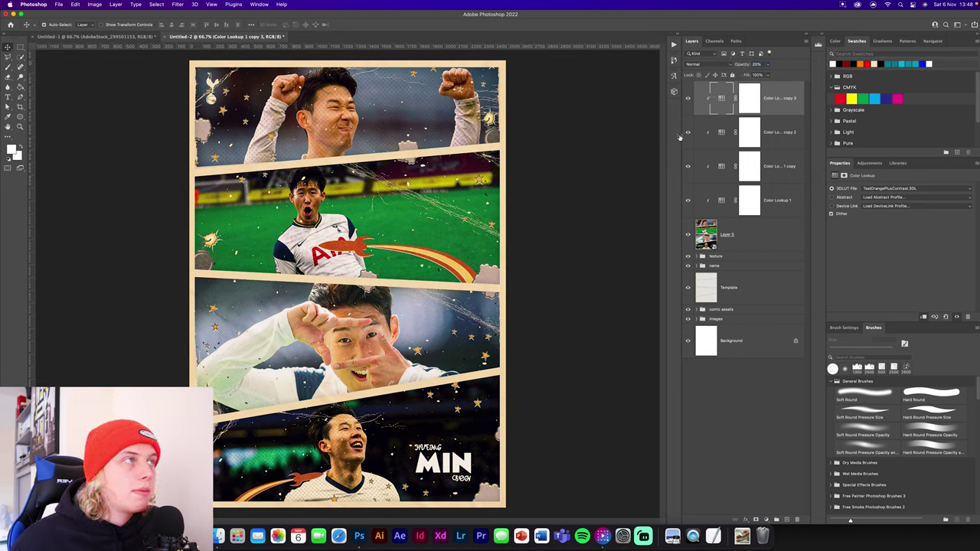
Compare the poster with and without the colour lookup layers by toggling their visibility.
mouse_move(687, 100)
mouse_down()
mouse_move(689, 195)
mouse_move(689, 99)
mouse_up()
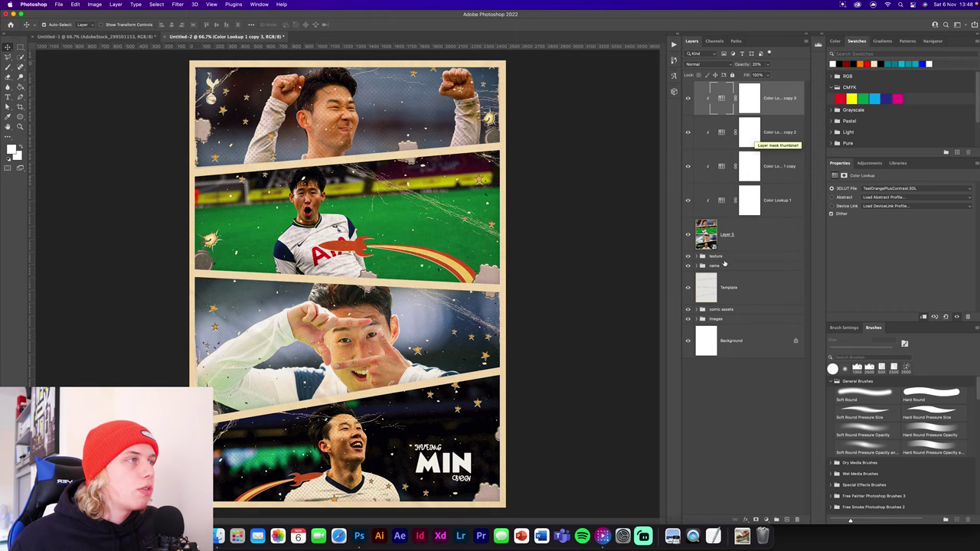
click(741, 226)
click(721, 102)
Stamp all visible layers into a new layer above the colour lookups and convert it to a smart object.
click(722, 101)
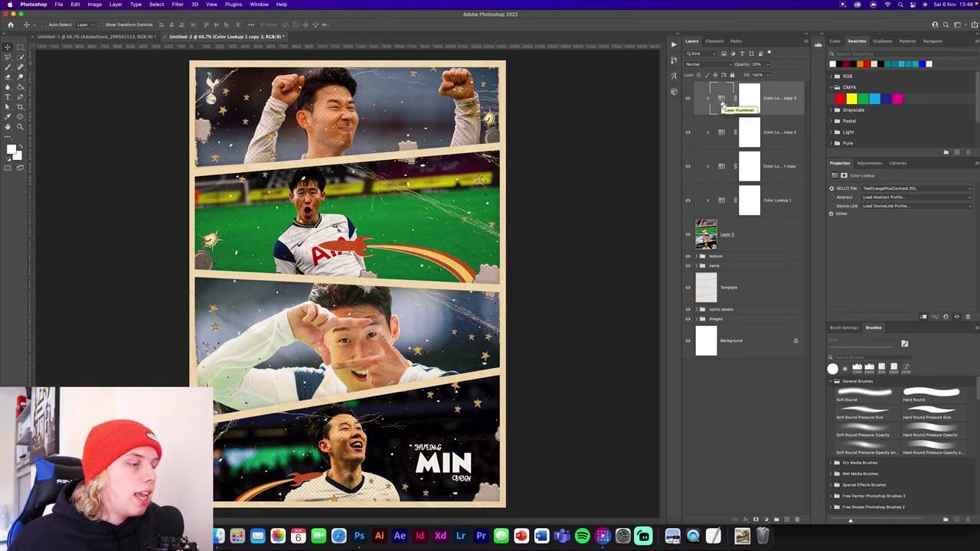
key(super+alt+shift+e)
right_click(743, 98)
click(783, 232)
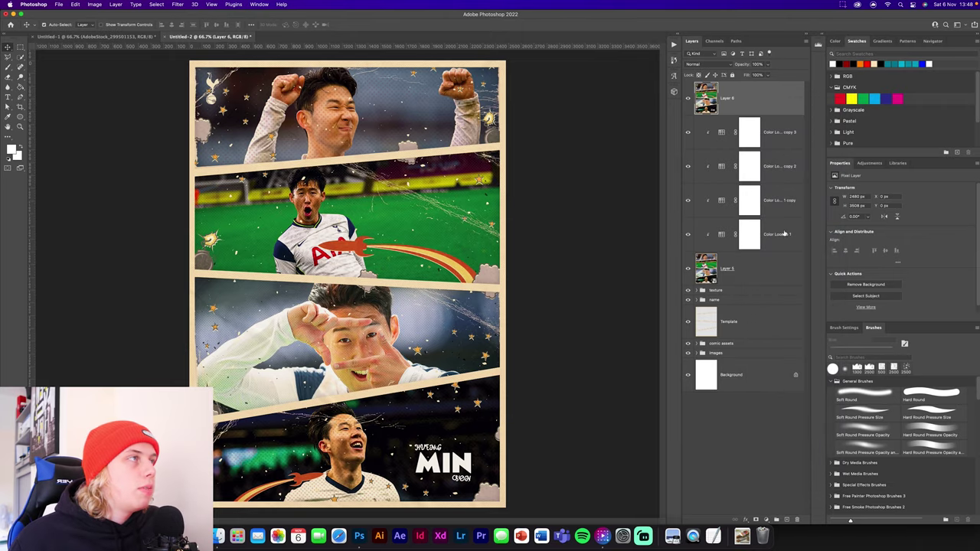
In Camera Raw, set exposure +0.30, contrast +40, highlights -11, shadows +10, whites -10, blacks +13, texture +28, clarity +10, dehaze +6, vibrance +10 and saturation +10.
click(177, 5)
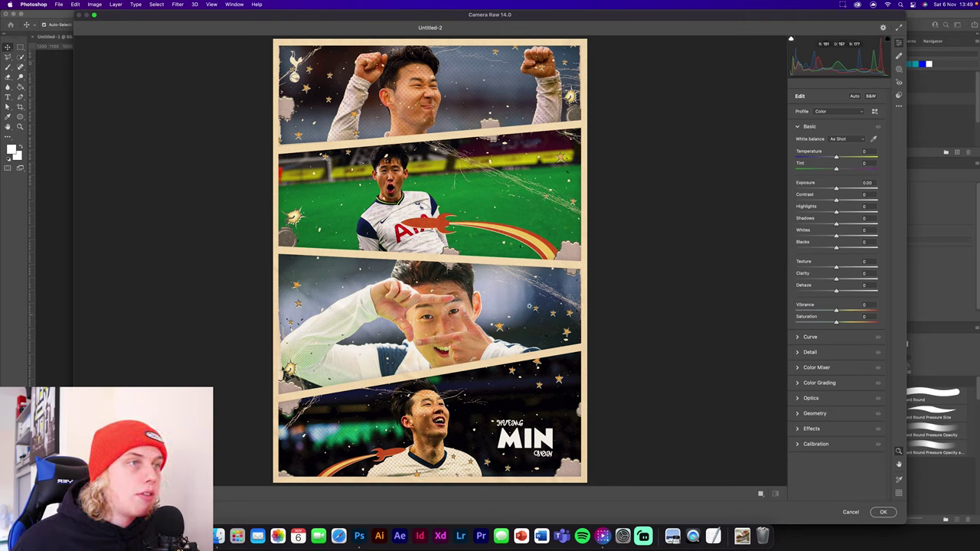
mouse_move(836, 189)
mouse_down()
mouse_move(855, 200)
mouse_move(839, 189)
mouse_move(831, 212)
mouse_move(849, 266)
mouse_move(838, 323)
mouse_move(841, 310)
mouse_up()
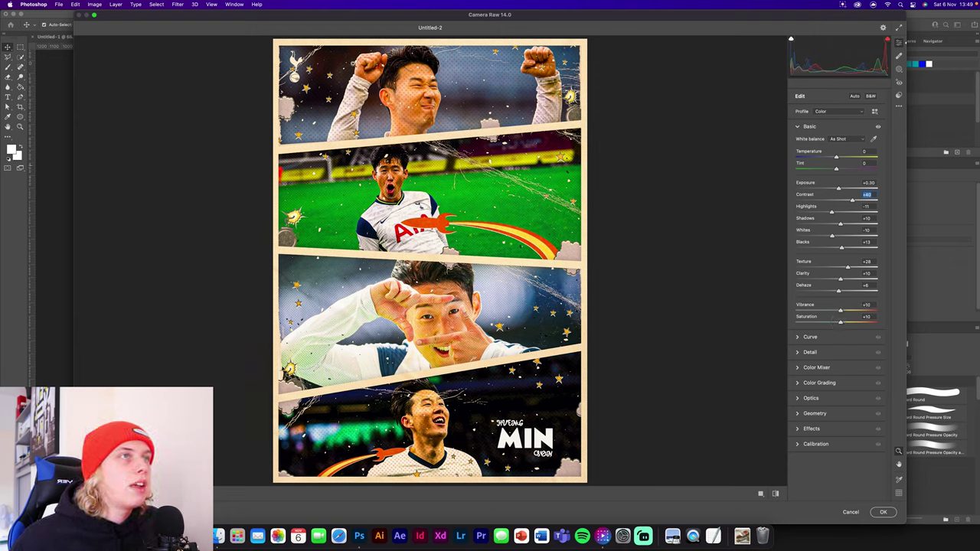
Add a shadow point and a highlight point with input 231 and output 233 to the tone curve.
click(800, 337)
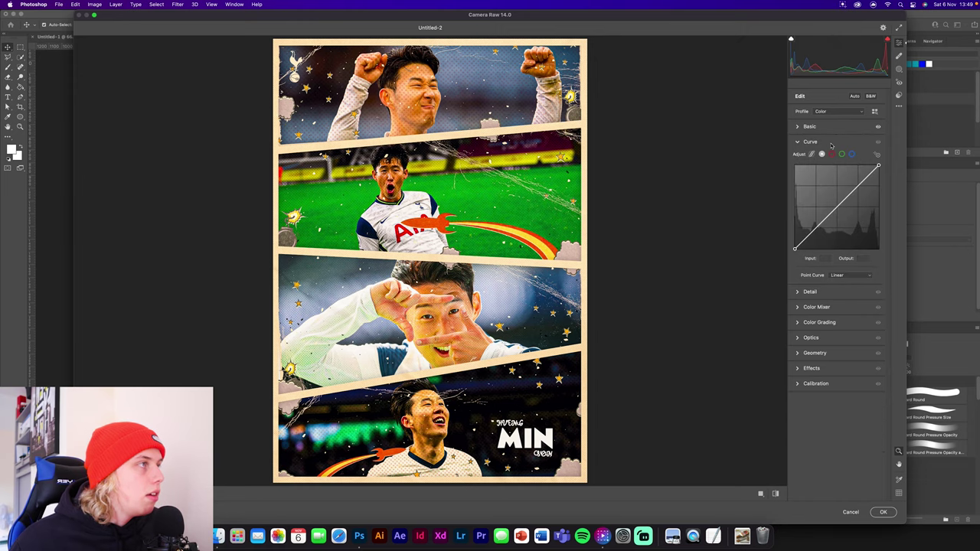
click(819, 227)
click(870, 173)
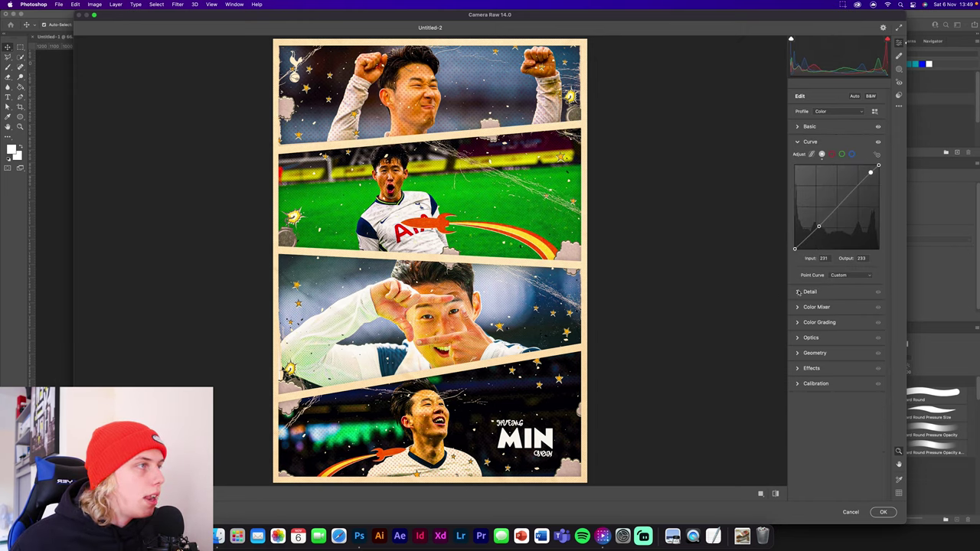
Set sharpening 80, noise reduction 20 and color noise reduction 19, and shift the hues of oranges to -10, greens to +20 and aquas to +22.
click(806, 291)
drag(797, 177, 812, 207)
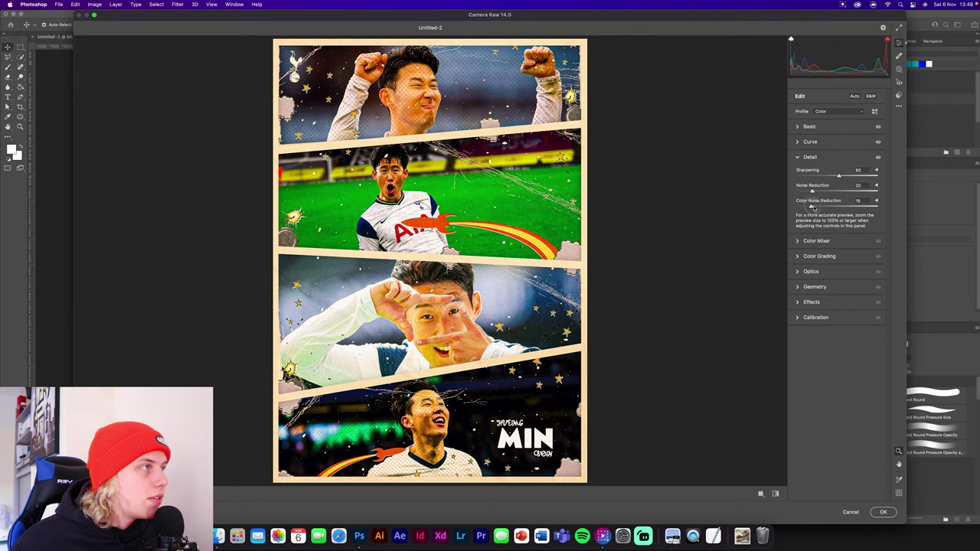
click(797, 241)
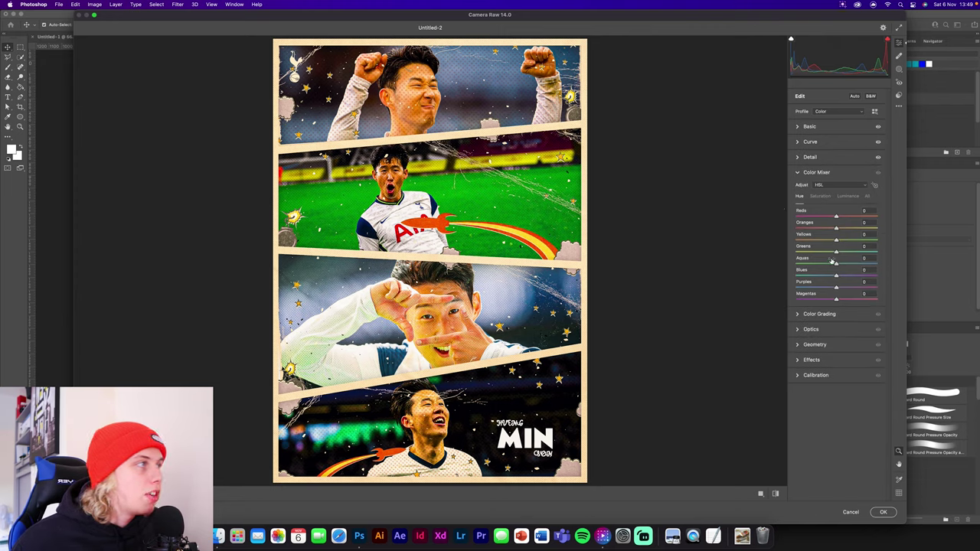
drag(836, 252, 846, 264)
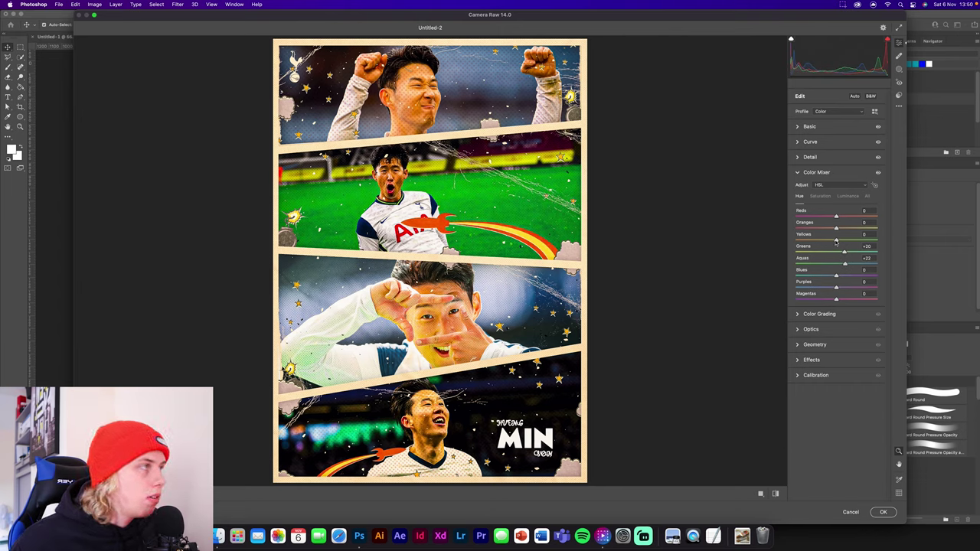
drag(836, 229, 832, 229)
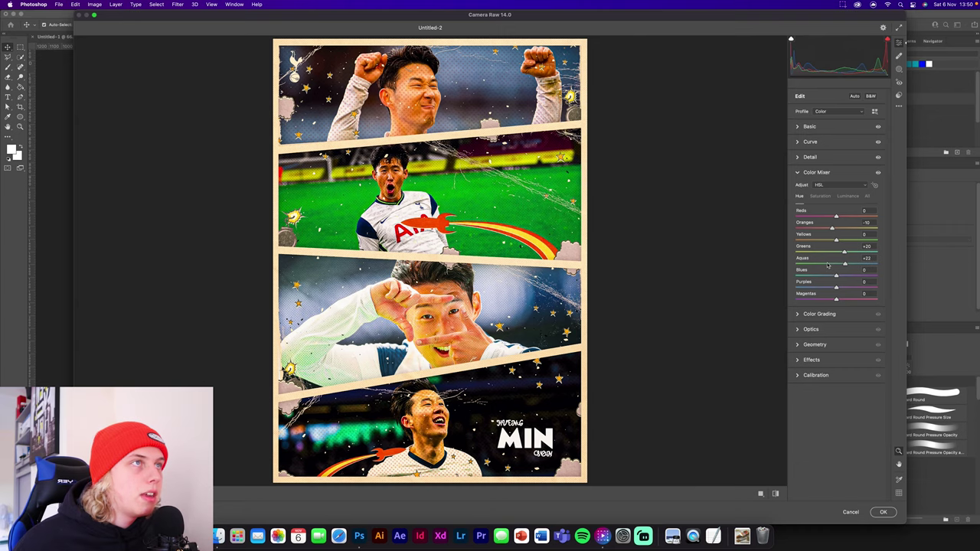
Add a grain effect of 19 and a vignetting of -8 to the poster.
click(800, 317)
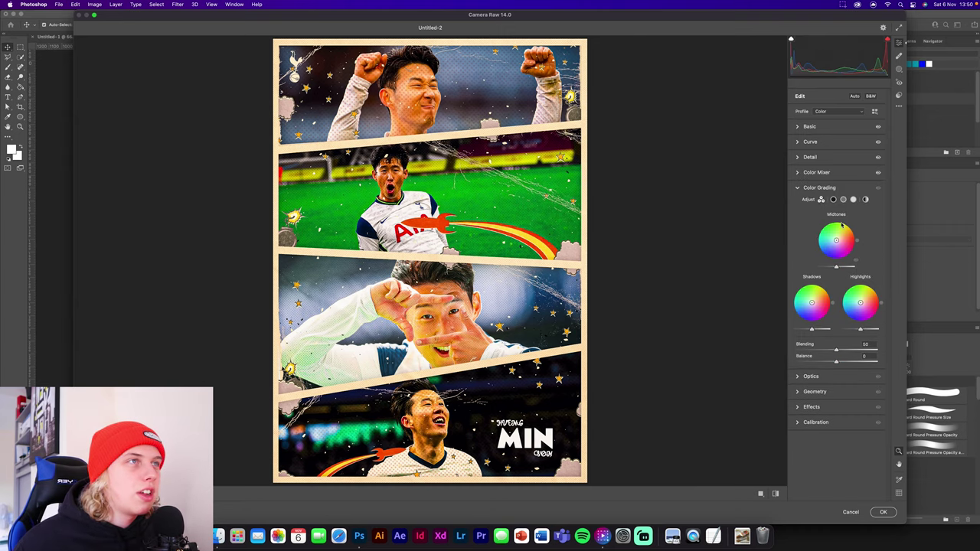
click(799, 377)
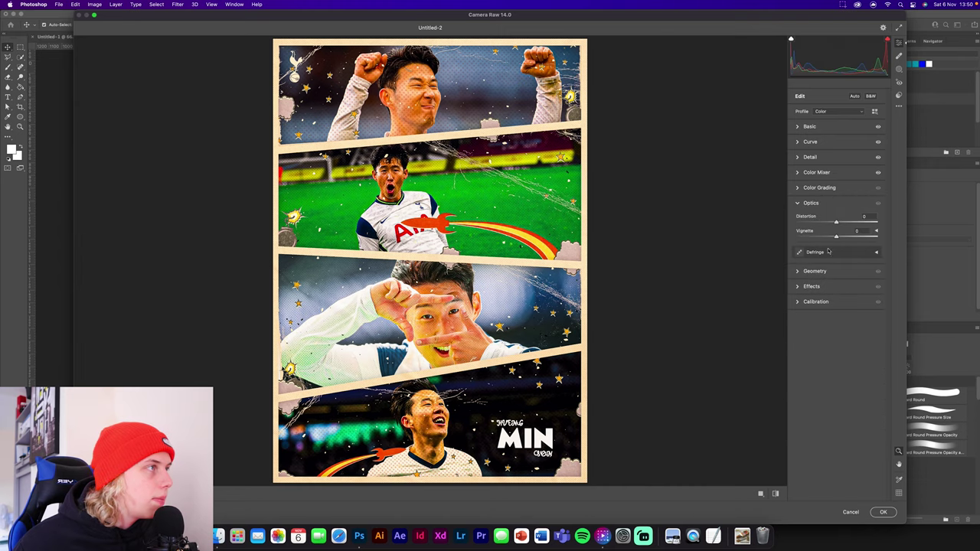
click(799, 288)
drag(804, 249, 811, 253)
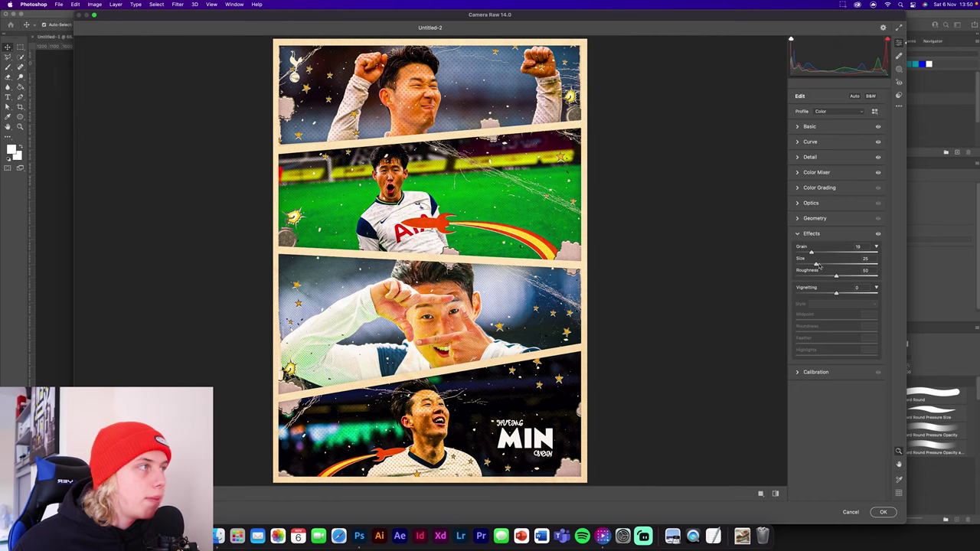
drag(836, 293, 833, 295)
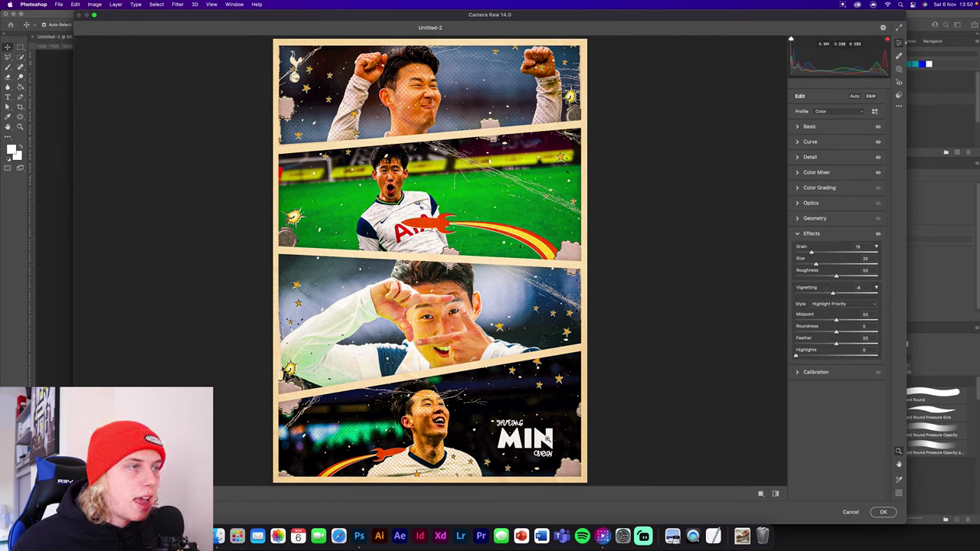
Compare the poster before and after the Camera Raw adjustments side by side and apply the filter to the smart object.
click(801, 128)
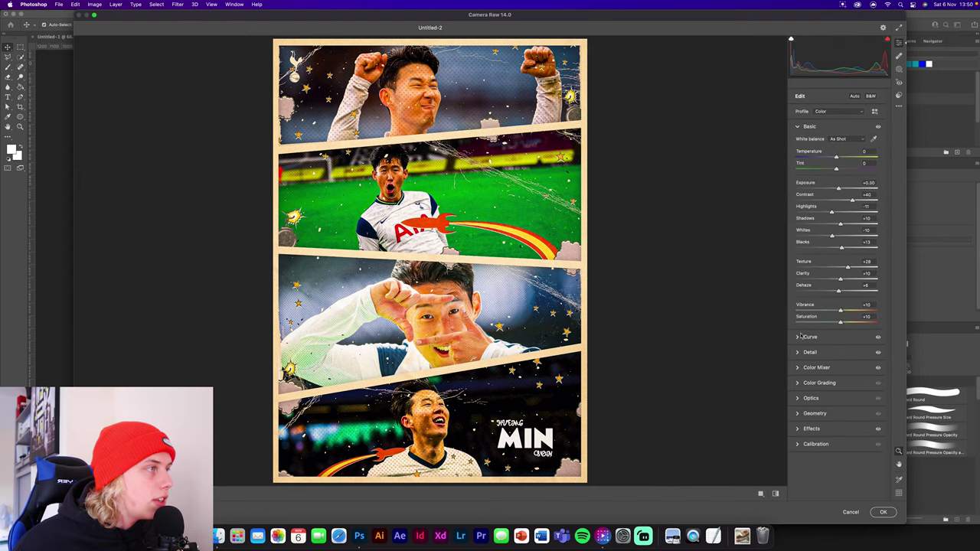
click(760, 494)
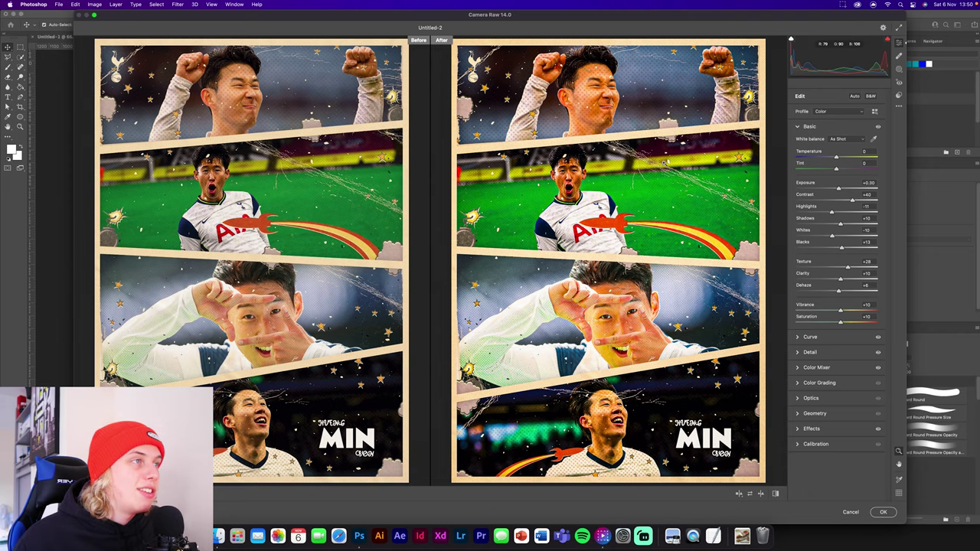
click(884, 513)
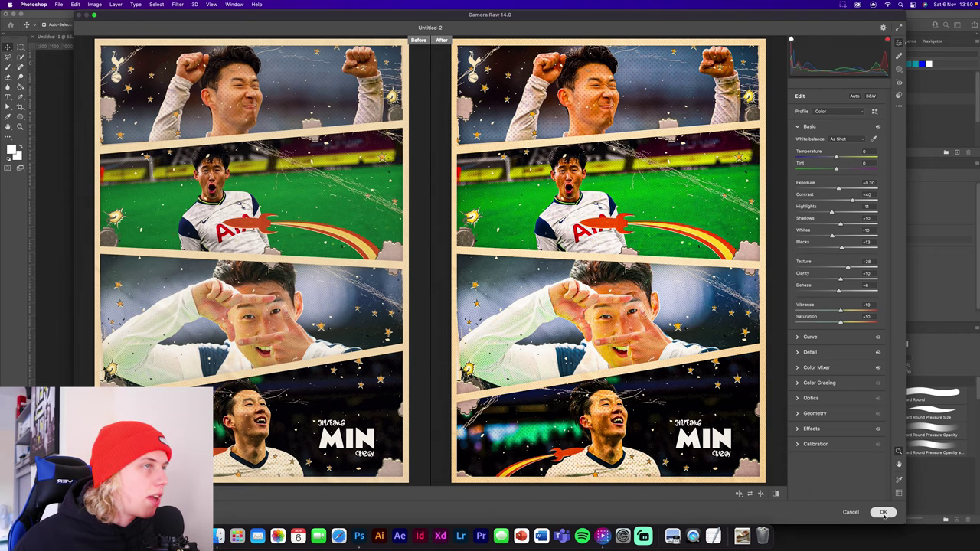
click(544, 230)
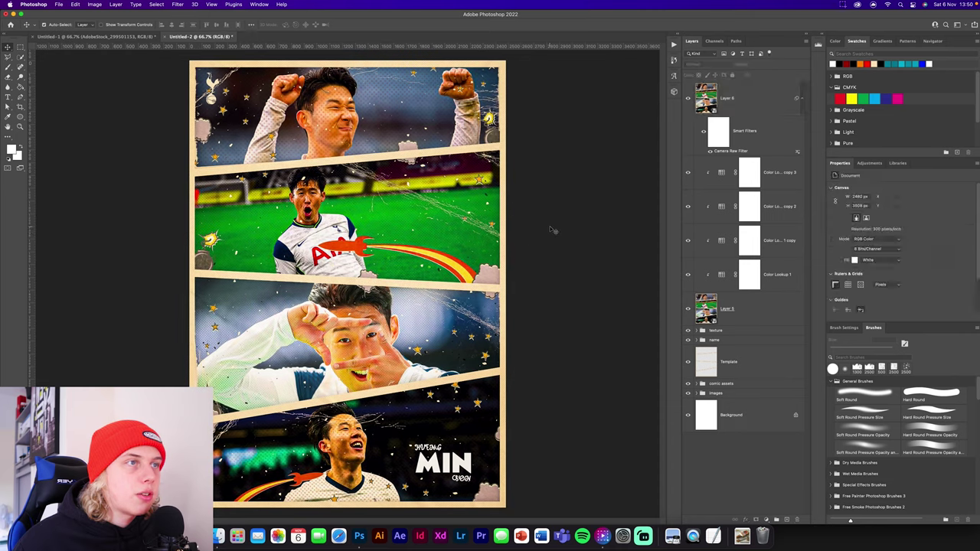